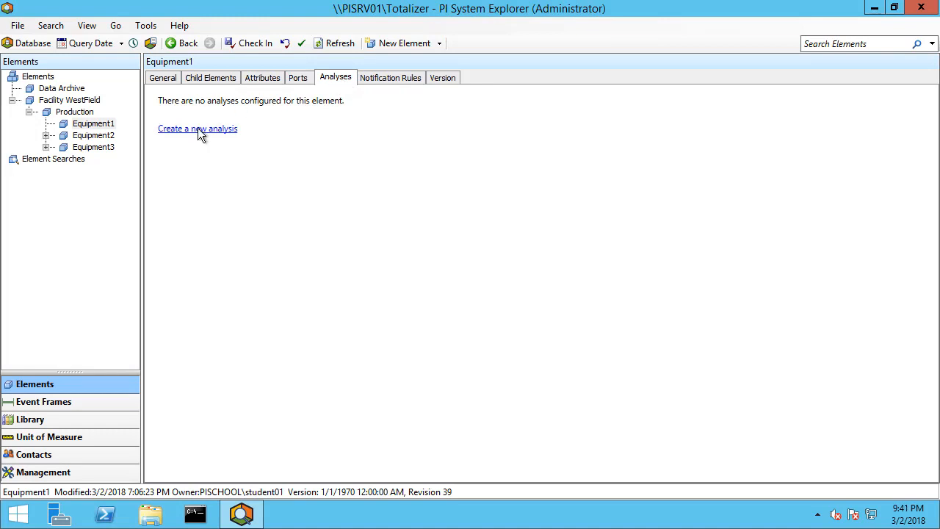
# Create a new analysis for Equipment1 and name it "Daily and Monthy Running Total"
pyautogui.click(197, 128)
pyautogui.click(251, 130)
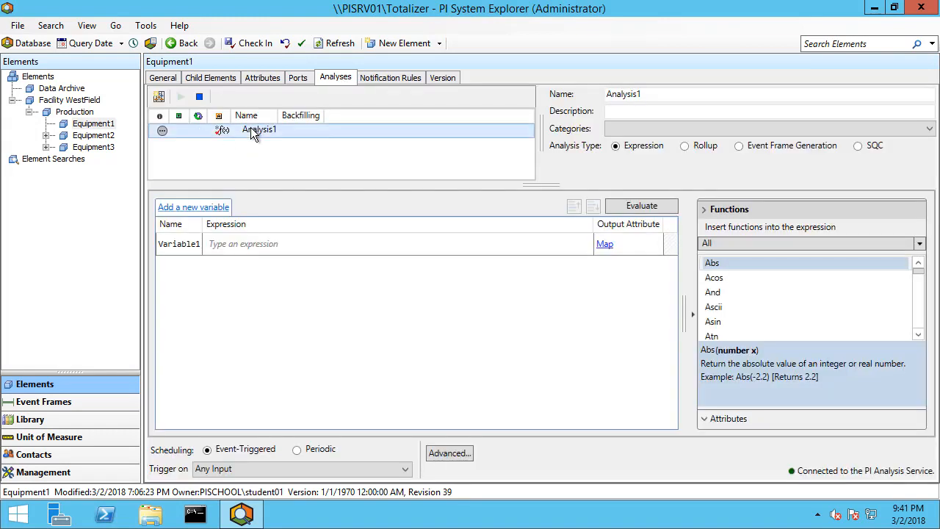
pyautogui.click(672, 98)
pyautogui.write('Daily and Monthy')
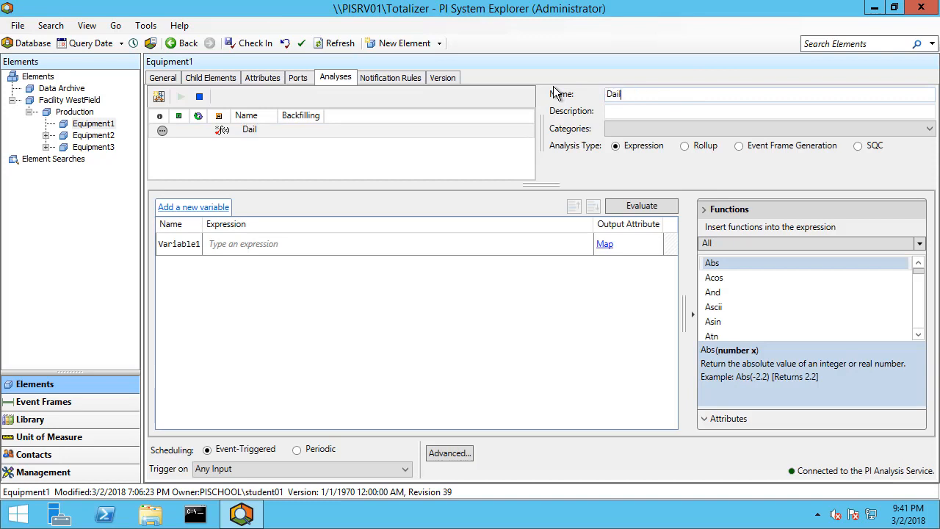
pyautogui.write(' Running Total')
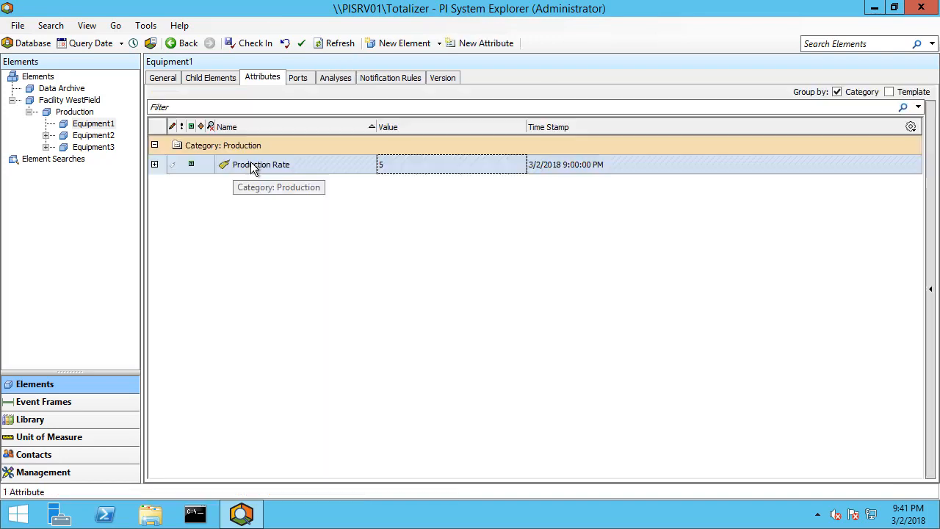
# In the analysis, rename the first variable as PR and set its expression to the 'Production Rate' attribute
pyautogui.click(337, 78)
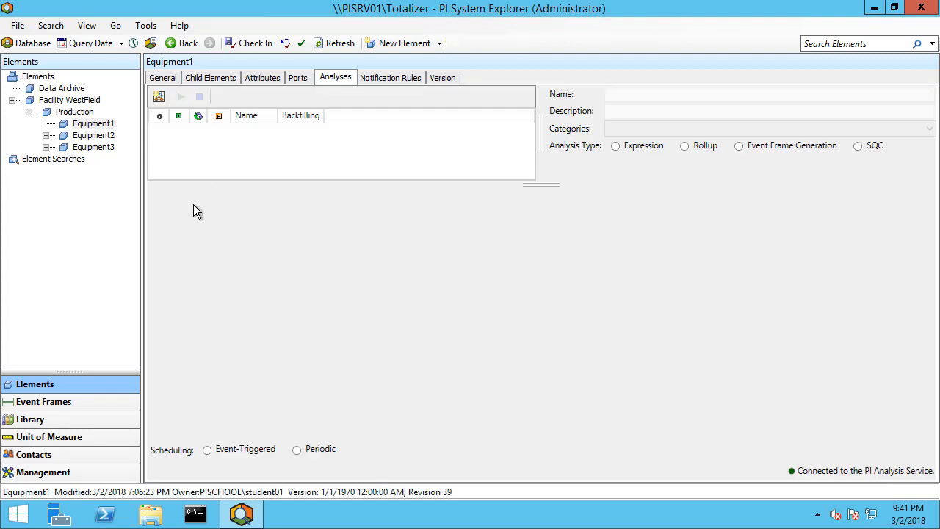
pyautogui.click(172, 249)
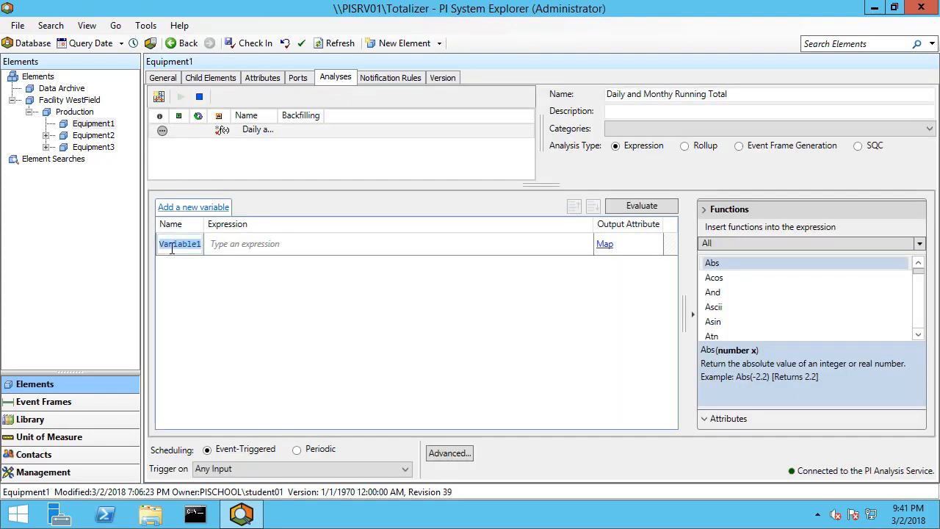
pyautogui.press('BackSpace')
pyautogui.write('PR')
pyautogui.click(219, 243)
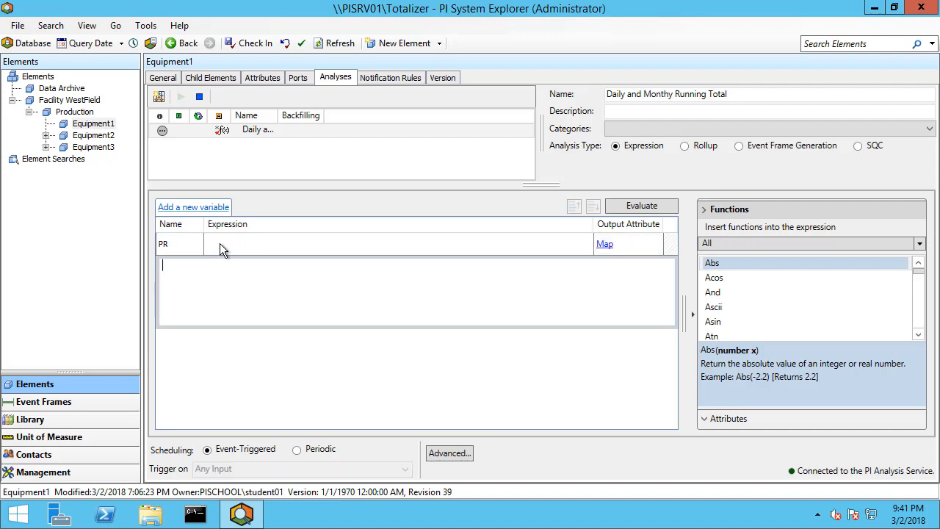
pyautogui.write("'P")
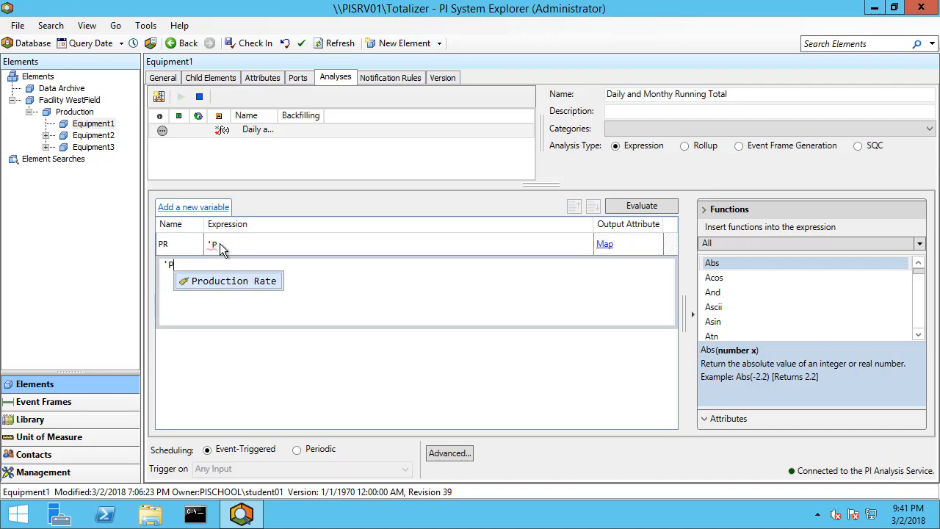
pyautogui.write('rodu')
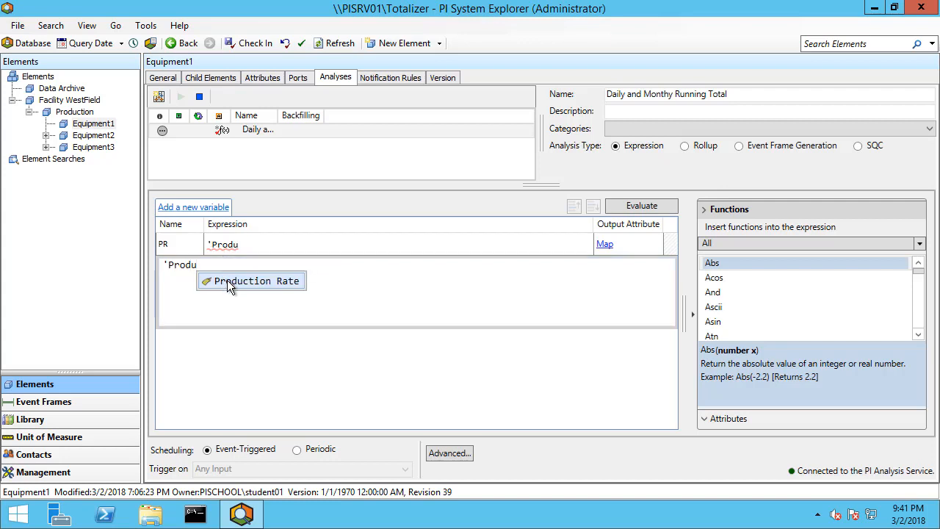
pyautogui.click(227, 279)
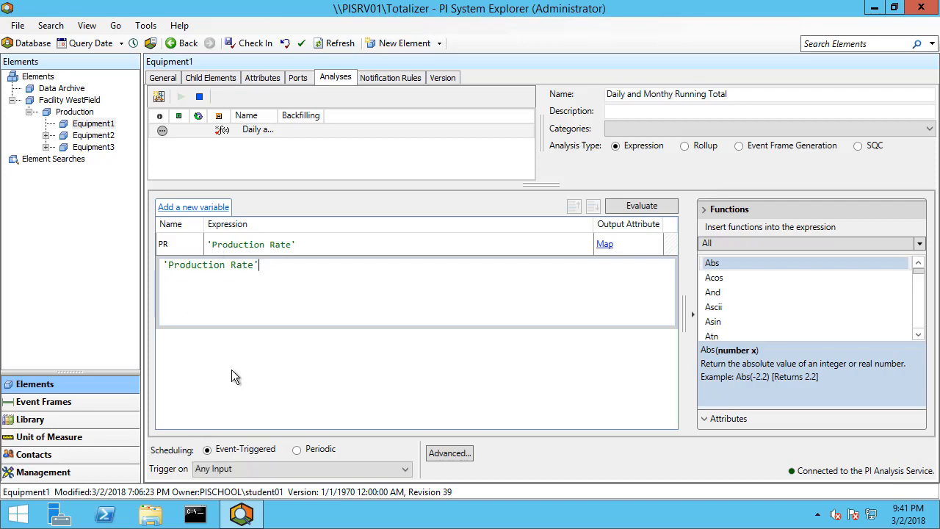
# Add a second variable to the analysis and name it DailyRunningTotal
pyautogui.click(195, 209)
pyautogui.doubleClick(174, 268)
pyautogui.write('DailyRunningTotal')
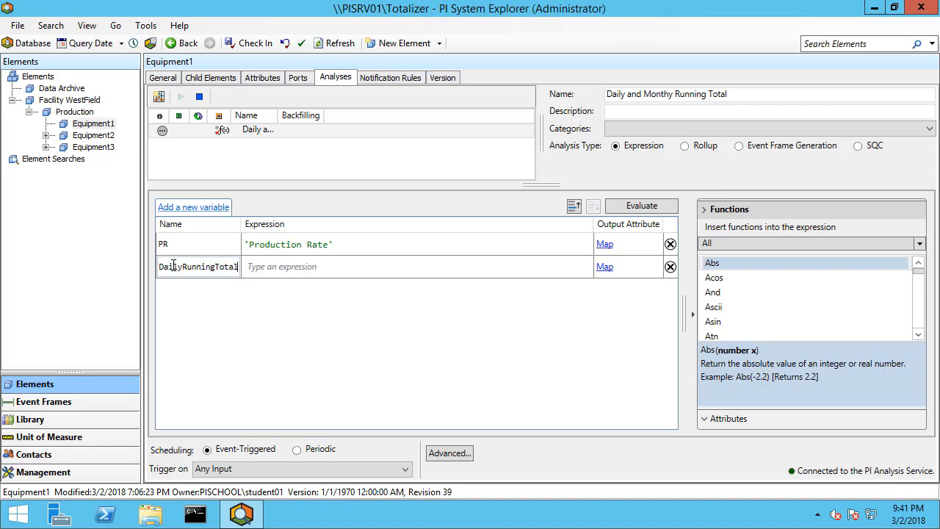
# Set the DailyRunningTotal expression to TagTot(PR,'t','*')*24
pyautogui.click(293, 266)
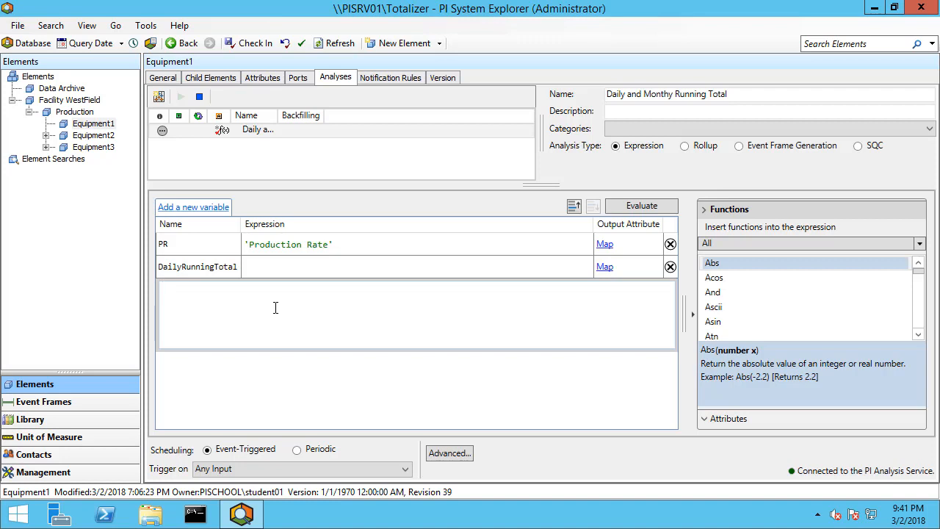
pyautogui.write('TagTot')
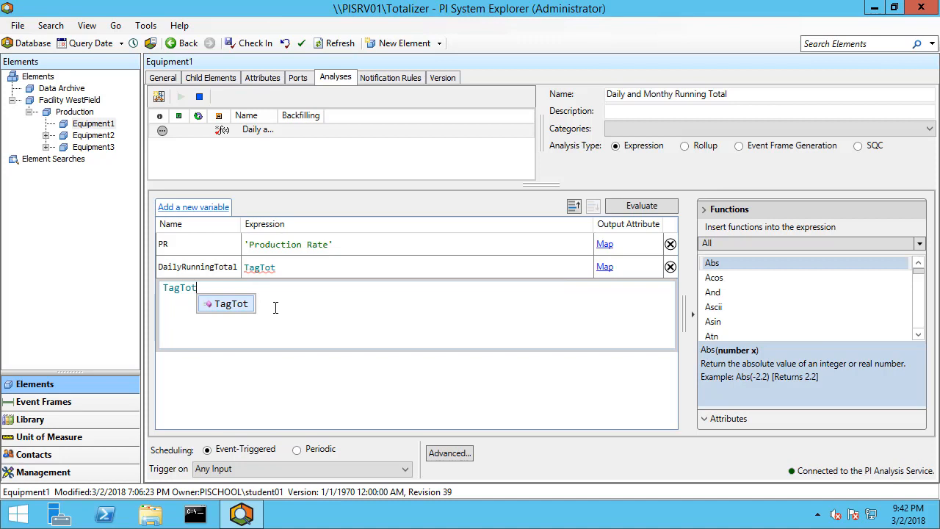
pyautogui.press('Escape')
pyautogui.write('(')
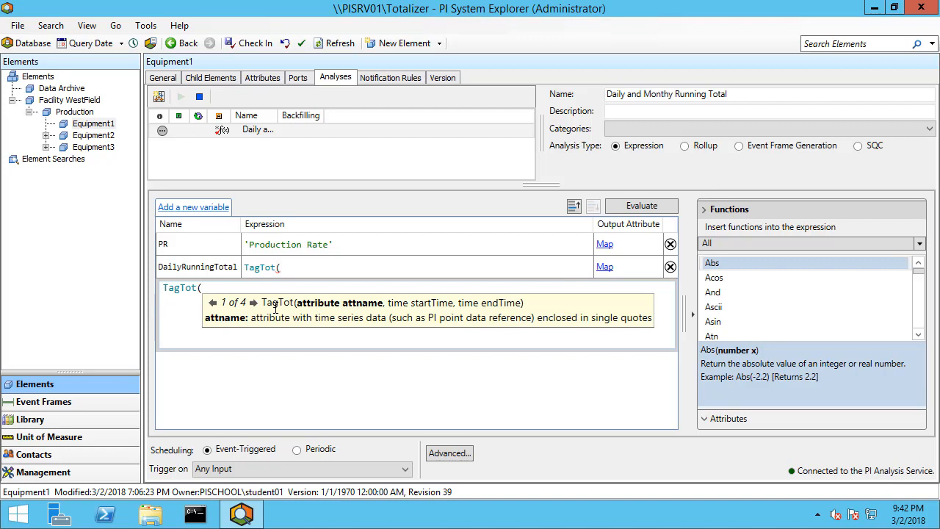
pyautogui.write('PR')
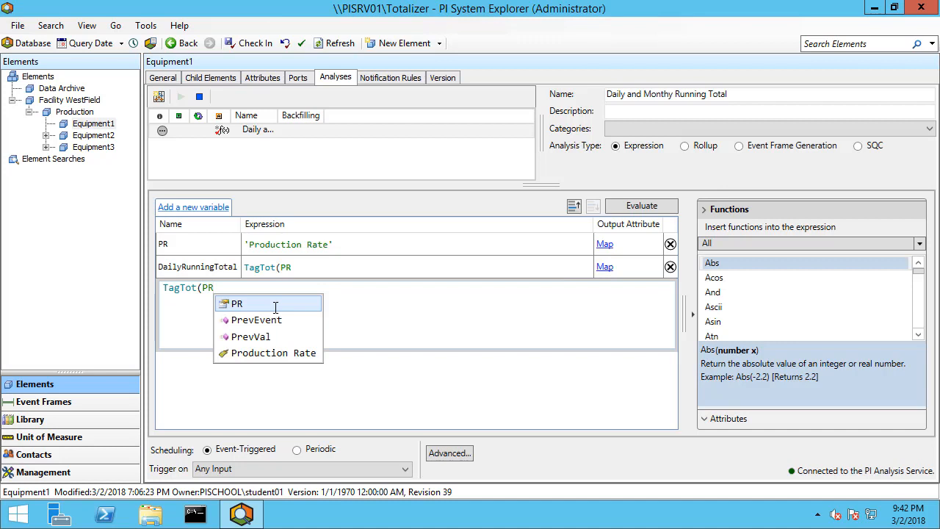
pyautogui.write(',')
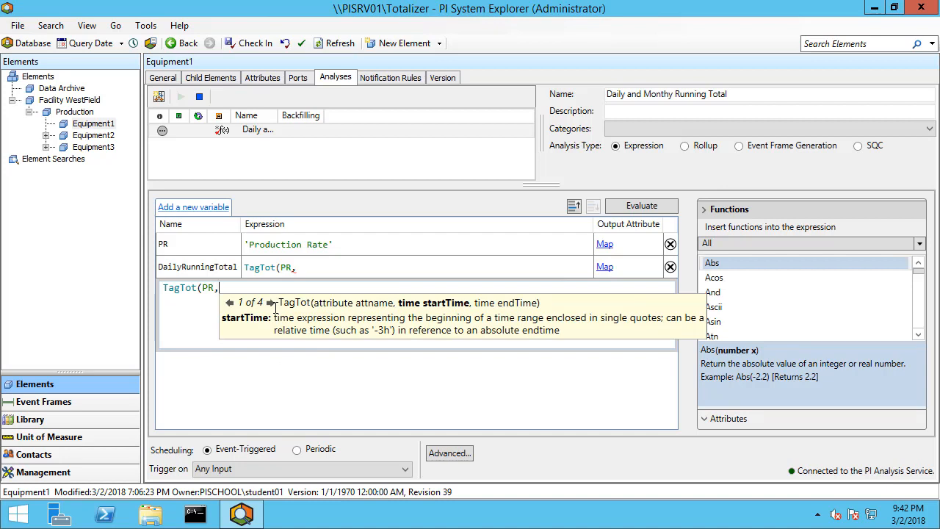
pyautogui.write("'")
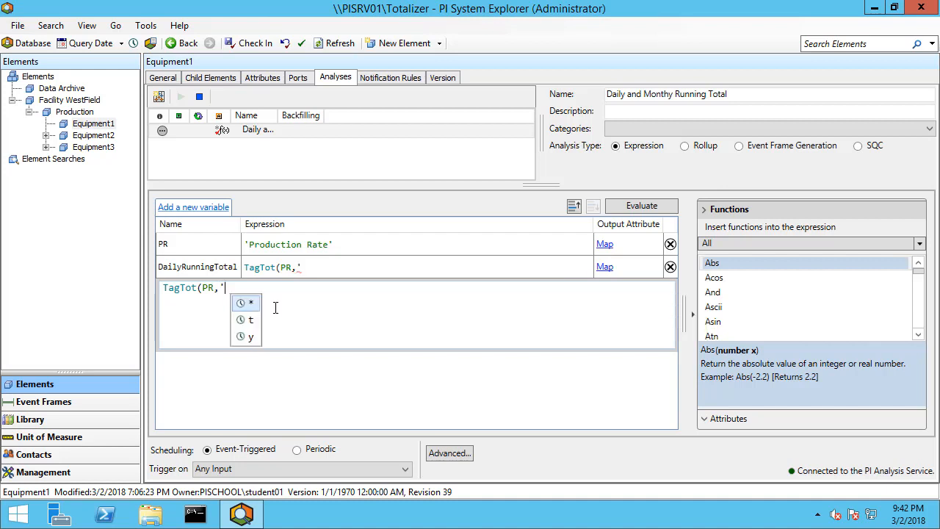
pyautogui.write("t','*'")
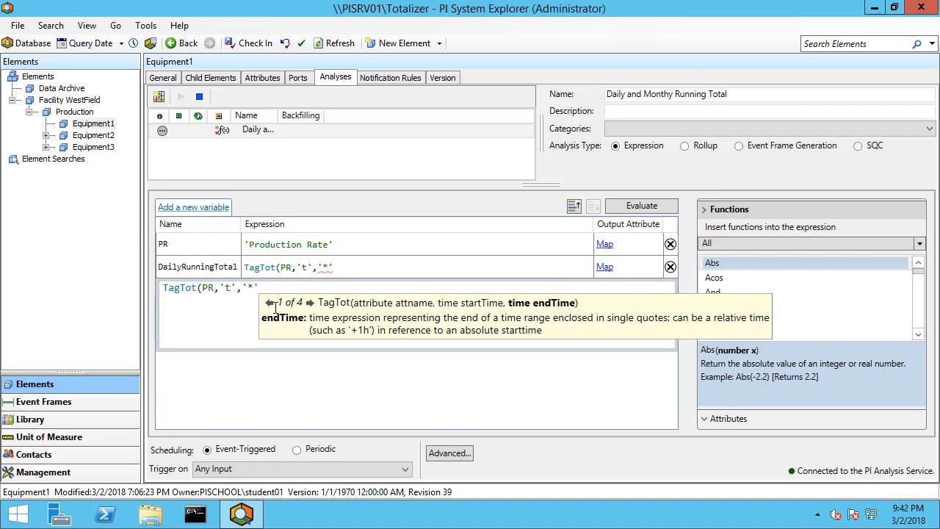
pyautogui.write(')')
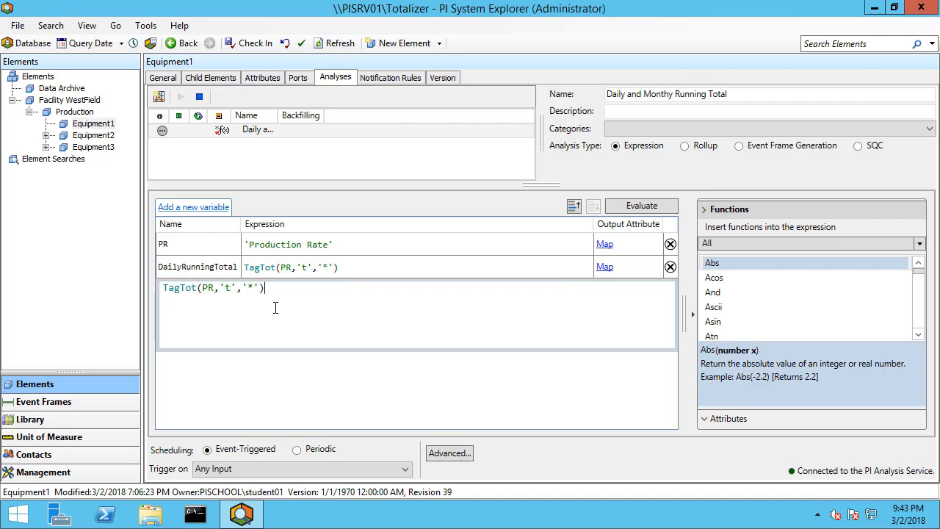
pyautogui.write('*24')
# Insert an IF () / THEN / ELSE structure above the TagTot line, leaving an empty line for the THEN branch
pyautogui.click(163, 291)
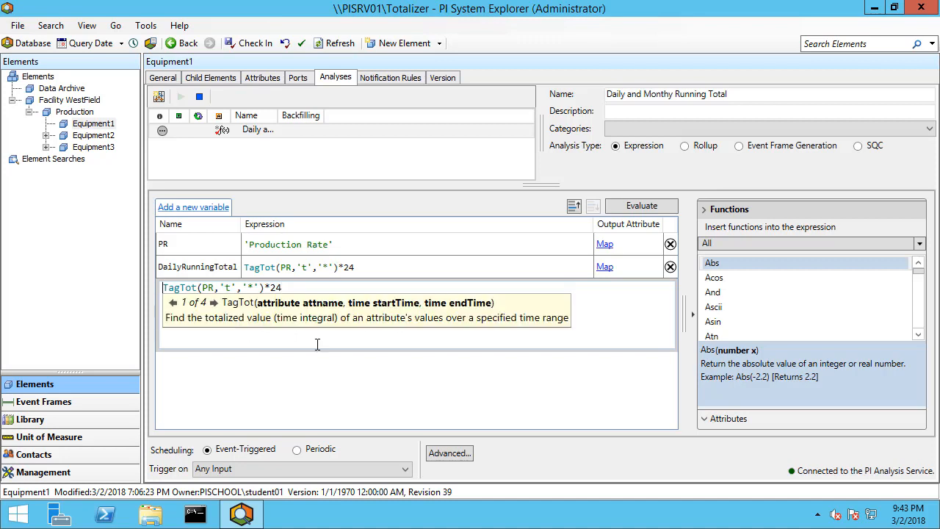
pyautogui.press('Return')
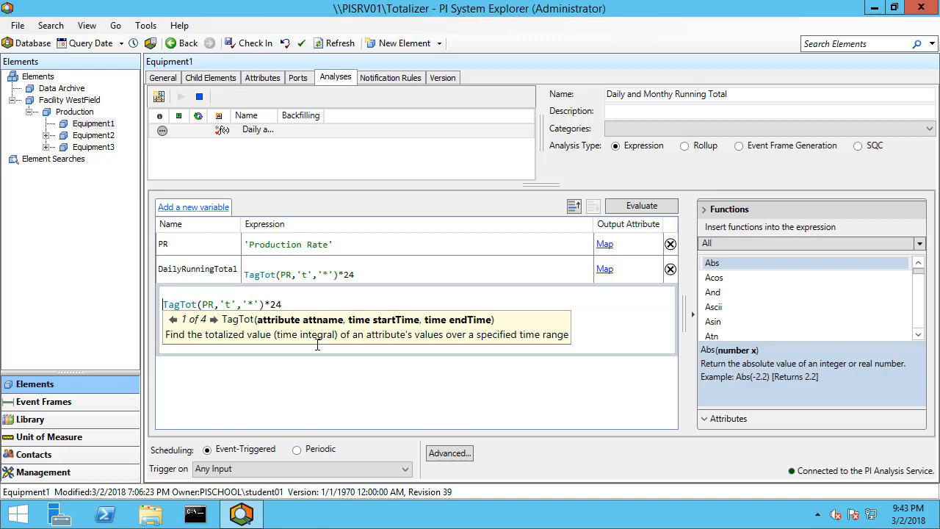
pyautogui.press('Return')
pyautogui.press('Return')
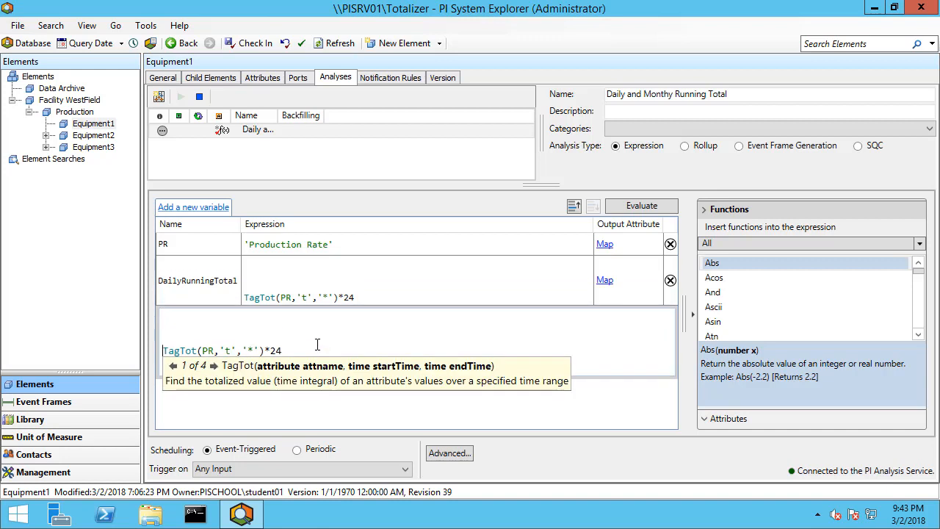
pyautogui.press('Up')
pyautogui.press('Up')
pyautogui.press('Up')
pyautogui.write('IF ()')
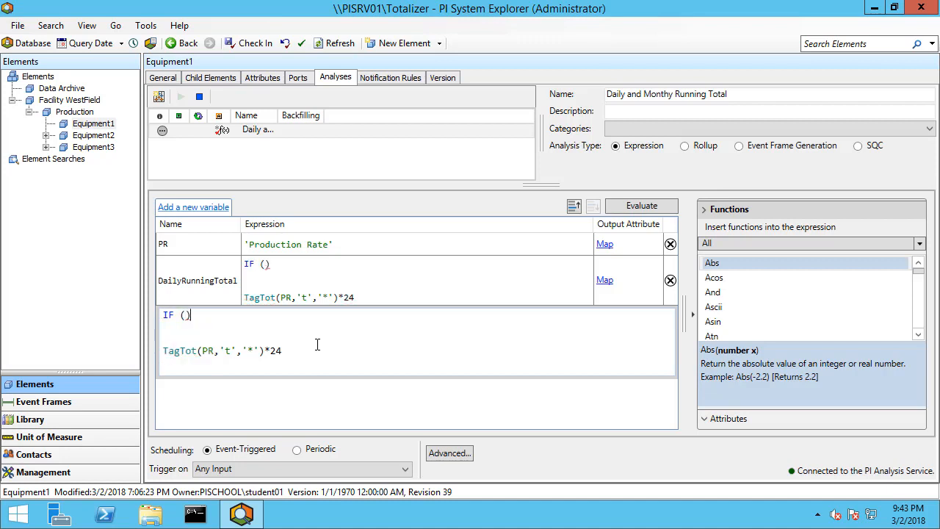
pyautogui.press('Return')
pyautogui.write('THEN')
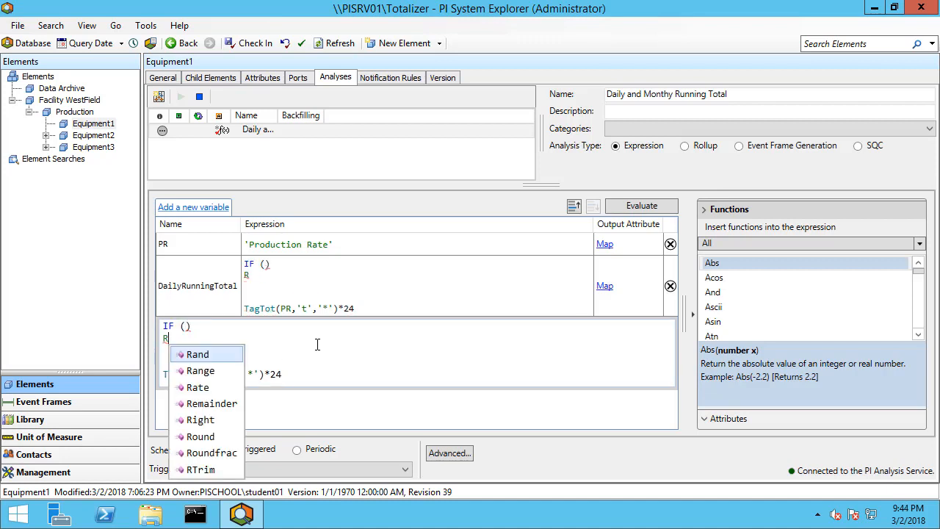
pyautogui.press('Return')
pyautogui.press('BackSpace')
pyautogui.press('BackSpace')
pyautogui.press('BackSpace')
pyautogui.press('BackSpace')
pyautogui.write('HEN  ')
pyautogui.write('ELSE')
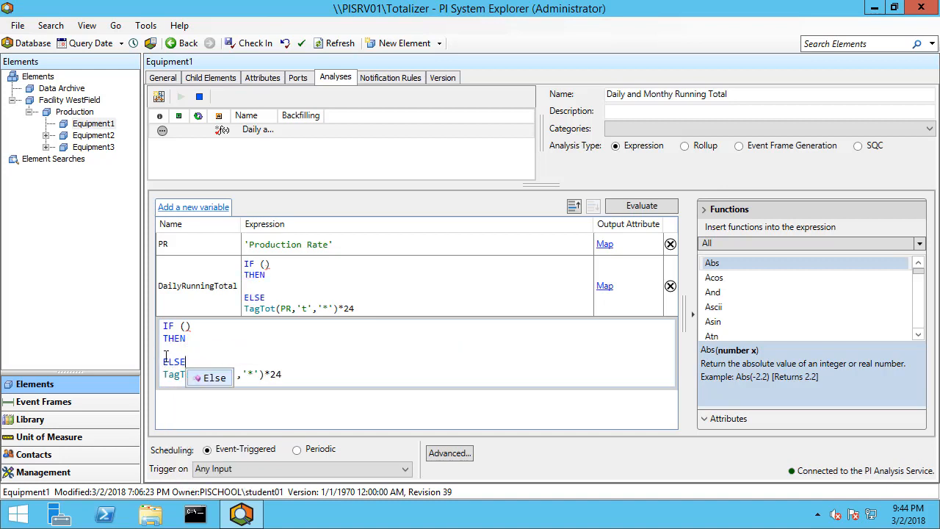
# Fill the THEN branch of DailyRunningTotal with TagTot(PR,'y','*')*24
pyautogui.click(168, 351)
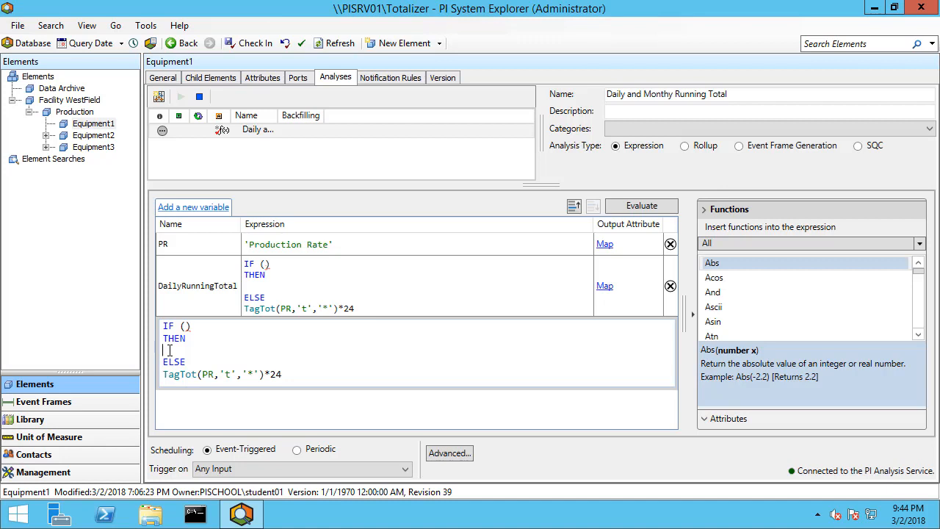
pyautogui.write('TagTot(P')
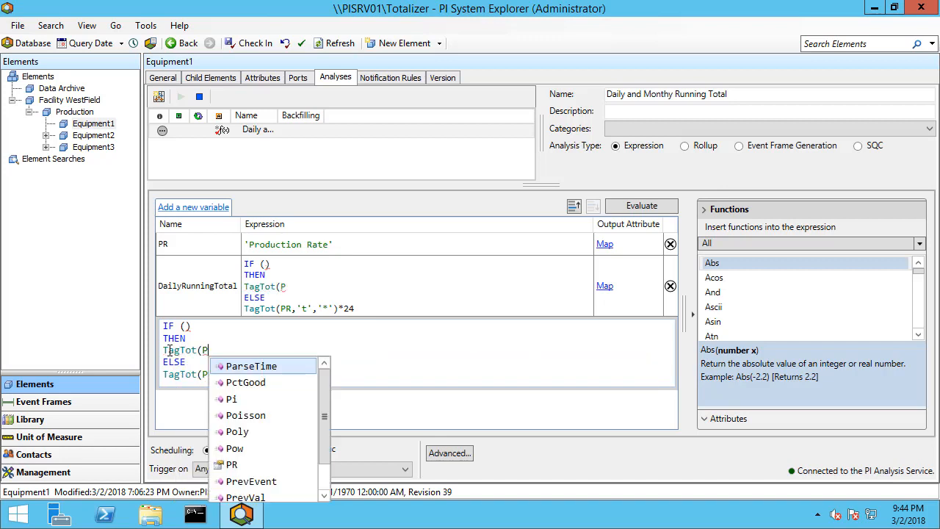
pyautogui.write('R,')
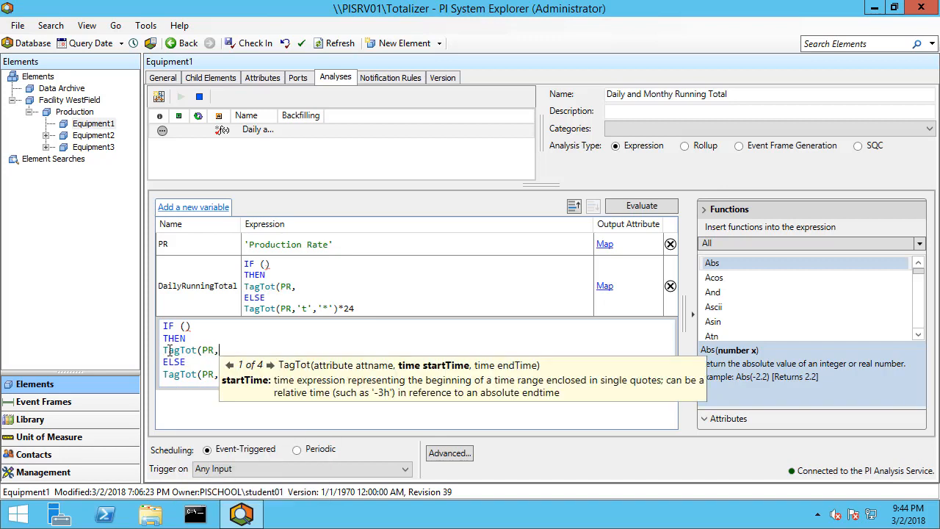
pyautogui.write("'y'")
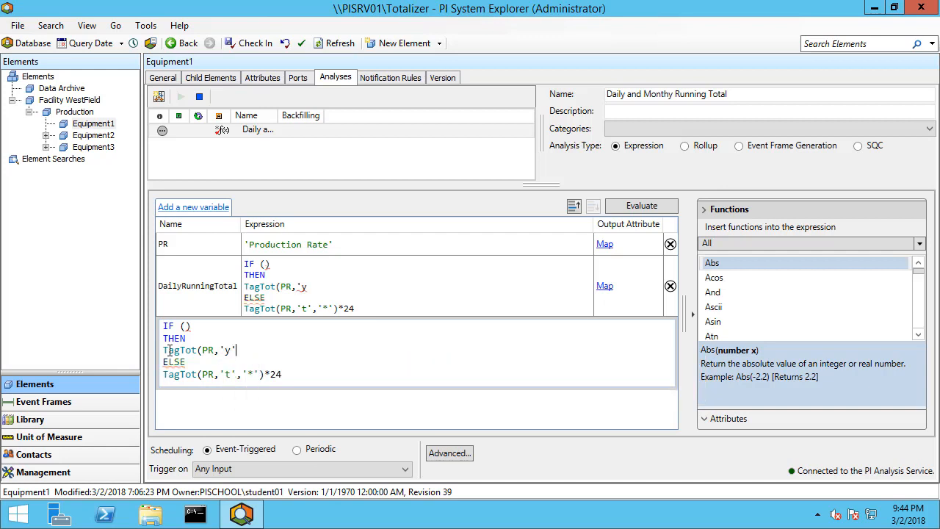
pyautogui.write(",'")
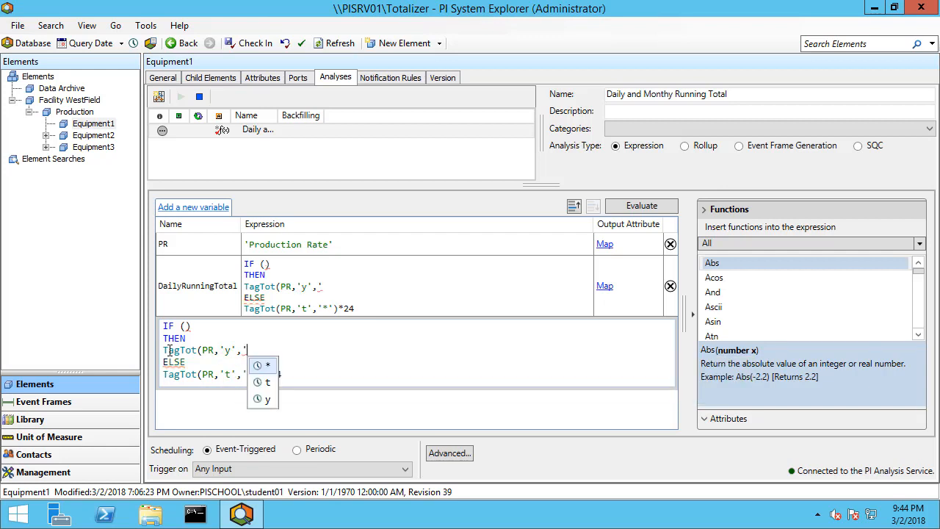
pyautogui.write("*')")
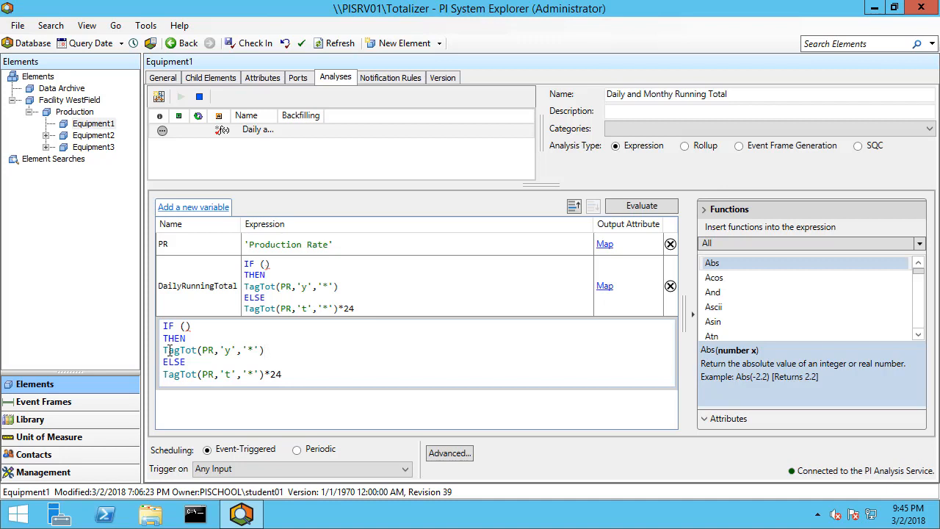
pyautogui.write('*24')
# Set the IF condition of DailyRunningTotal to Hour('*')=0
pyautogui.write('H')
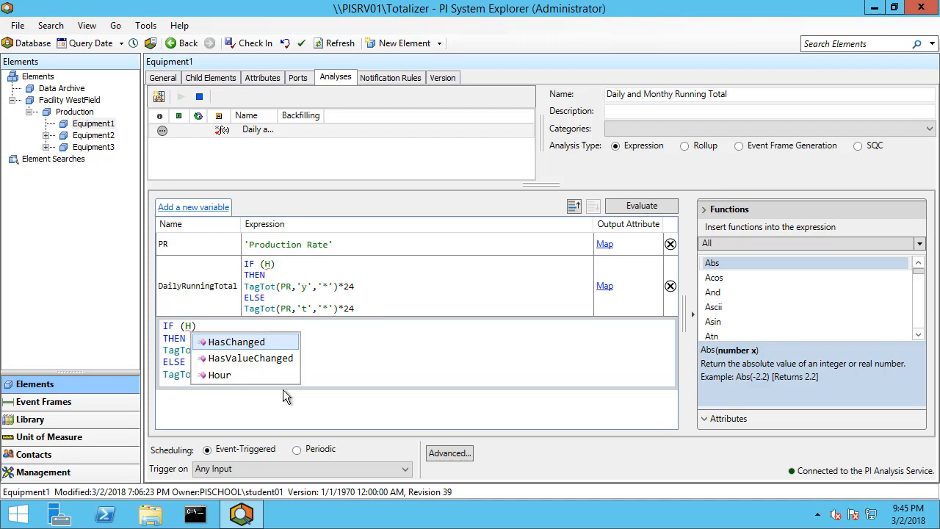
pyautogui.write('ou')
pyautogui.write("r('*")
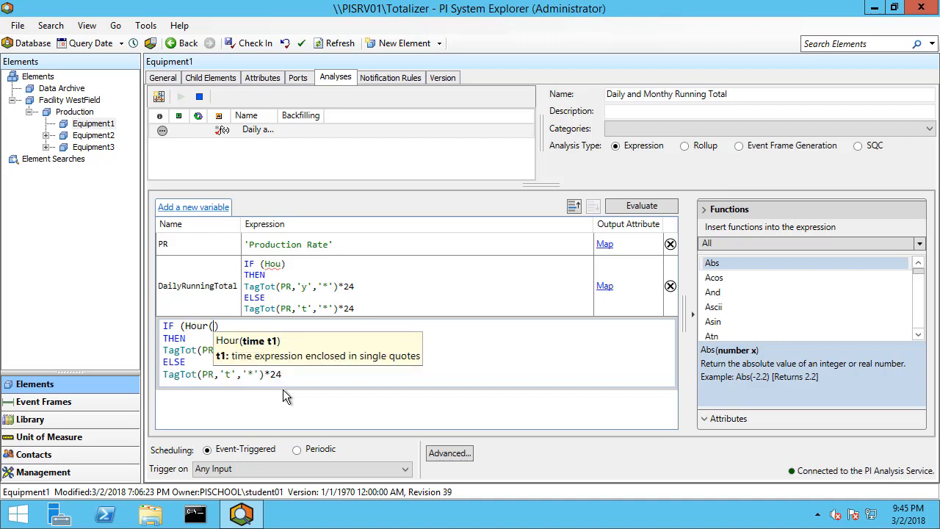
pyautogui.write("')=")
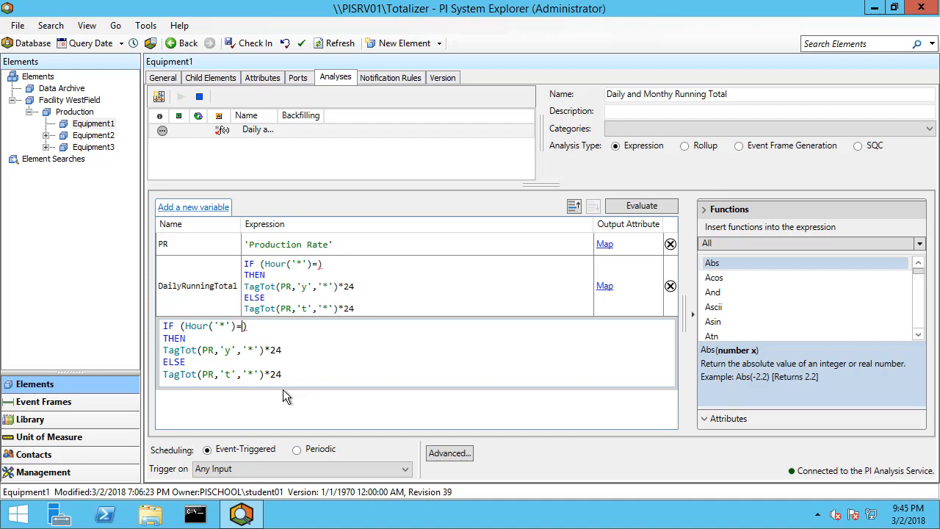
pyautogui.write('0')
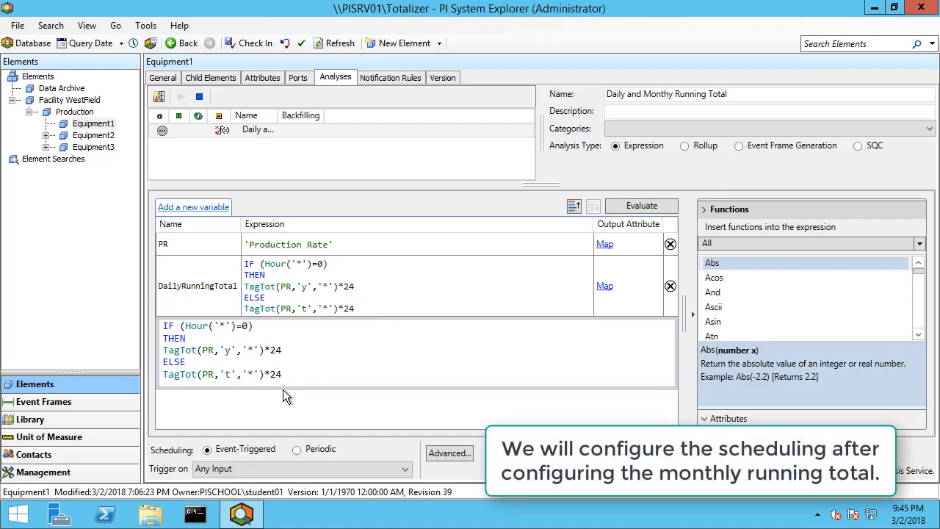
pyautogui.keyDown('shift'); pyautogui.click(178, 375); pyautogui.keyUp('shift')
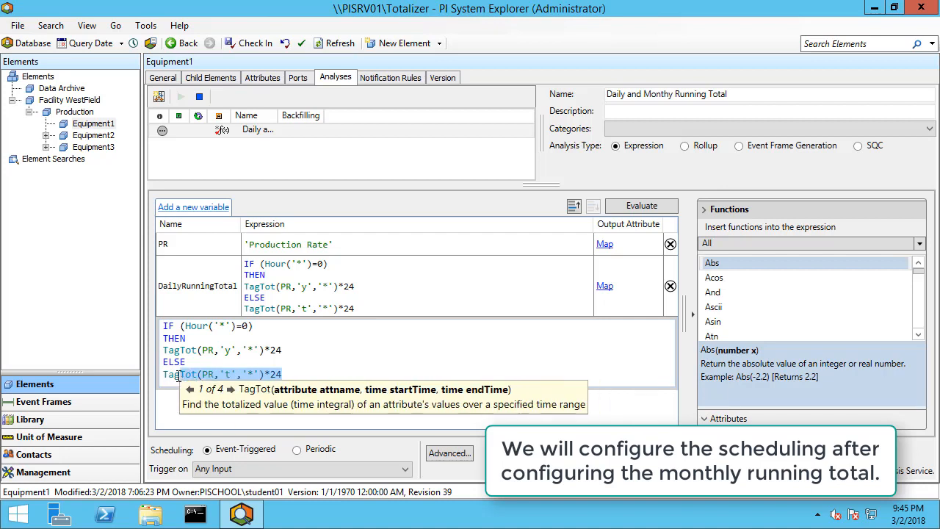
# Add a new variable named MonthlyRunningTotal to the analysis
pyautogui.keyDown('shift'); pyautogui.click(162, 375); pyautogui.keyUp('shift')
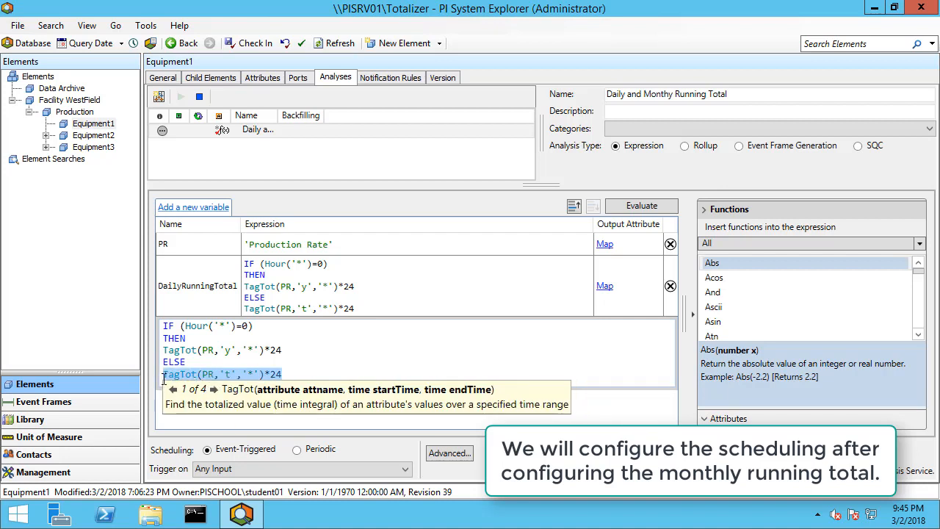
pyautogui.click(592, 404)
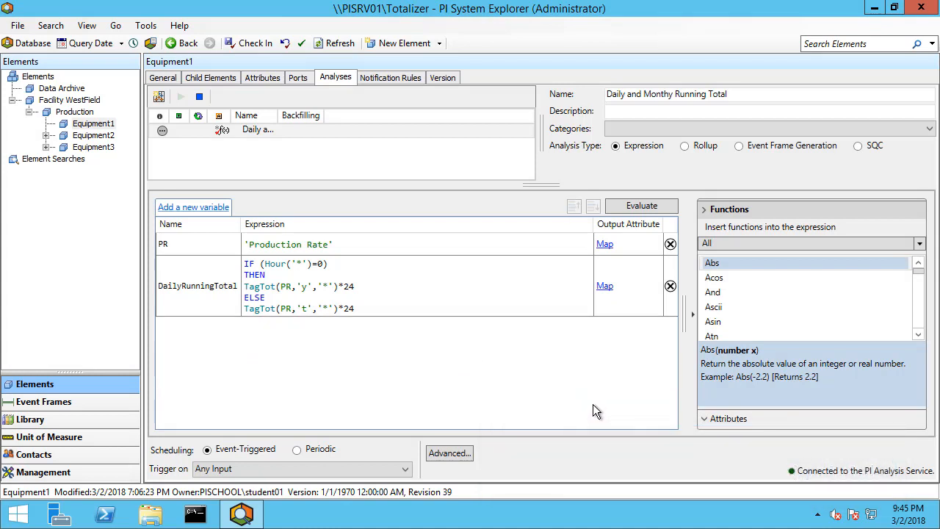
pyautogui.click(196, 208)
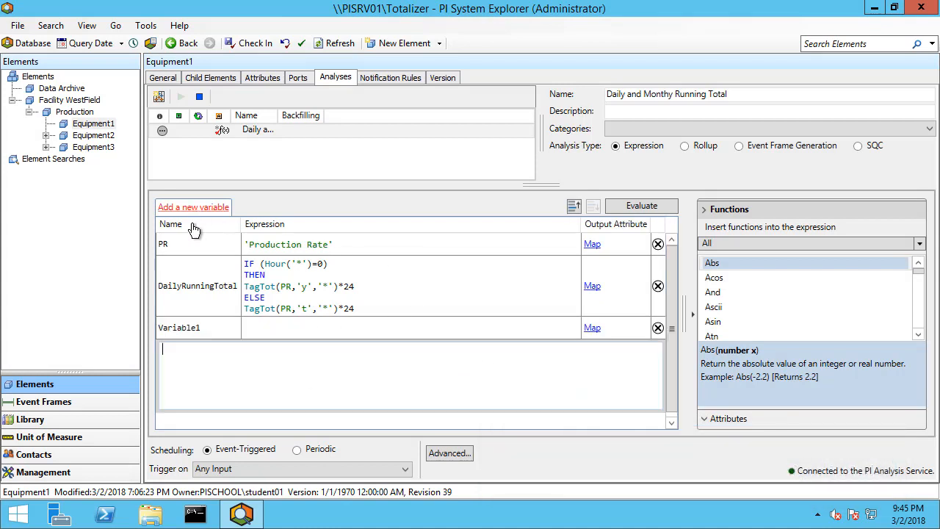
pyautogui.click(182, 328)
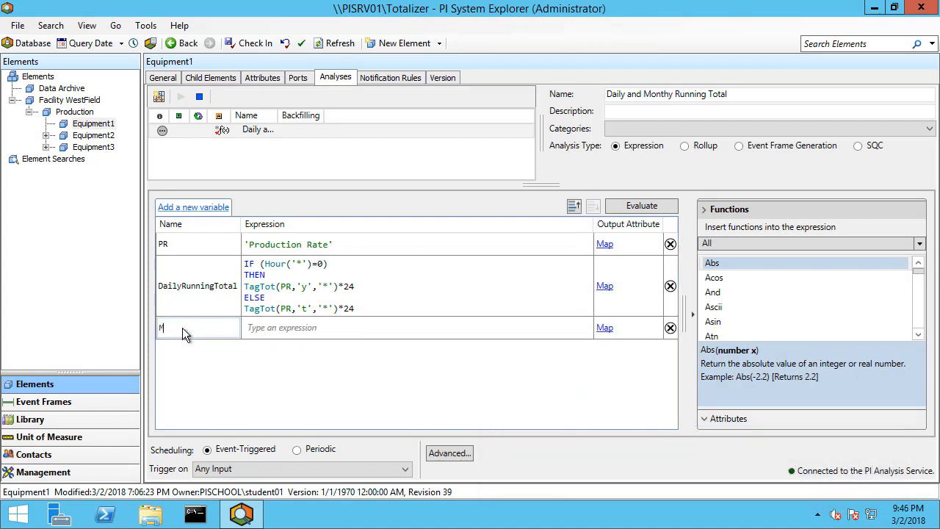
pyautogui.write('MonthlyRunningTotal')
# Copy the whole DailyRunningTotal expression into the MonthlyRunningTotal expression
pyautogui.click(324, 309)
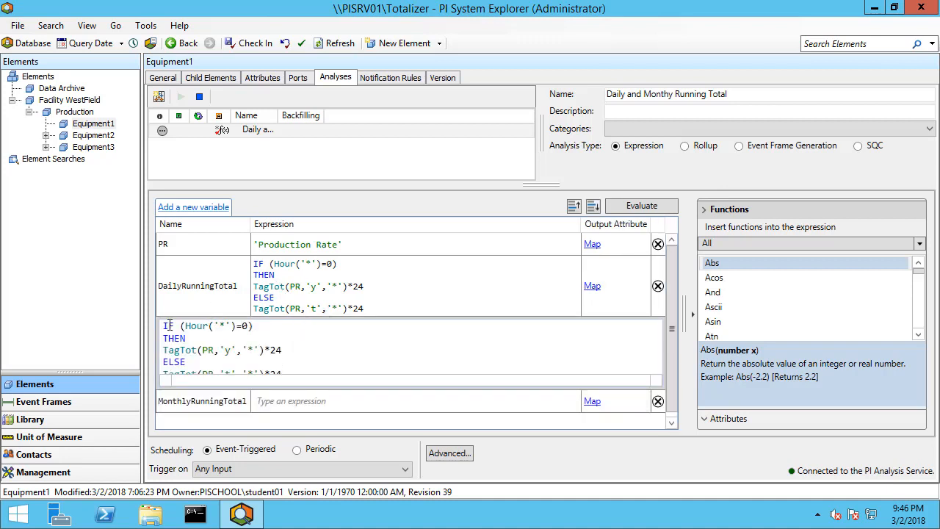
pyautogui.hotkey('ctrl', 'a')
pyautogui.hotkey('ctrl', 'c')
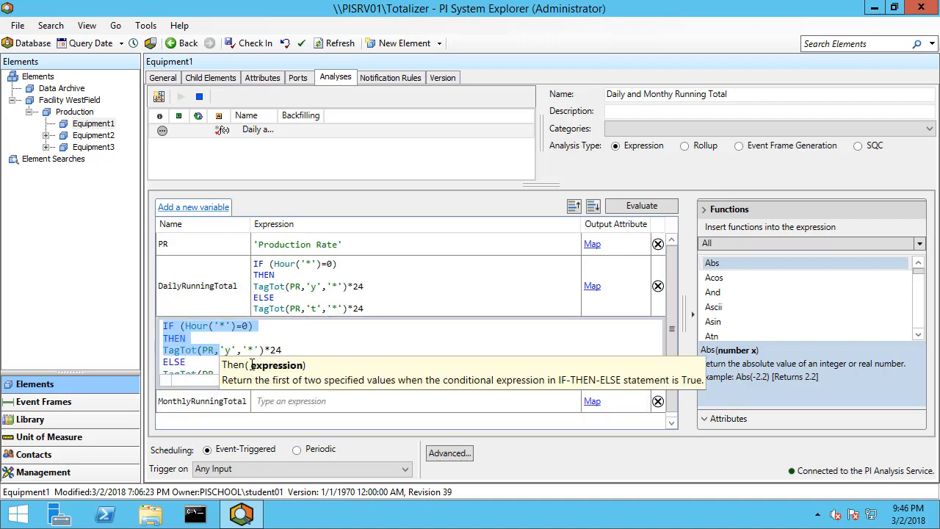
pyautogui.click(297, 396)
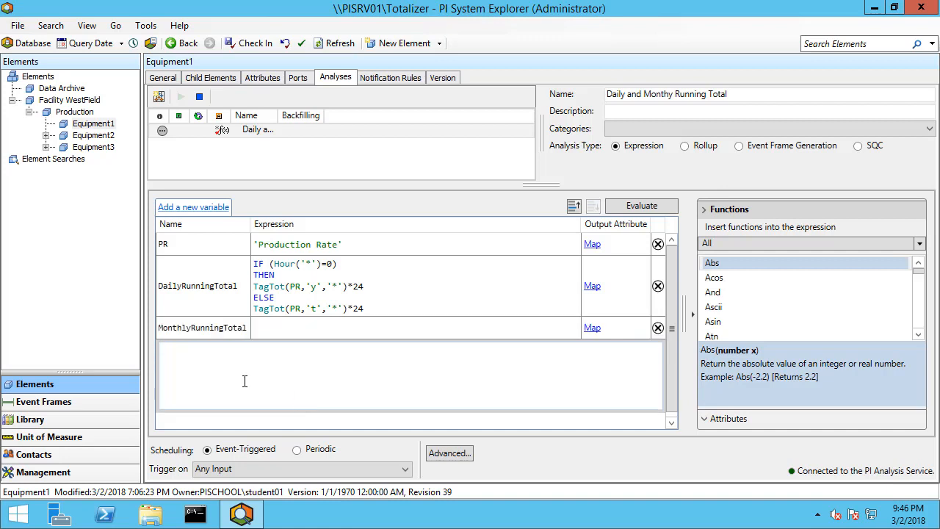
pyautogui.hotkey('ctrl', 'v')
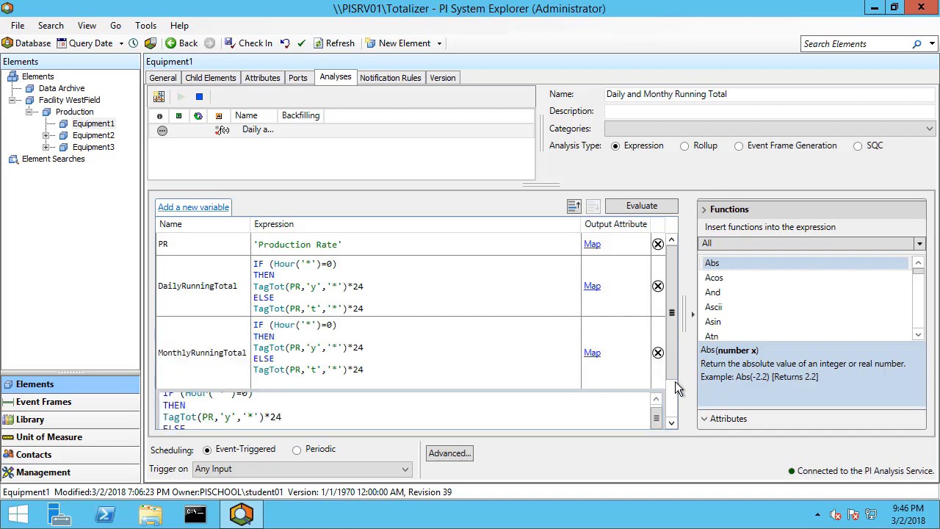
# Change the ELSE branch of MonthlyRunningTotal to TagTot(PR,BOM('*'),'*')*24
pyautogui.moveTo(674, 389); pyautogui.dragTo(673, 422)
pyautogui.click(655, 343)
pyautogui.click(181, 345)
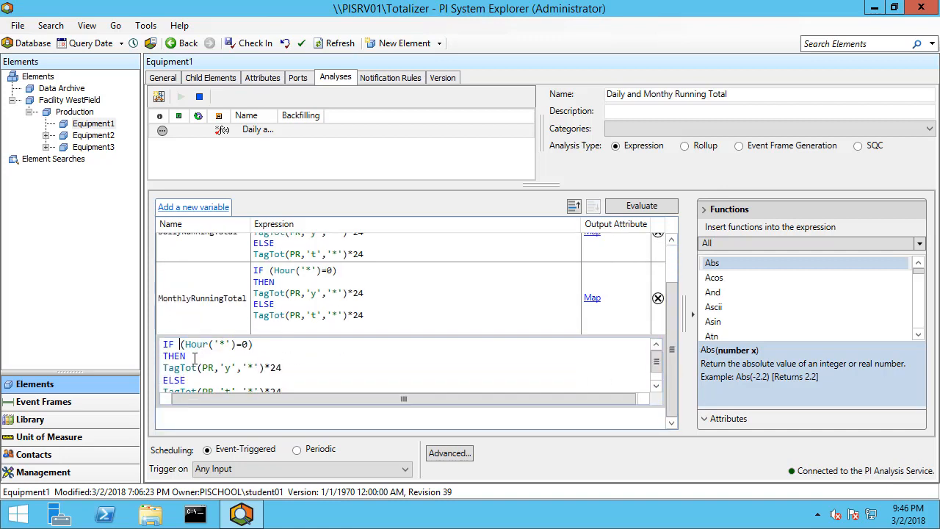
pyautogui.click(253, 388)
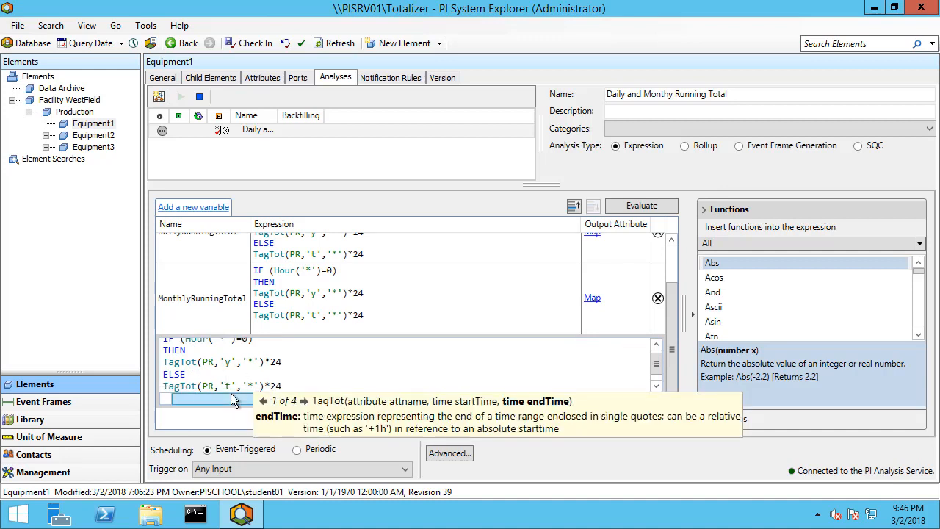
pyautogui.click(229, 387)
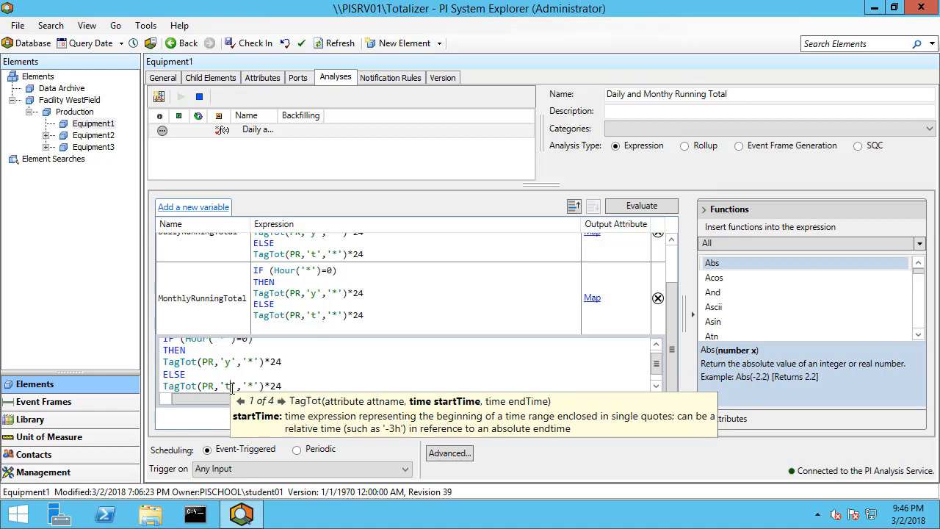
pyautogui.press('Left')
pyautogui.write('BOM')
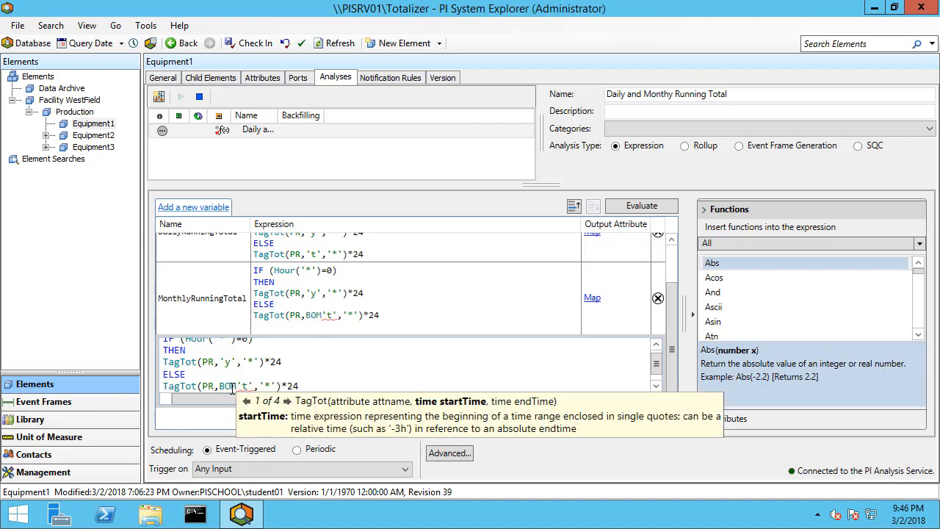
pyautogui.write('(')
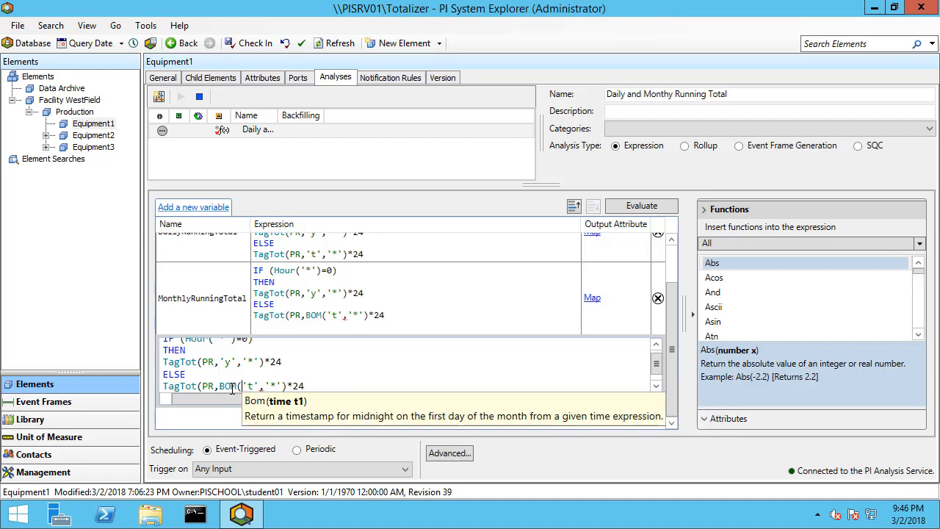
pyautogui.press('BackSpace')
pyautogui.write('*')
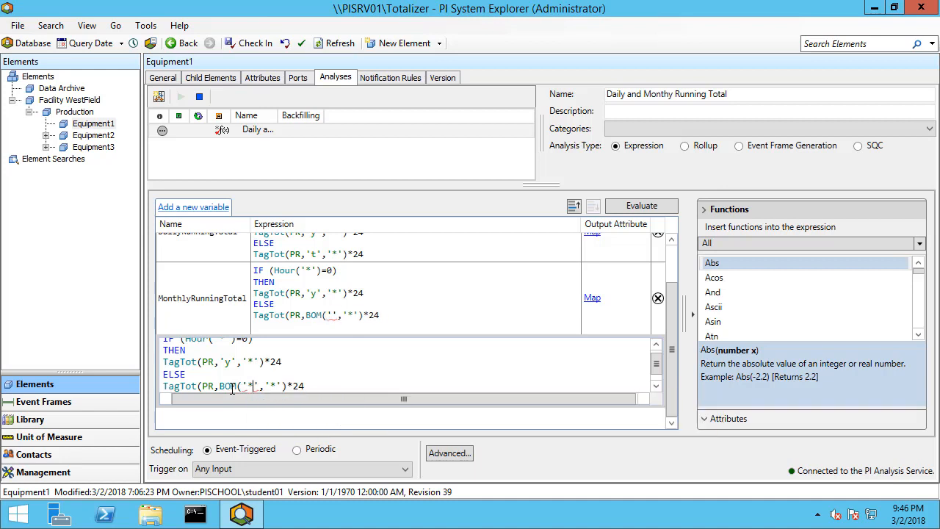
pyautogui.press('Right')
pyautogui.press('Right')
pyautogui.press('Right')
pyautogui.press('Right')
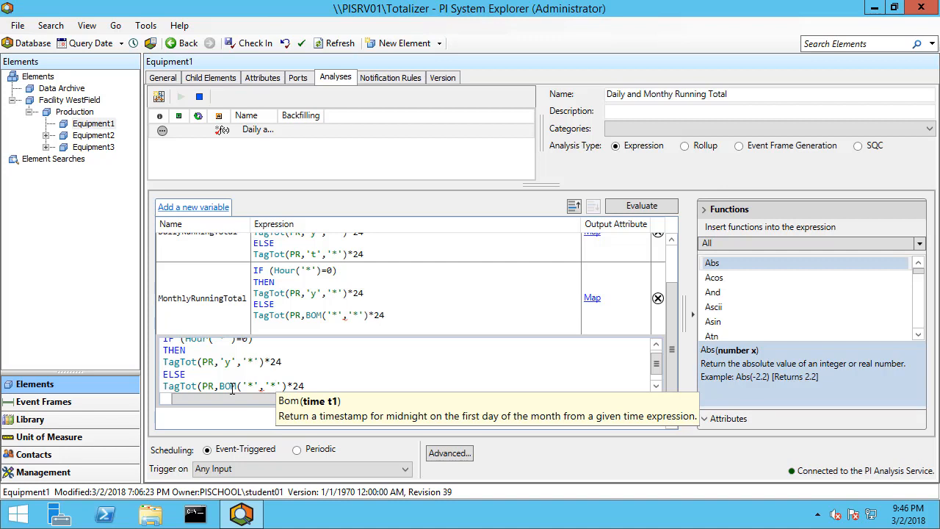
pyautogui.press('Left')
pyautogui.press('Left')
pyautogui.press('Left')
pyautogui.write(')')
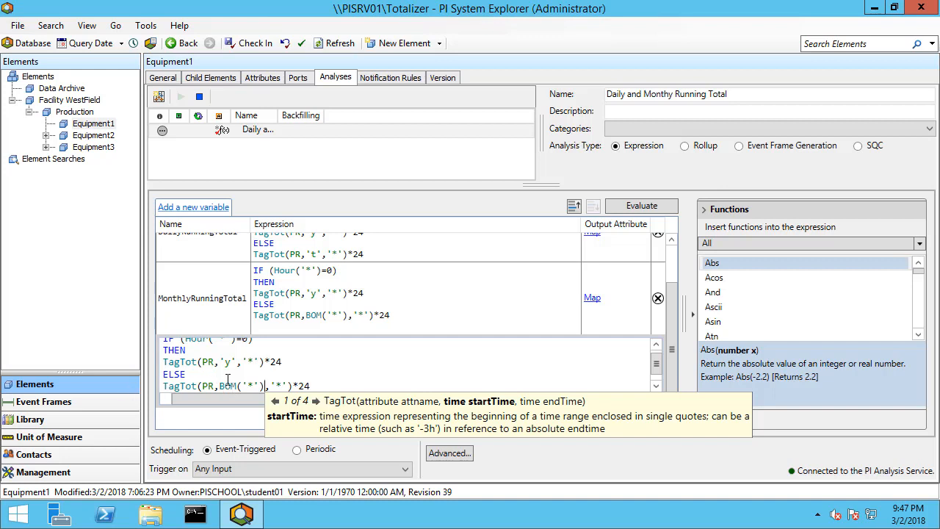
# Change the start time in the THEN branch of MonthlyRunningTotal to '*-1mo'
pyautogui.click(255, 361)
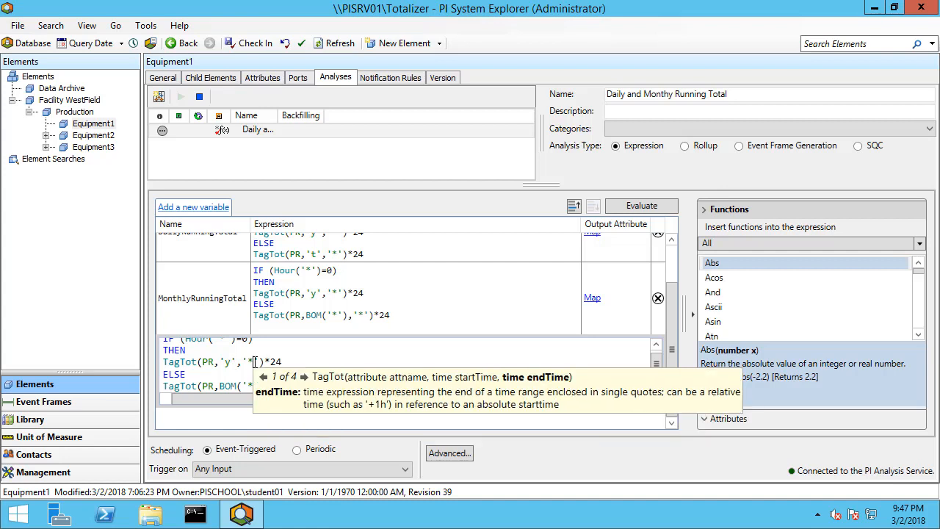
pyautogui.press('Left')
pyautogui.press('Left')
pyautogui.press('Left')
pyautogui.press('Left')
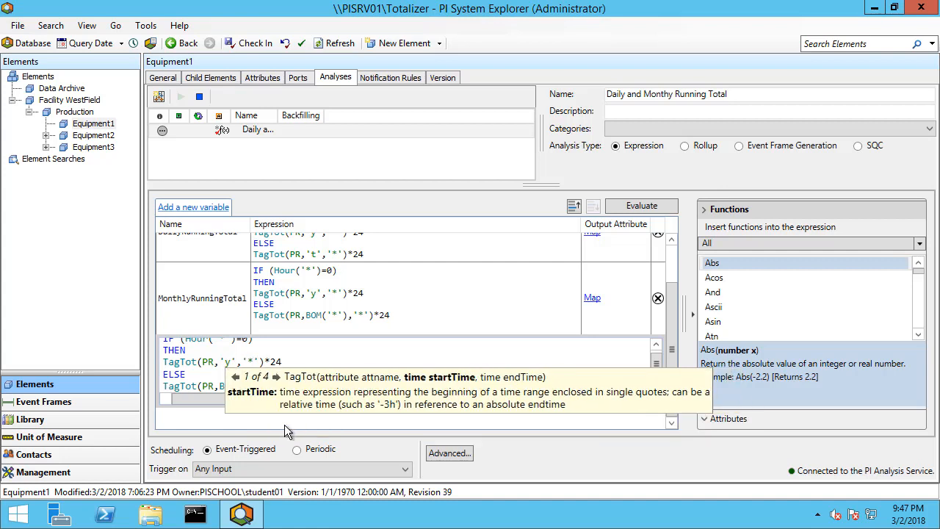
pyautogui.press('Delete')
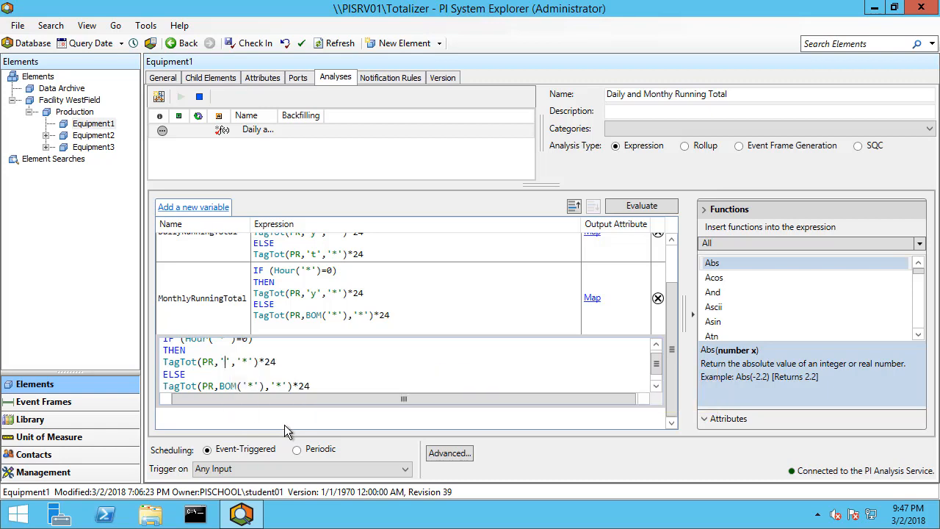
pyautogui.press('Escape')
pyautogui.write('*-1mo')
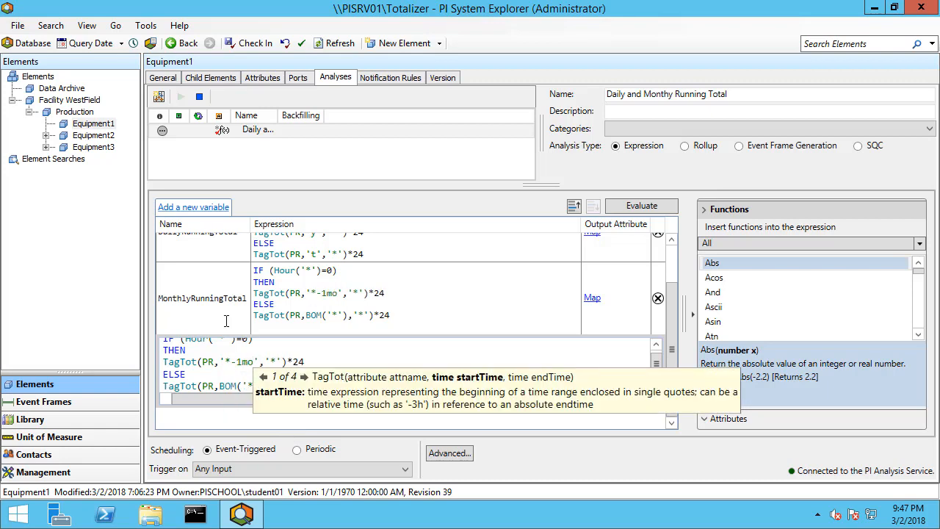
# Extend the IF condition of MonthlyRunningTotal to Hour('*')=0 AND Day('*')=1, and evaluate the analysis
pyautogui.scroll(1, 241, 358)
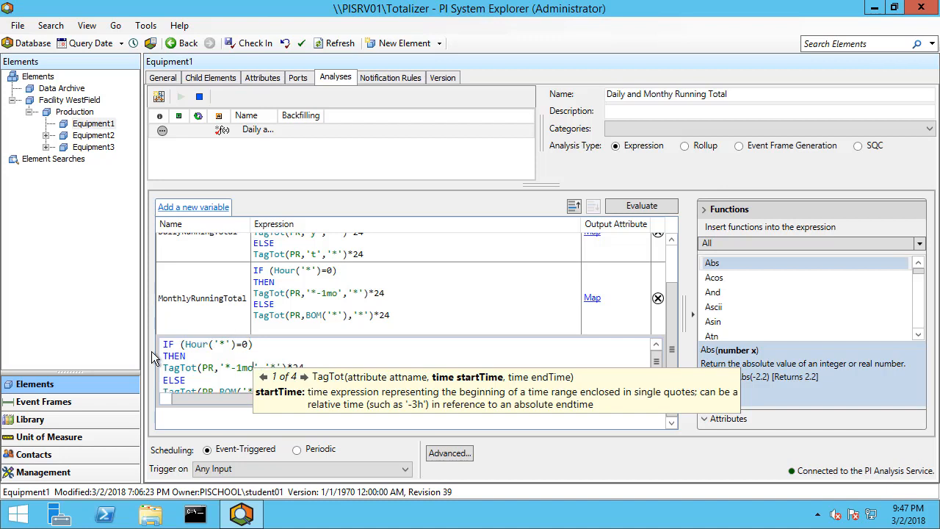
pyautogui.click(190, 345)
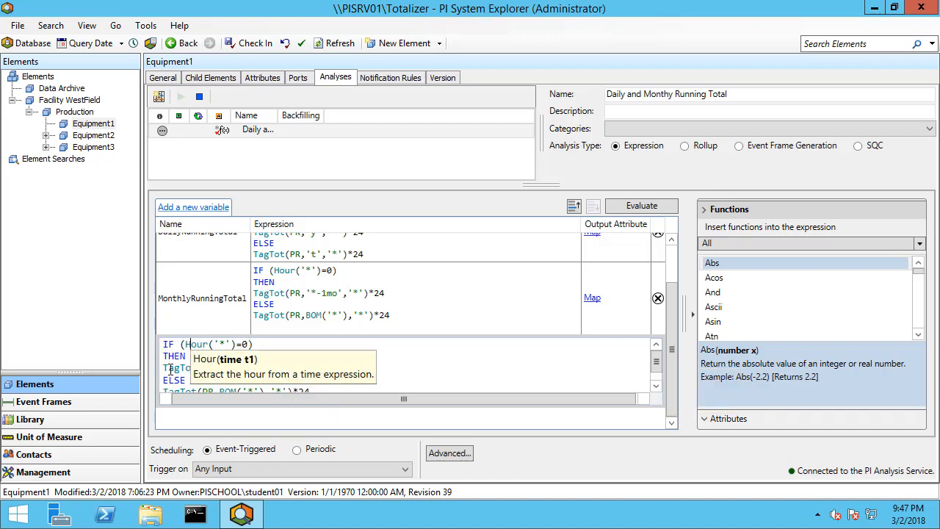
pyautogui.moveTo(168, 367); pyautogui.dragTo(297, 361)
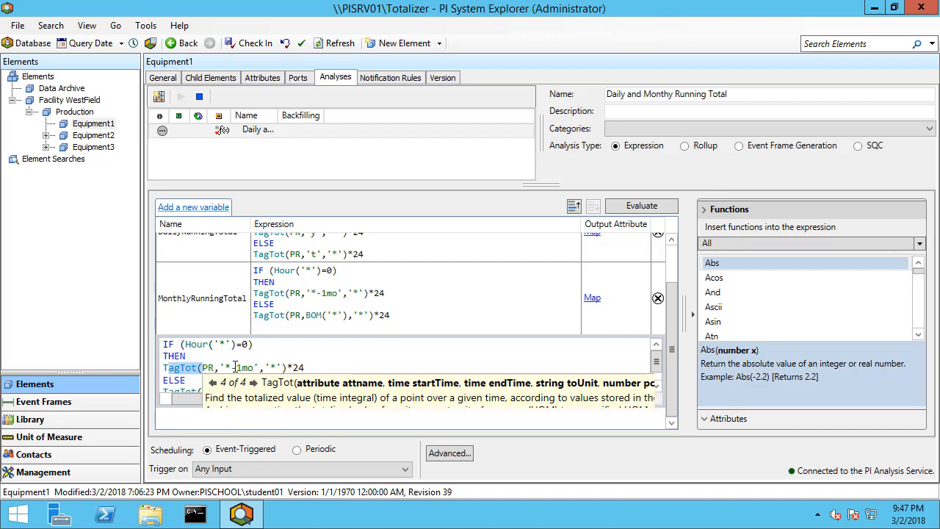
pyautogui.click(249, 344)
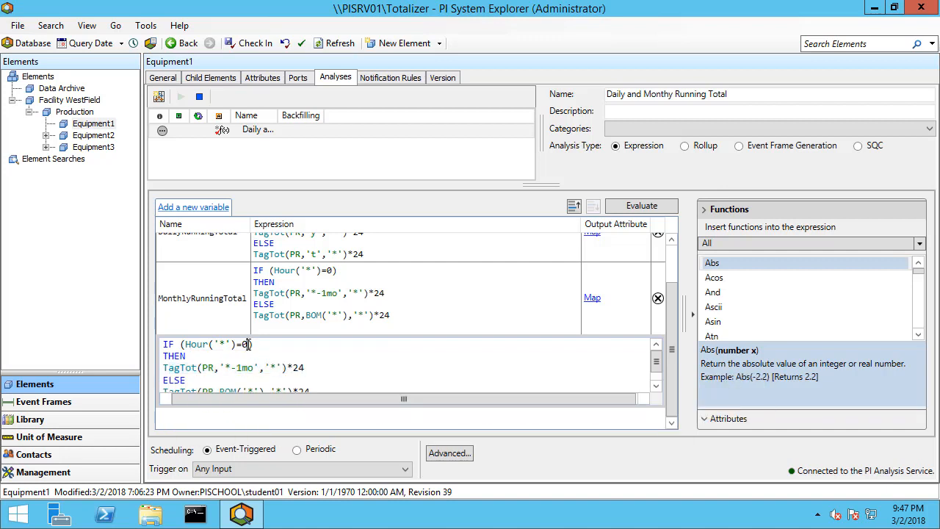
pyautogui.write('AND Day')
pyautogui.write("('*'")
pyautogui.write("')=1")
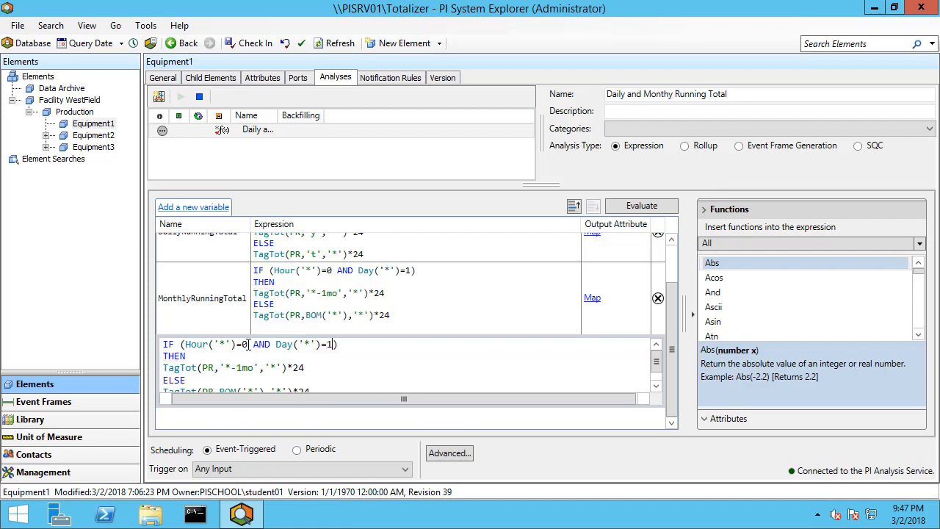
pyautogui.click(298, 431)
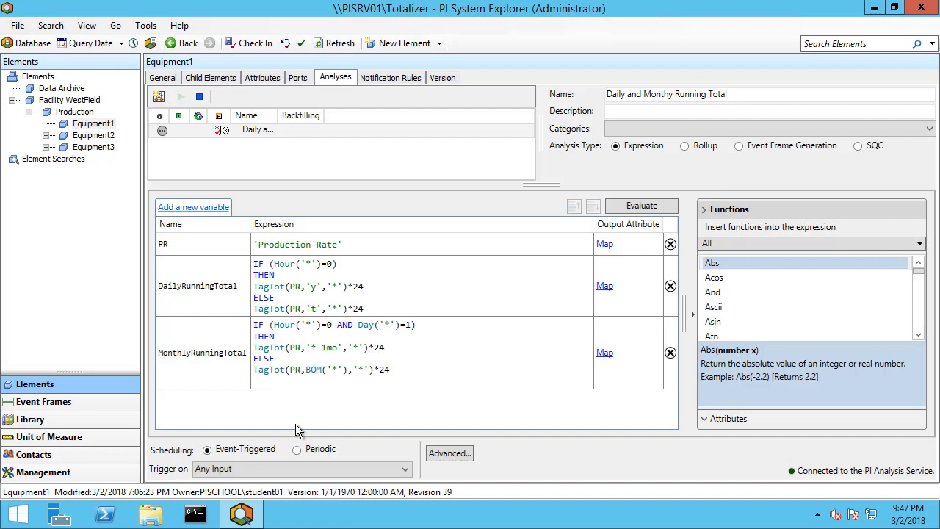
pyautogui.click(641, 207)
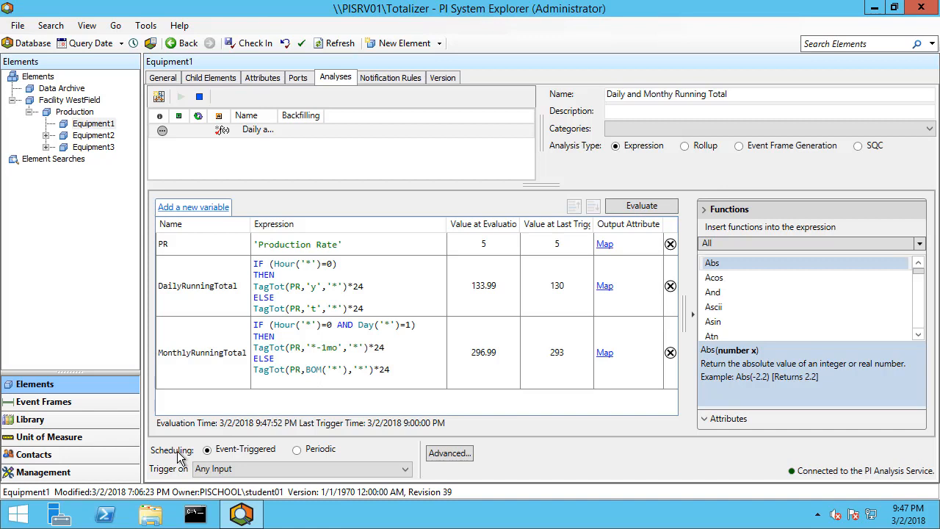
# Schedule the analysis periodically with a period of 1 hour, 00 minutes and 00 seconds
pyautogui.click(297, 450)
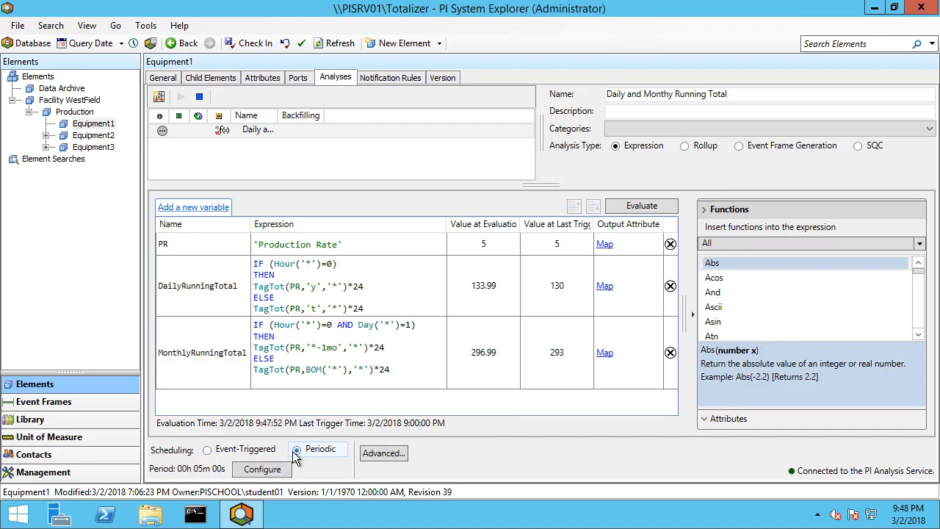
pyautogui.click(260, 472)
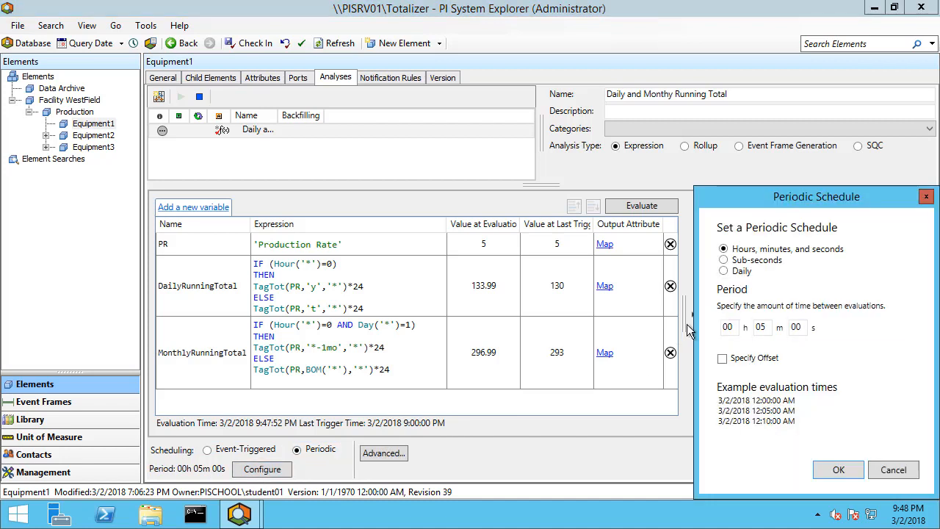
pyautogui.doubleClick(760, 329)
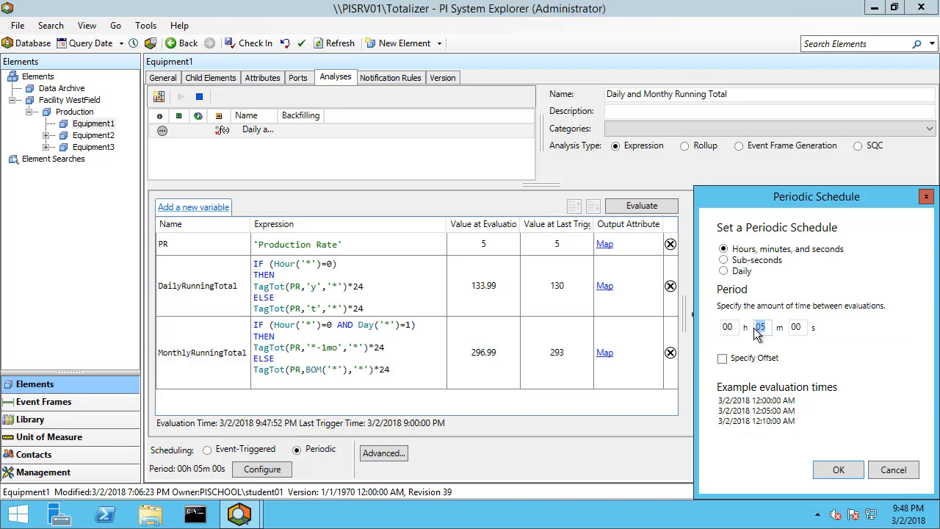
pyautogui.write('00')
pyautogui.doubleClick(727, 328)
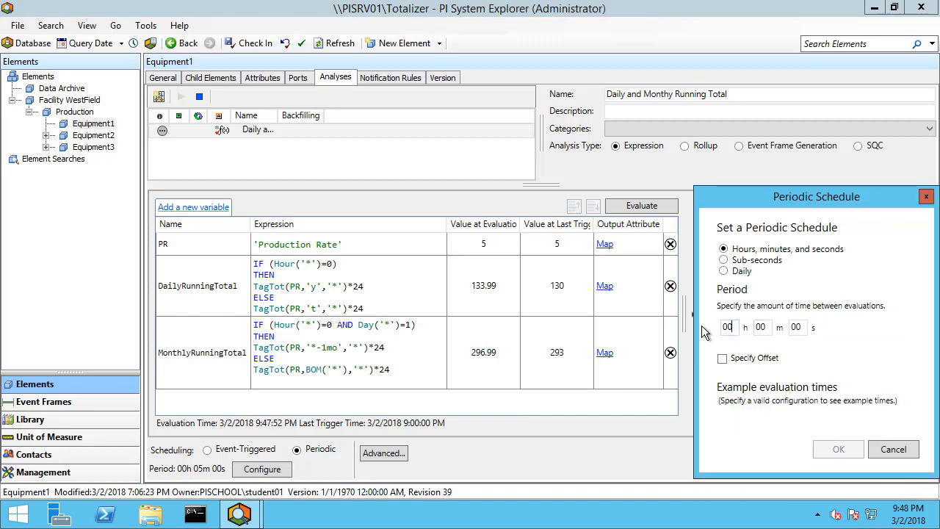
pyautogui.write('1')
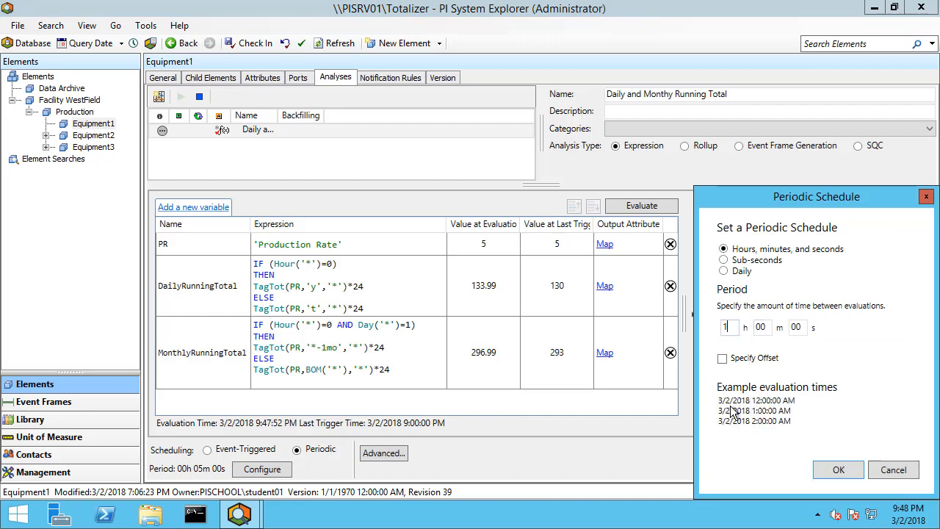
pyautogui.click(837, 450)
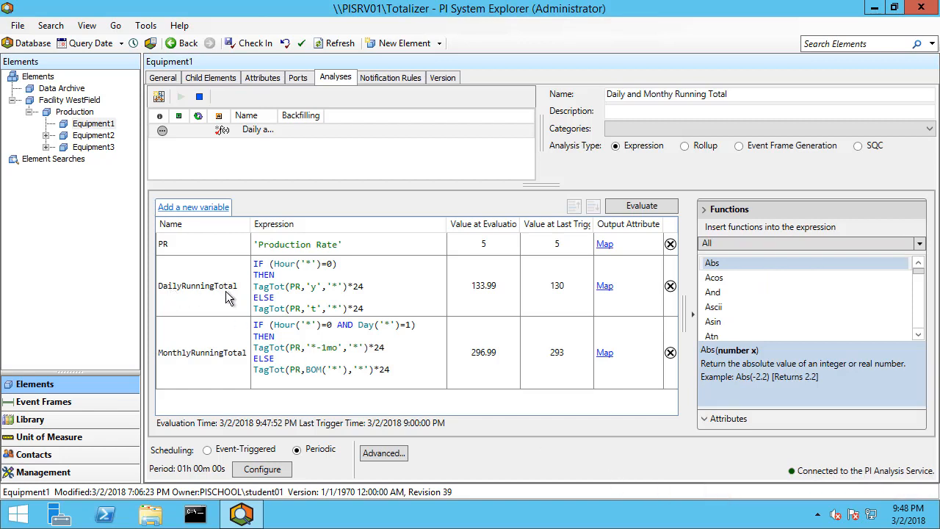
# Map DailyRunningTotal to a new output attribute named Daily Running Total, keeping output history saved
pyautogui.click(603, 288)
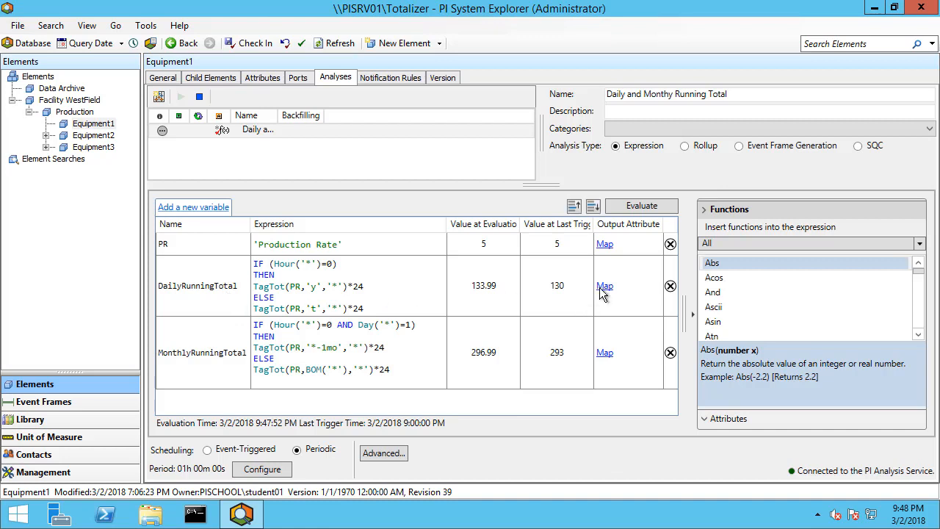
pyautogui.click(628, 301)
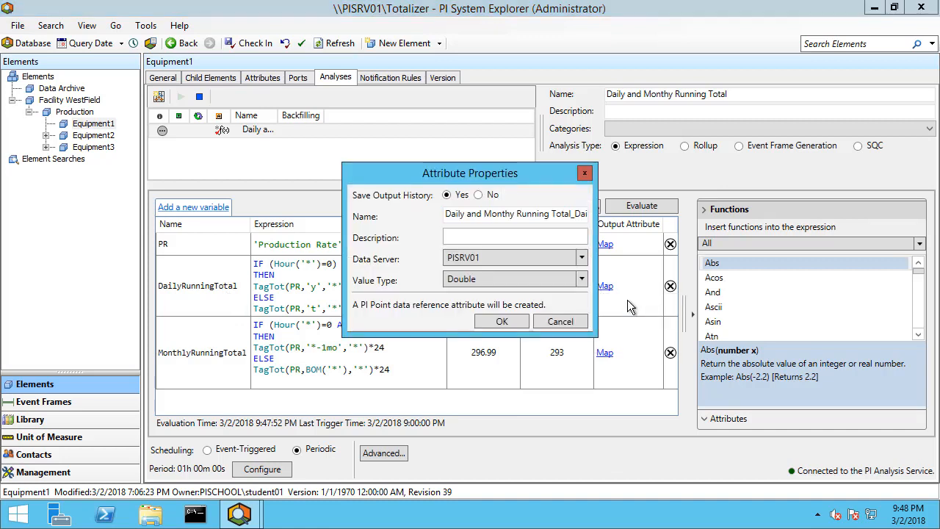
pyautogui.moveTo(445, 176); pyautogui.dragTo(406, 166)
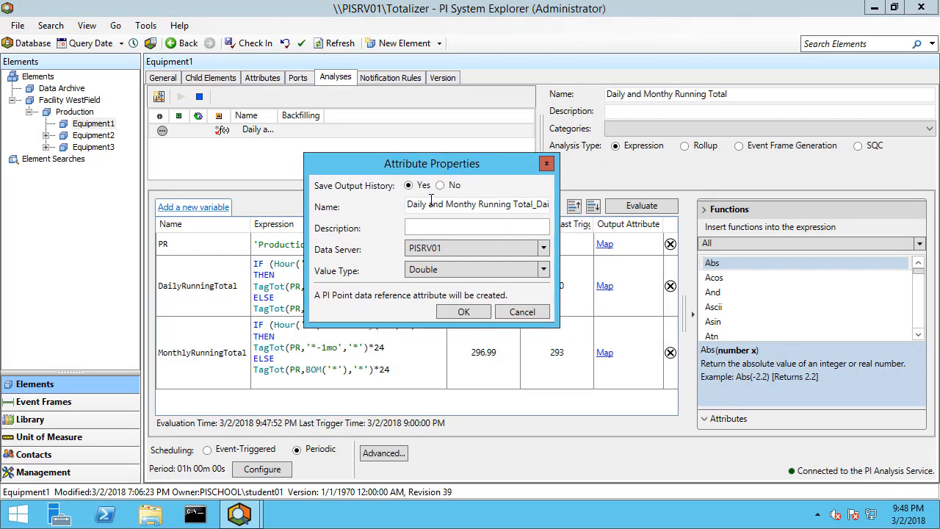
pyautogui.moveTo(431, 204); pyautogui.dragTo(580, 213)
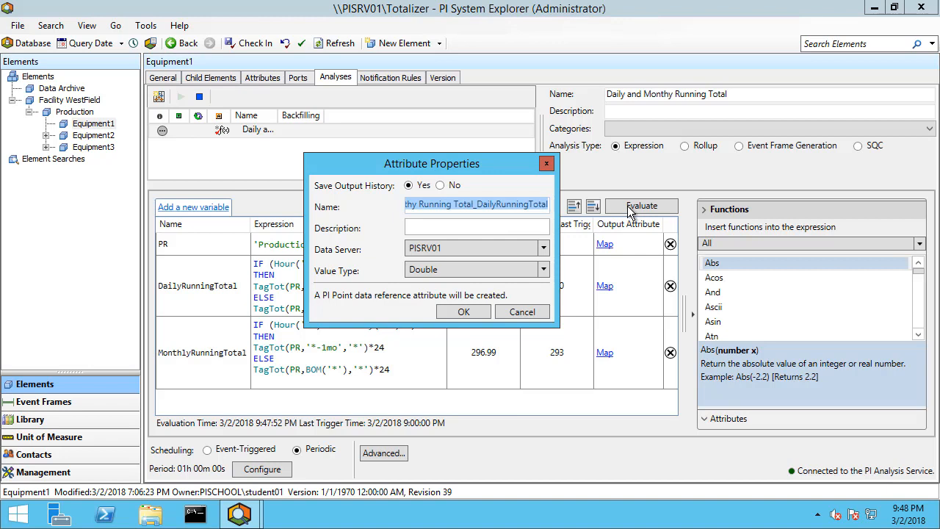
pyautogui.write('Daily')
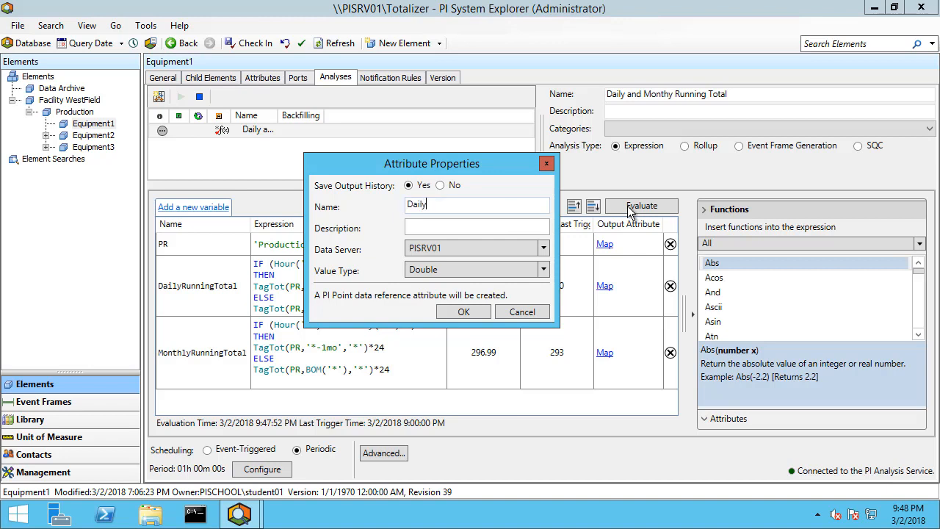
pyautogui.write(' Running Total')
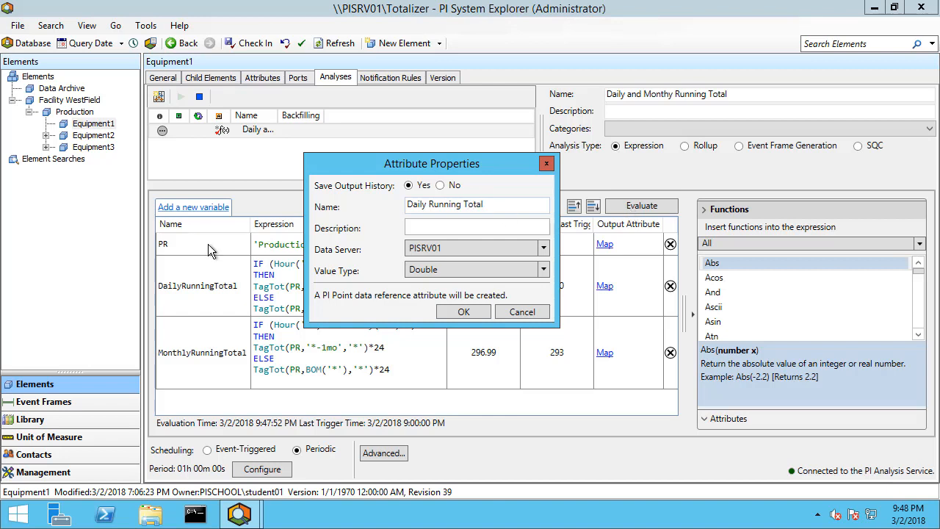
pyautogui.click(455, 312)
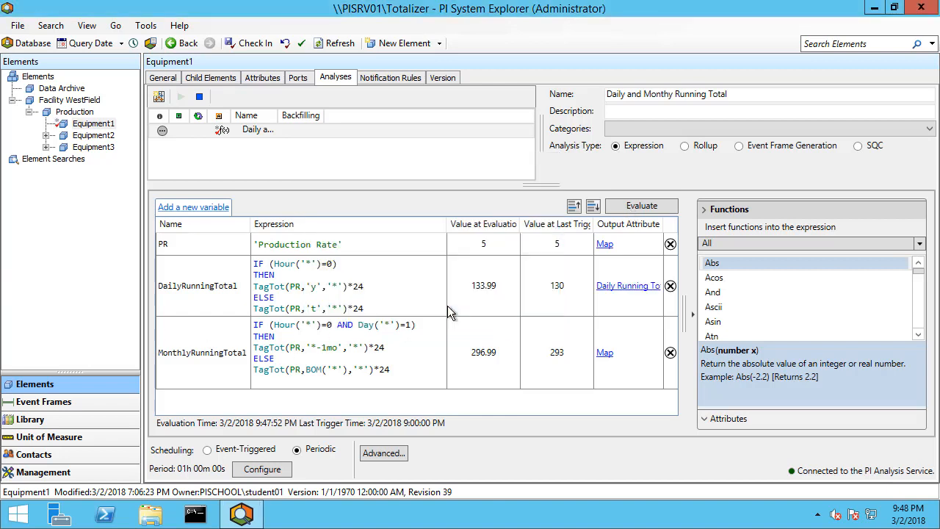
# Map MonthlyRunningTotal to a new output attribute named Monthly Running Total, keeping output history saved
pyautogui.click(602, 353)
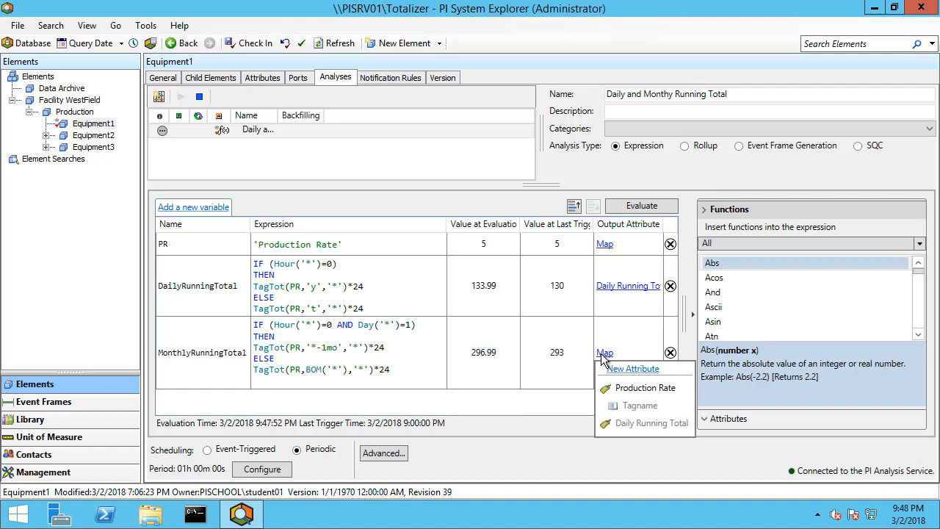
pyautogui.click(621, 374)
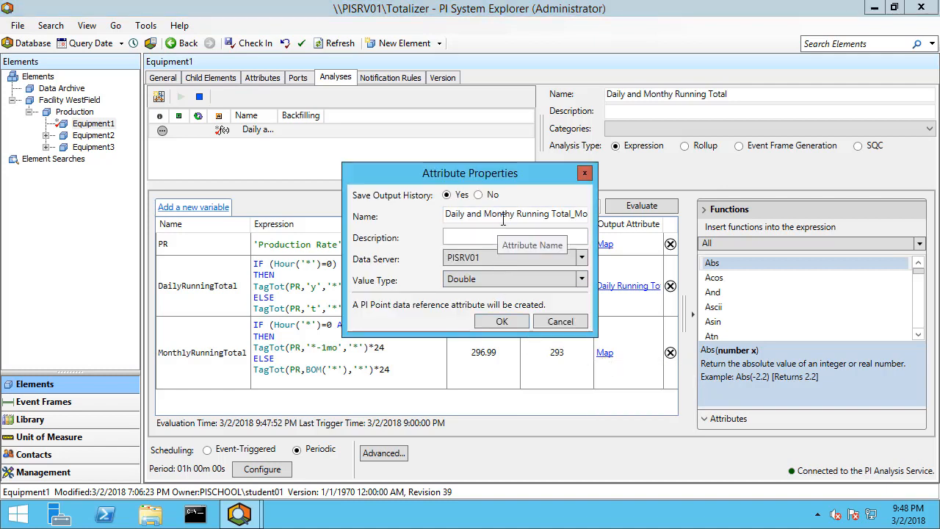
pyautogui.moveTo(450, 215); pyautogui.dragTo(681, 246)
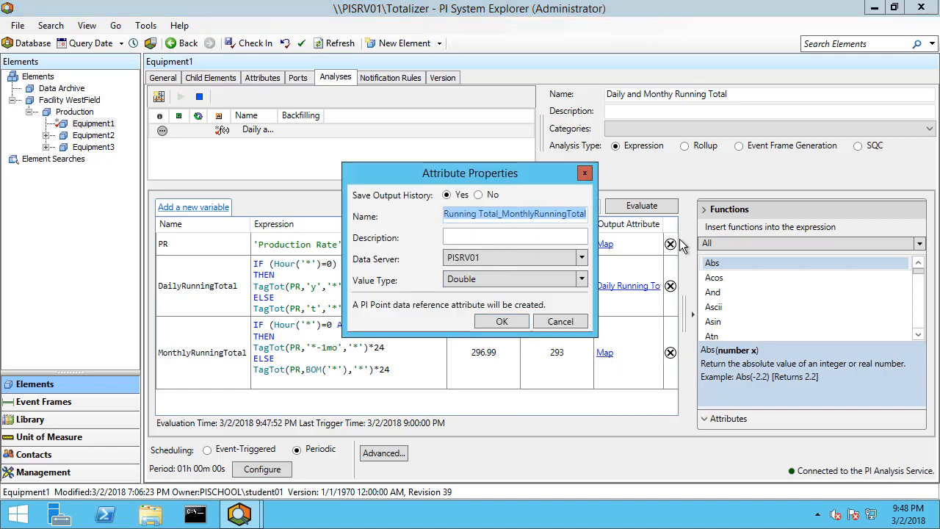
pyautogui.write('Monthly')
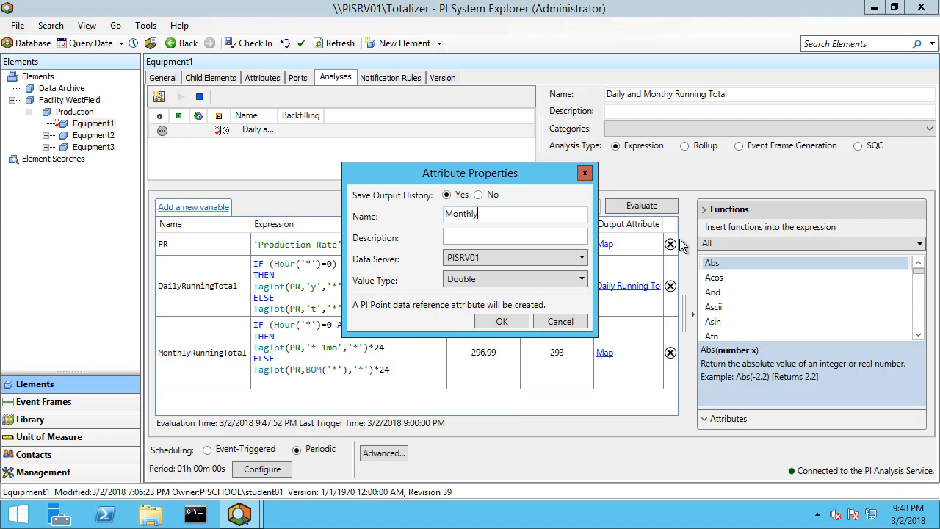
pyautogui.write(' Running Total')
pyautogui.click(502, 321)
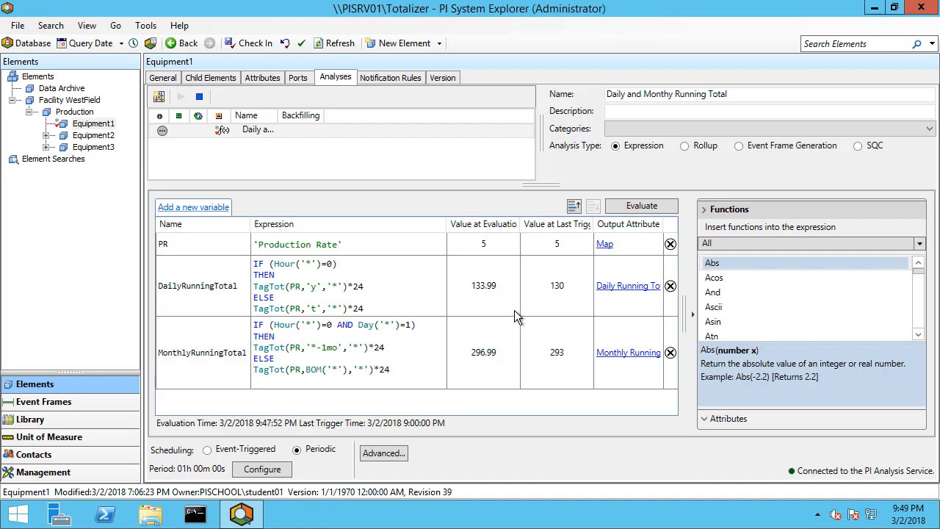
# Check in the analysis changes and view the new output attributes on Equipment1
pyautogui.click(254, 44)
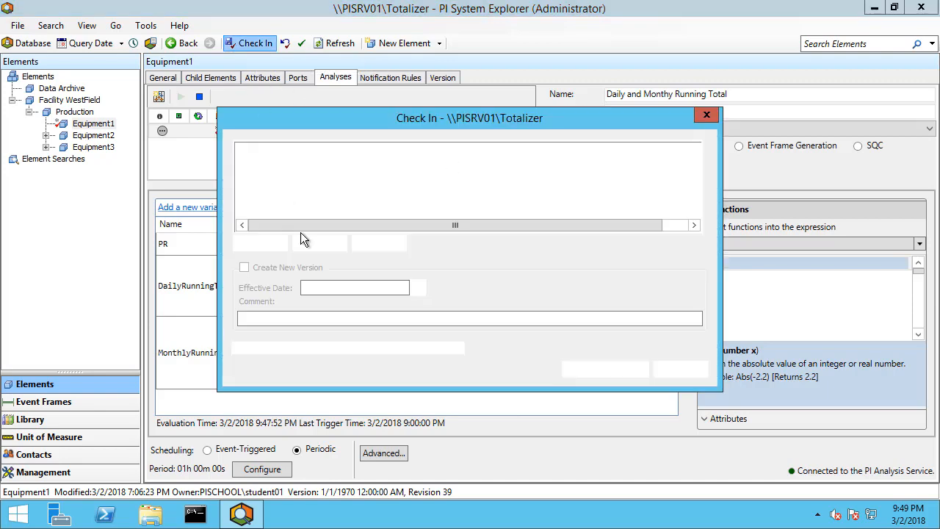
pyautogui.click(599, 369)
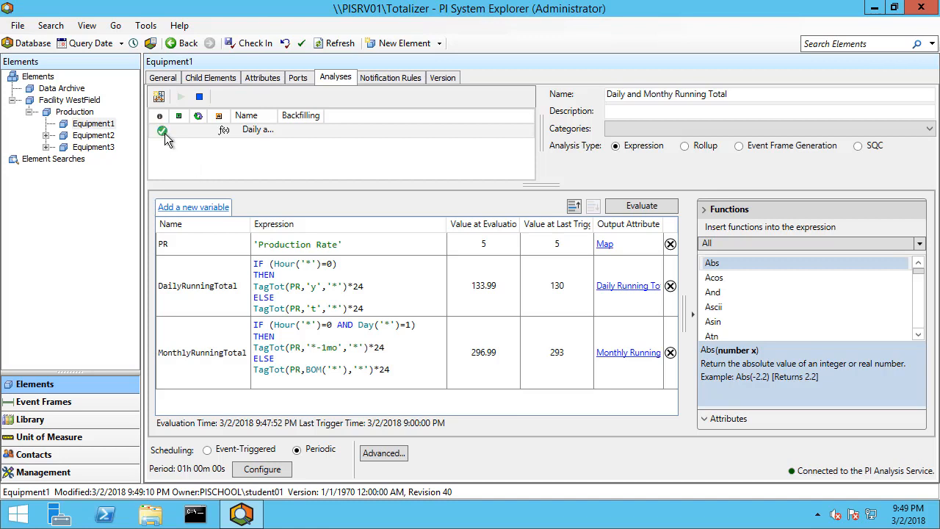
pyautogui.moveTo(165, 136)
pyautogui.click(265, 78)
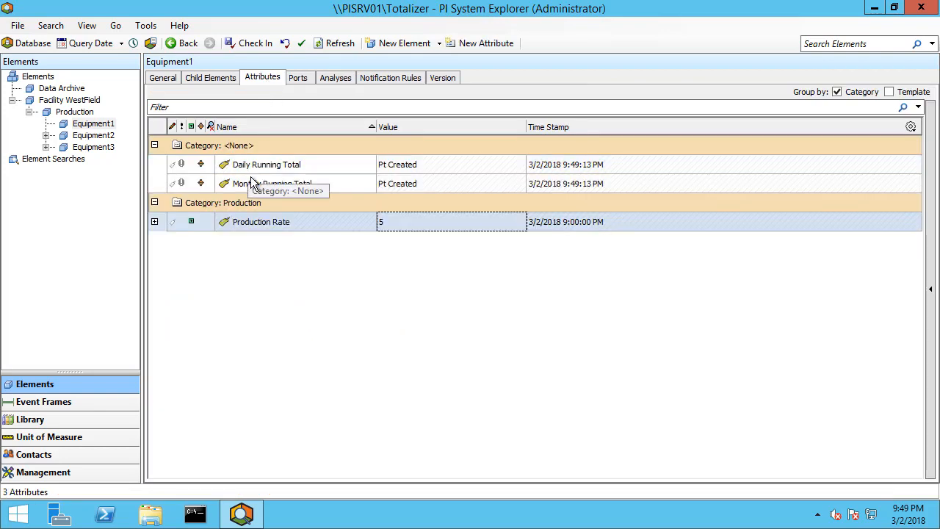
# Recalculate the Daily and Monthy Running Total analysis from *-90d to *, permanently deleting the existing data
pyautogui.click(327, 78)
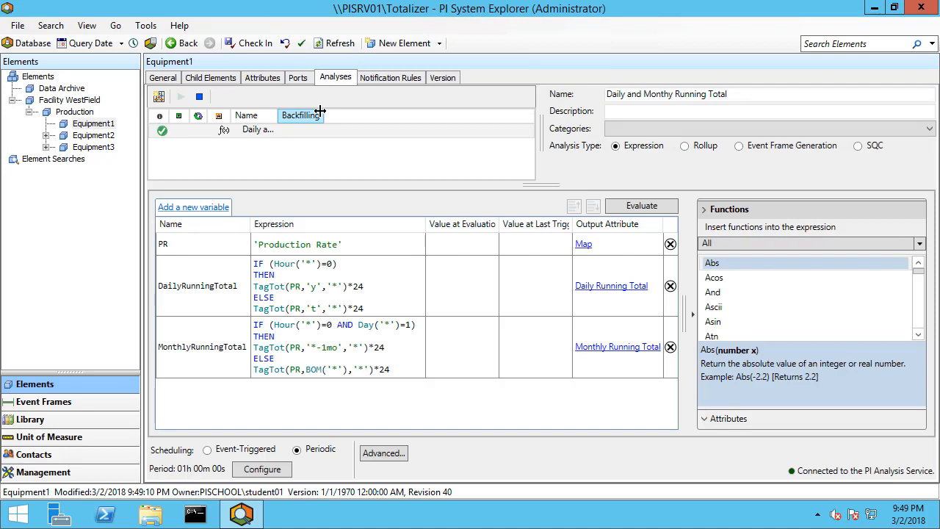
pyautogui.rightClick(257, 136)
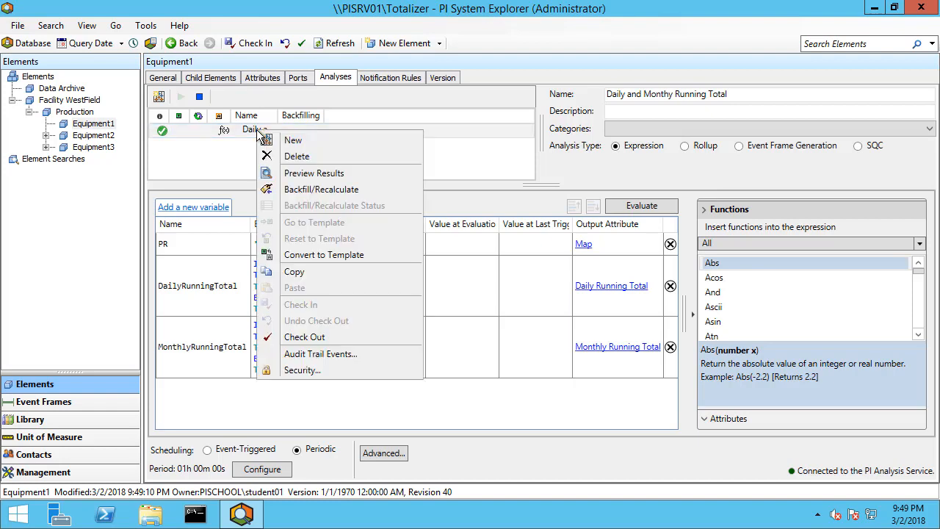
pyautogui.click(292, 190)
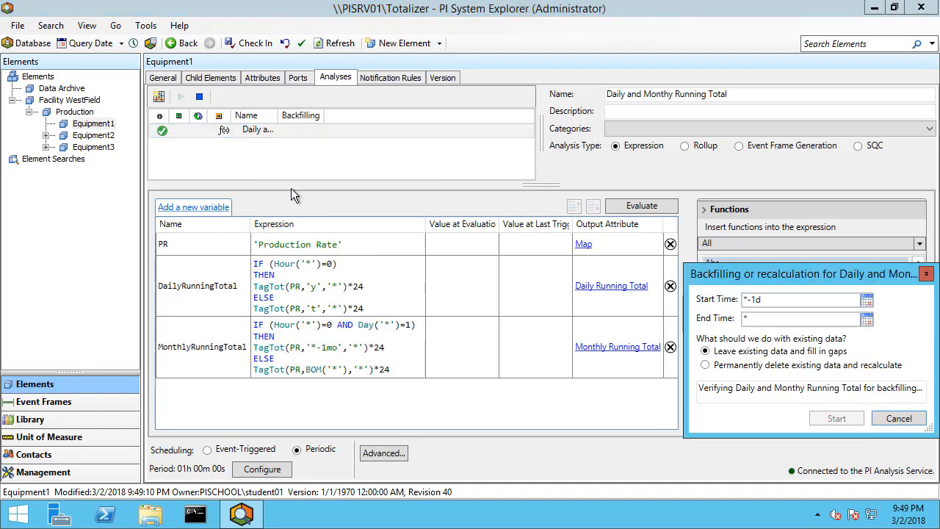
pyautogui.moveTo(747, 276); pyautogui.dragTo(440, 209)
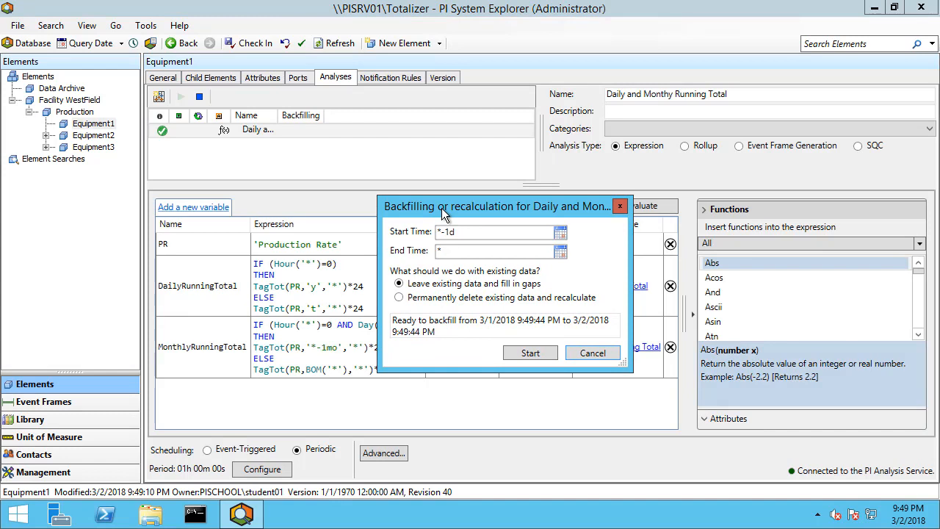
pyautogui.moveTo(482, 233); pyautogui.dragTo(439, 233)
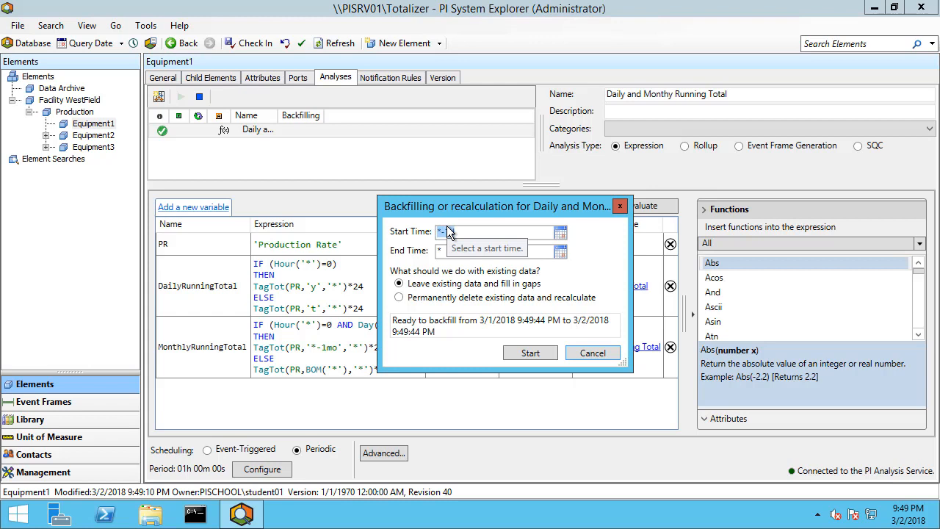
pyautogui.write('*')
pyautogui.write('-3mo')
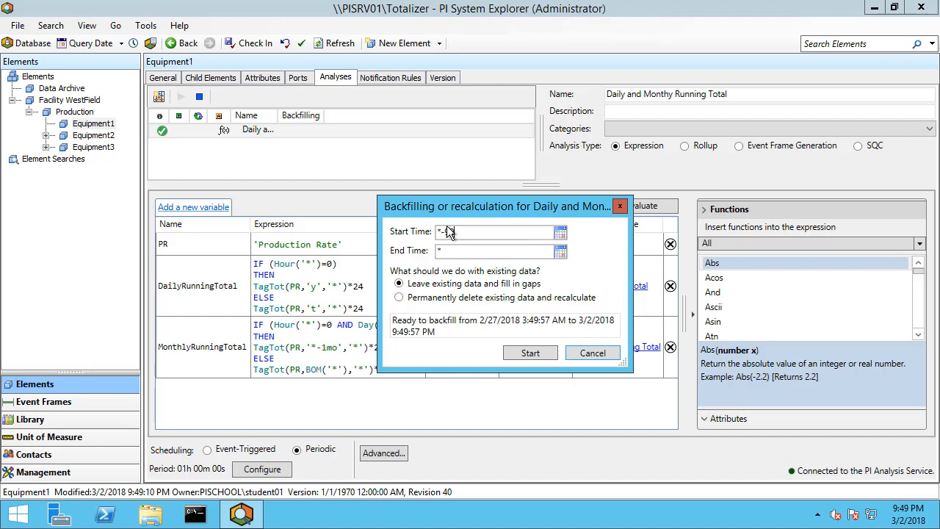
pyautogui.click(399, 298)
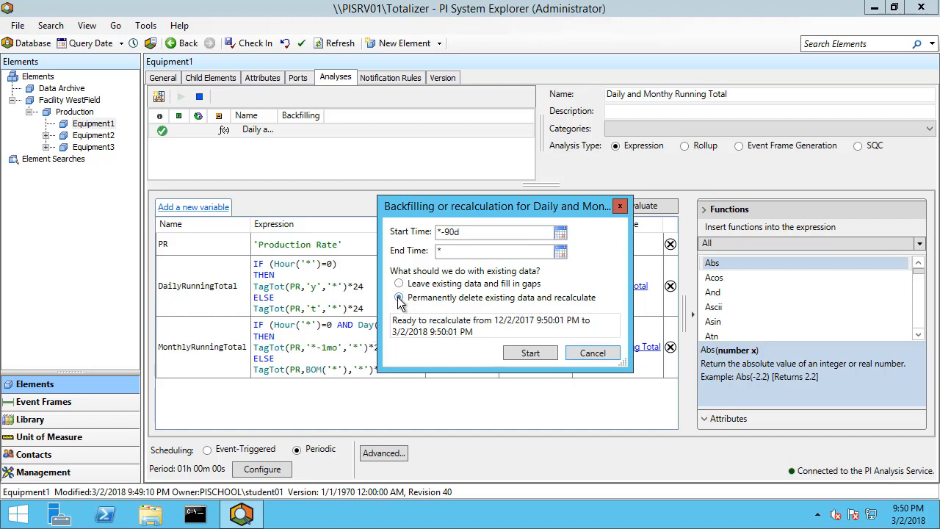
pyautogui.click(536, 353)
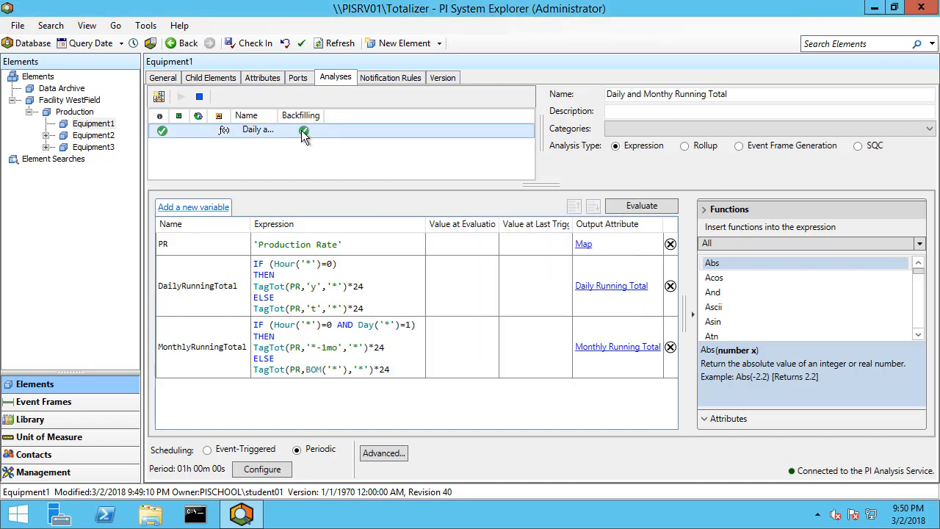
# Check the backfilling status and refresh Equipment1's attribute values
pyautogui.moveTo(304, 132)
pyautogui.click(263, 79)
pyautogui.click(336, 43)
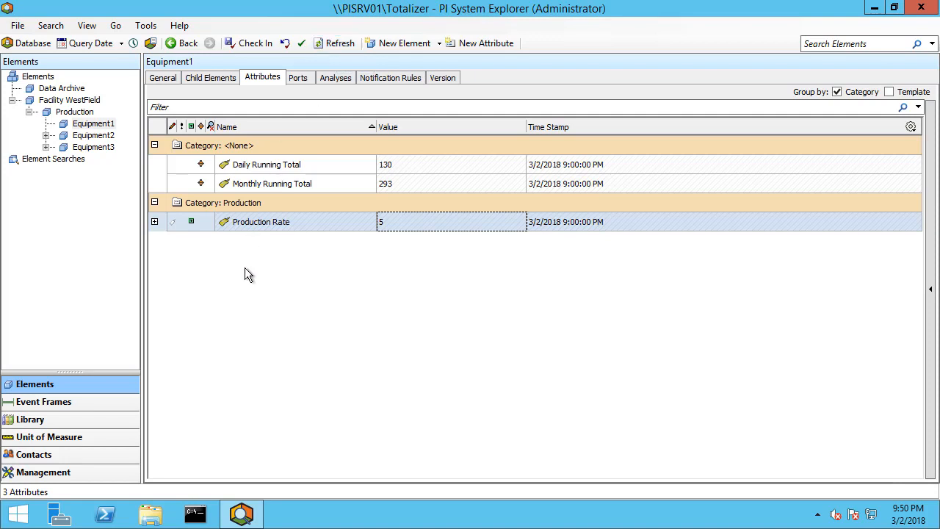
# Examine the trend of the Production Rate attribute over the last 10 days, and close it
pyautogui.click(257, 221)
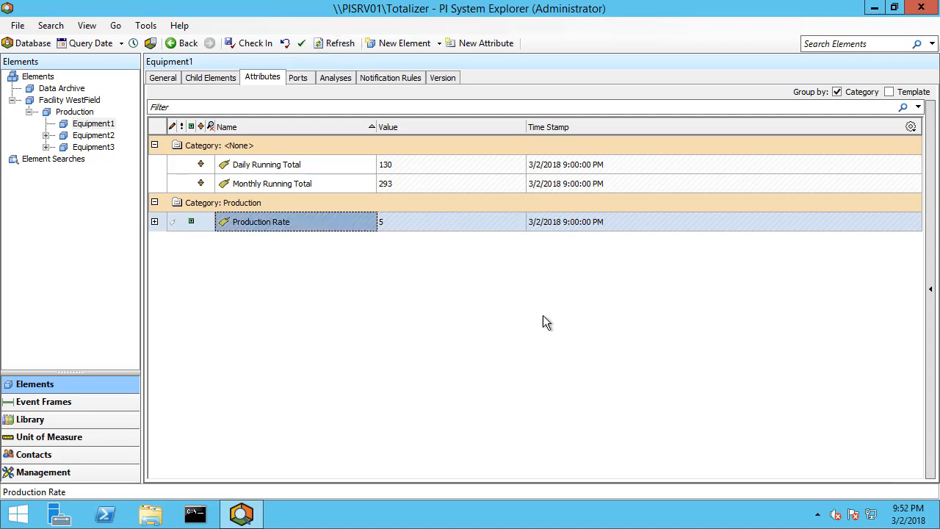
pyautogui.rightClick(264, 223)
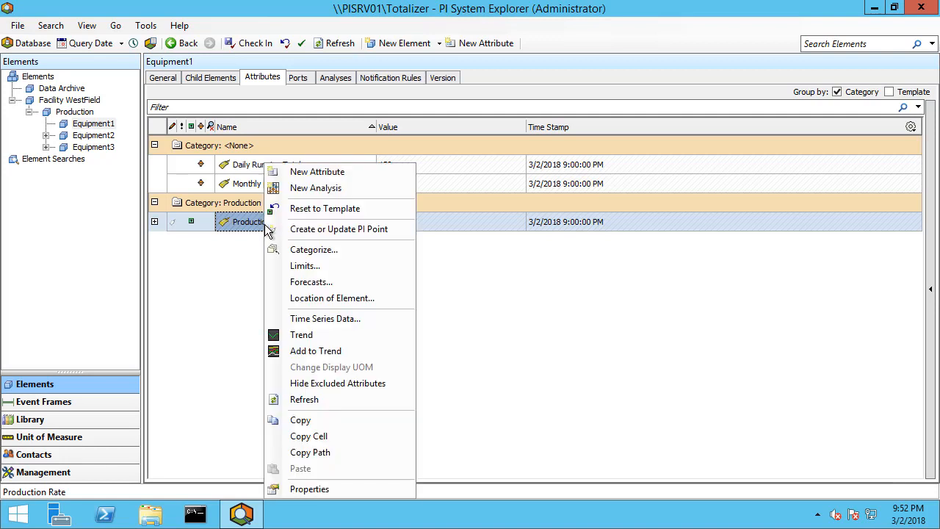
pyautogui.click(303, 335)
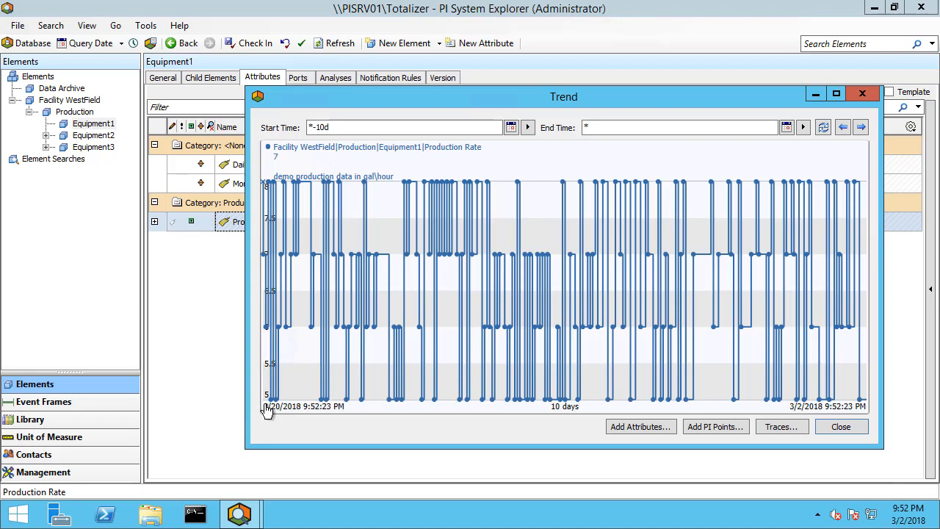
pyautogui.click(853, 431)
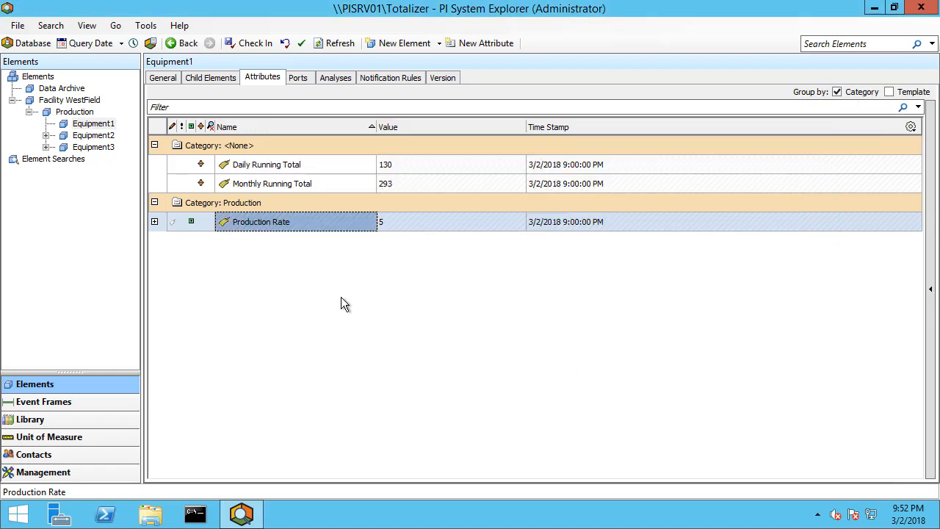
# Examine the trend of the Daily Running Total attribute over the last 10 days, and close it
pyautogui.rightClick(260, 164)
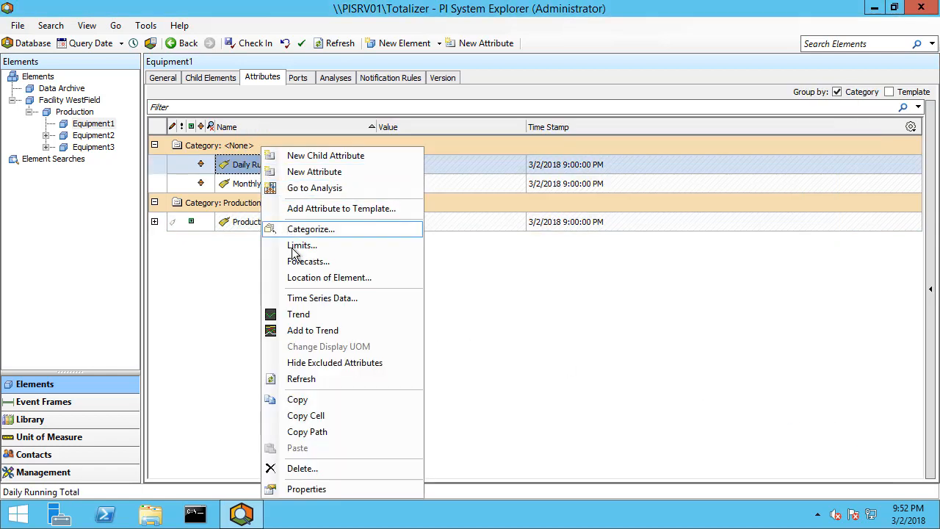
pyautogui.click(297, 314)
pyautogui.moveTo(295, 321); pyautogui.dragTo(265, 363)
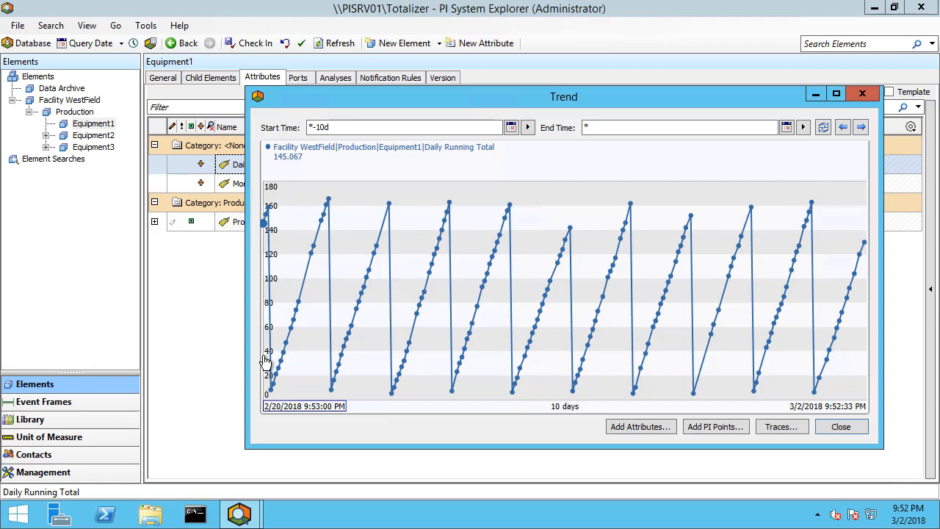
pyautogui.click(836, 426)
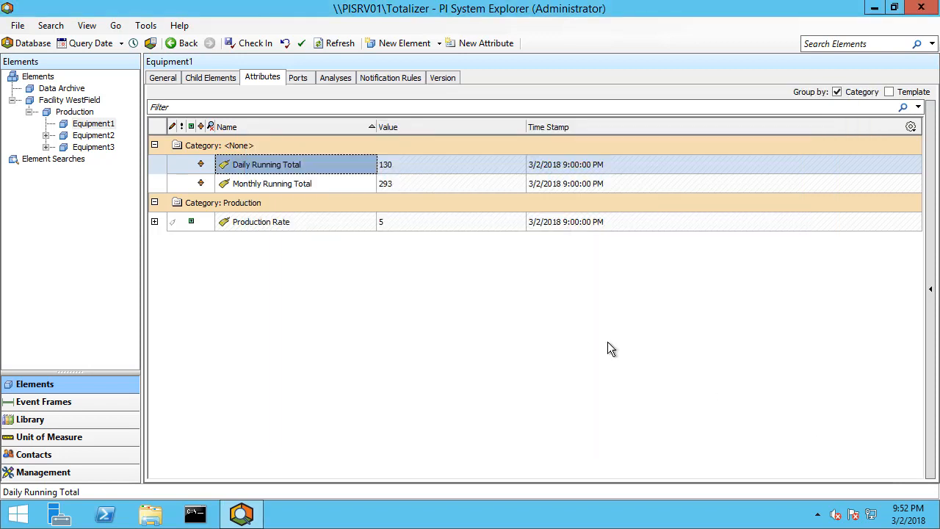
# Examine the archived time series data of Daily Running Total from a start time of *-10d through the latest entries
pyautogui.rightClick(283, 165)
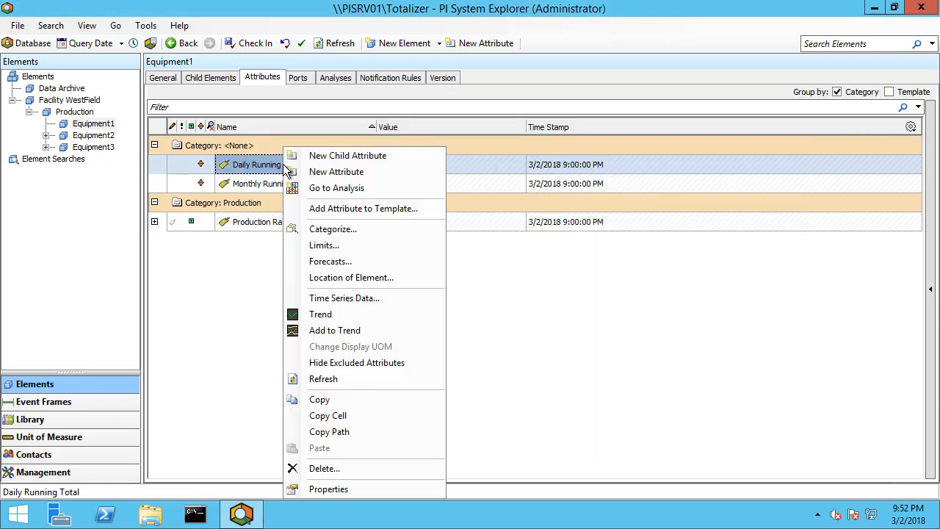
pyautogui.click(328, 299)
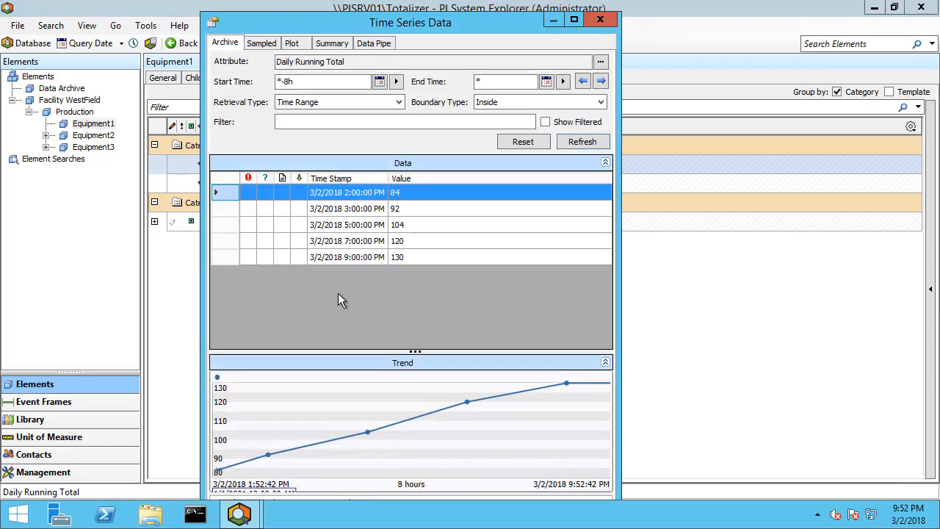
pyautogui.click(311, 83)
pyautogui.press('BackSpace')
pyautogui.press('BackSpace')
pyautogui.write('10d')
pyautogui.press('Return')
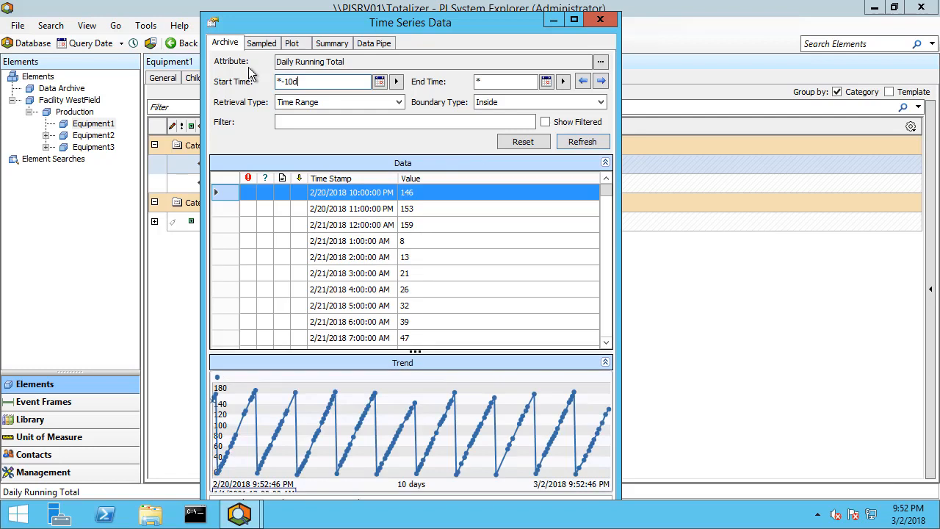
pyautogui.moveTo(603, 196); pyautogui.dragTo(606, 340)
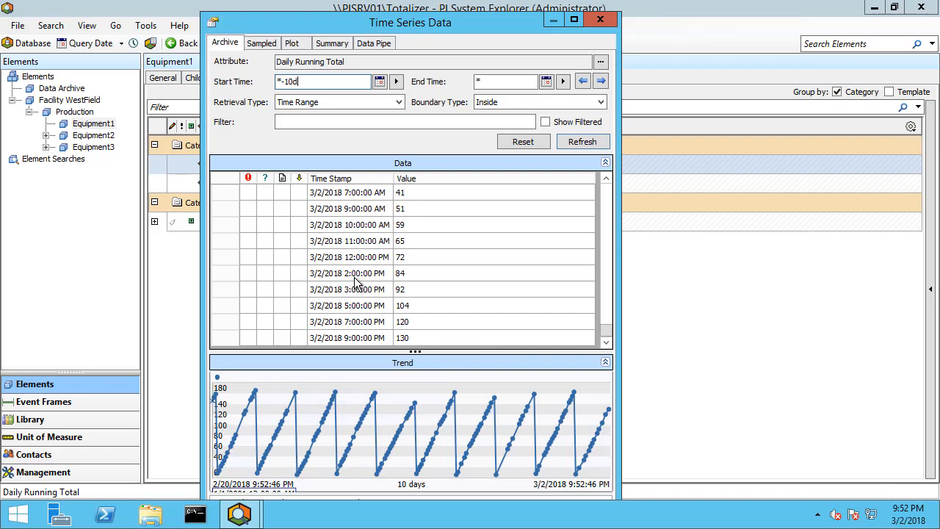
# Examine the archived Daily Running Total entries around midnight at the start of 3/2/2018, and close the time series data
pyautogui.click(604, 179)
pyautogui.click(605, 180)
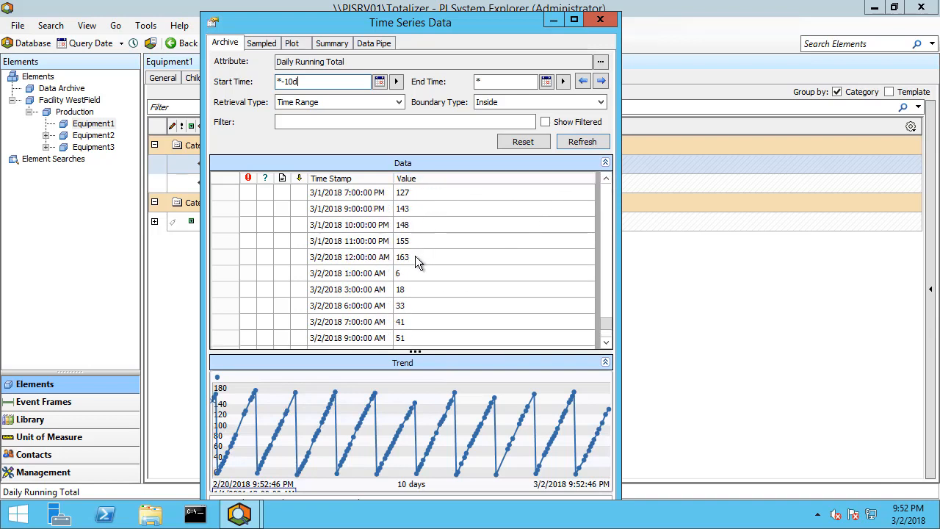
pyautogui.click(414, 257)
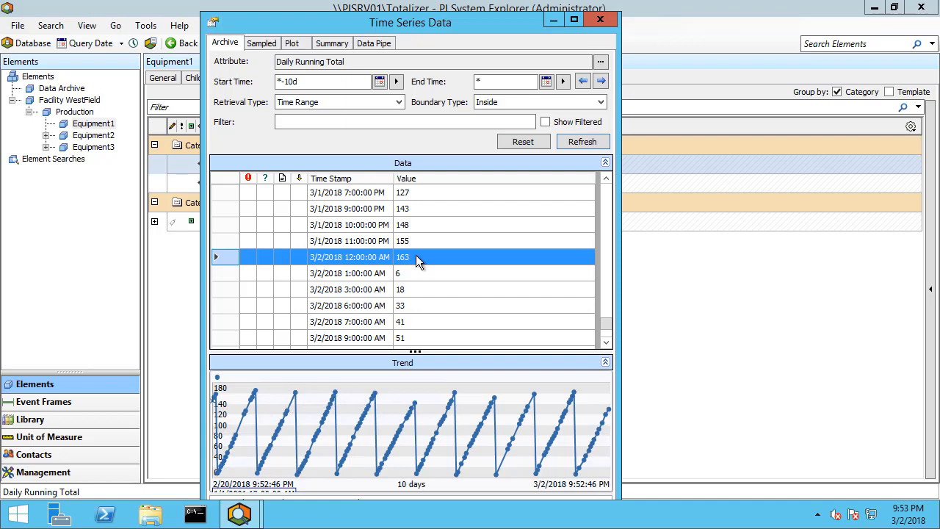
pyautogui.click(377, 273)
pyautogui.click(375, 290)
pyautogui.click(378, 277)
pyautogui.click(371, 290)
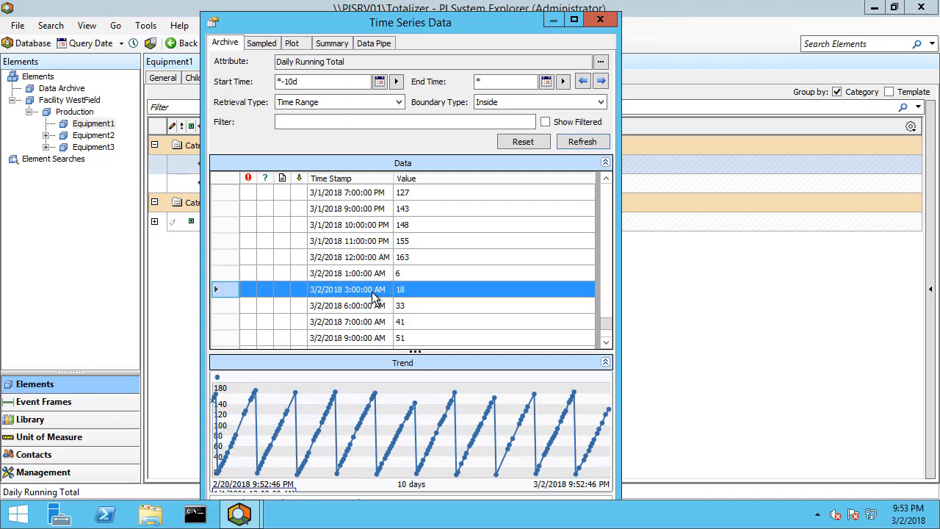
pyautogui.click(370, 274)
pyautogui.click(369, 291)
pyautogui.click(600, 20)
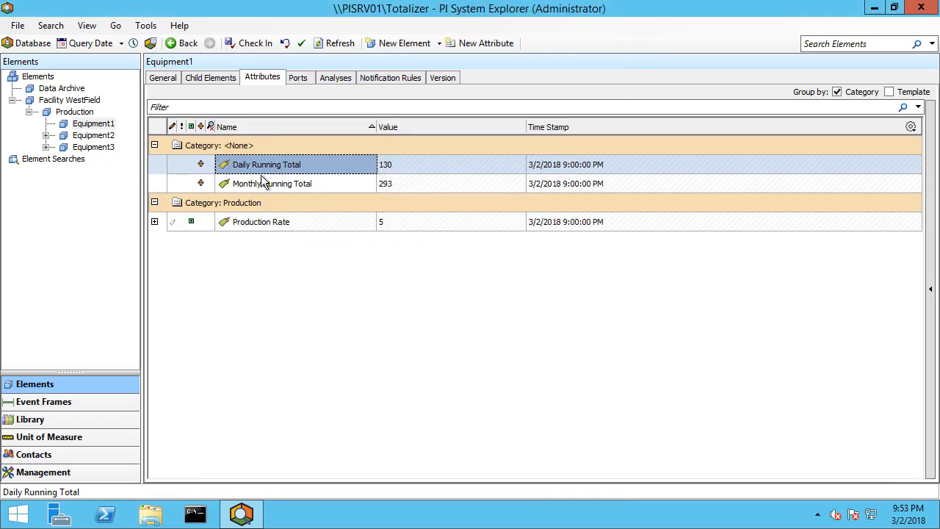
# Examine the compression settings in the PI point properties of the Daily Running Total attribute, and close them without changes
pyautogui.rightClick(266, 164)
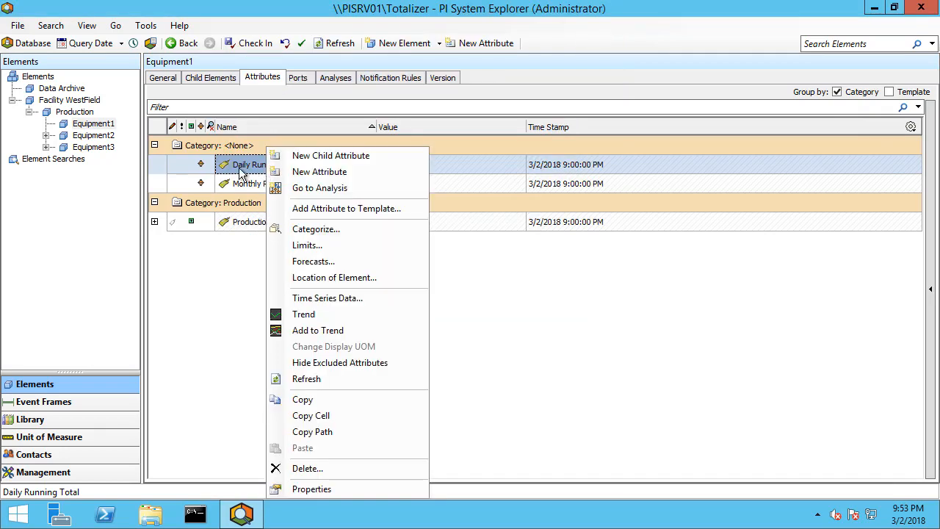
pyautogui.click(930, 288)
pyautogui.click(879, 250)
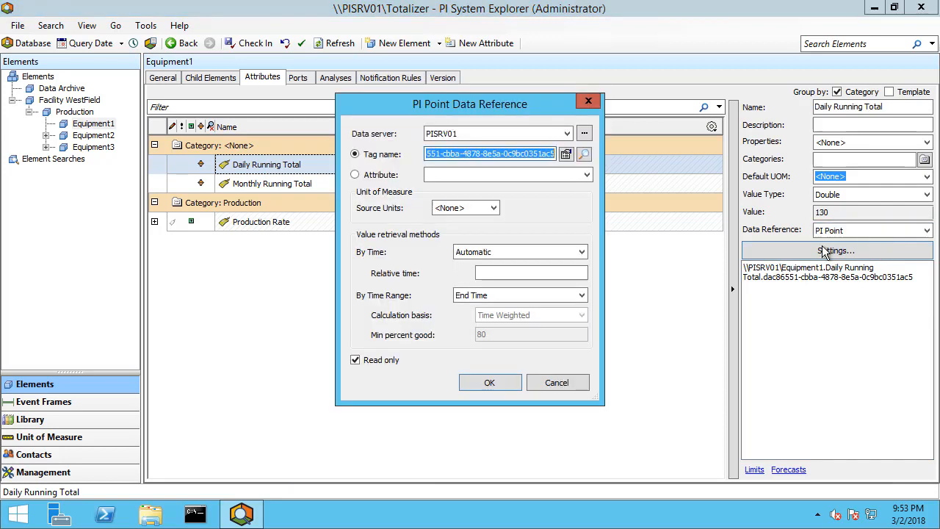
pyautogui.click(567, 154)
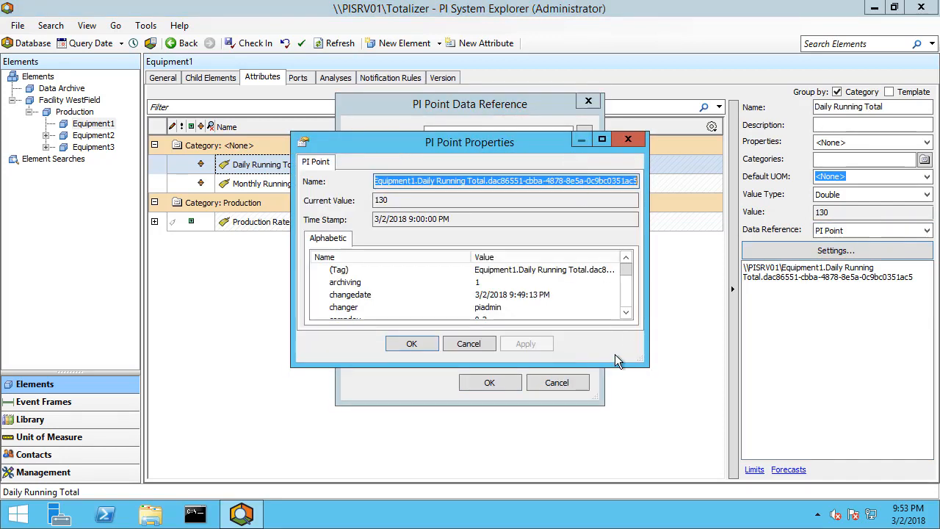
pyautogui.moveTo(599, 447); pyautogui.dragTo(588, 489)
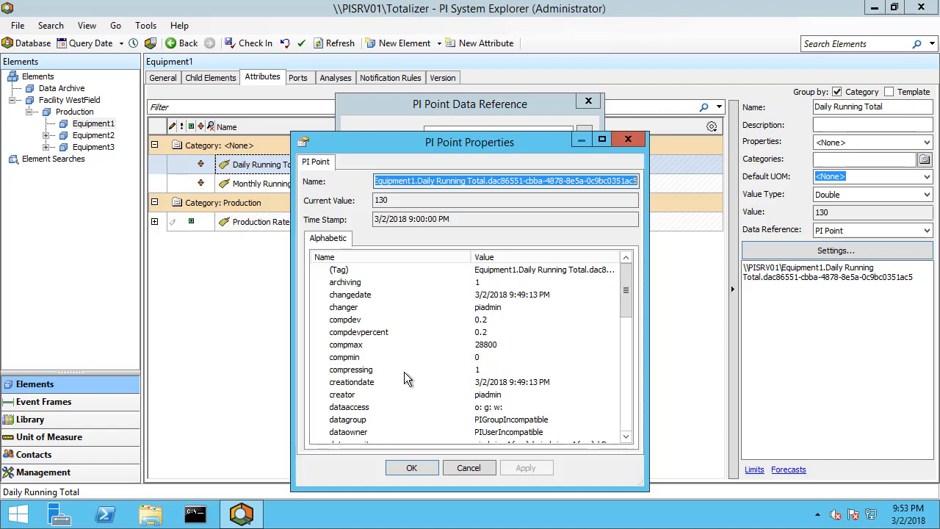
pyautogui.click(361, 370)
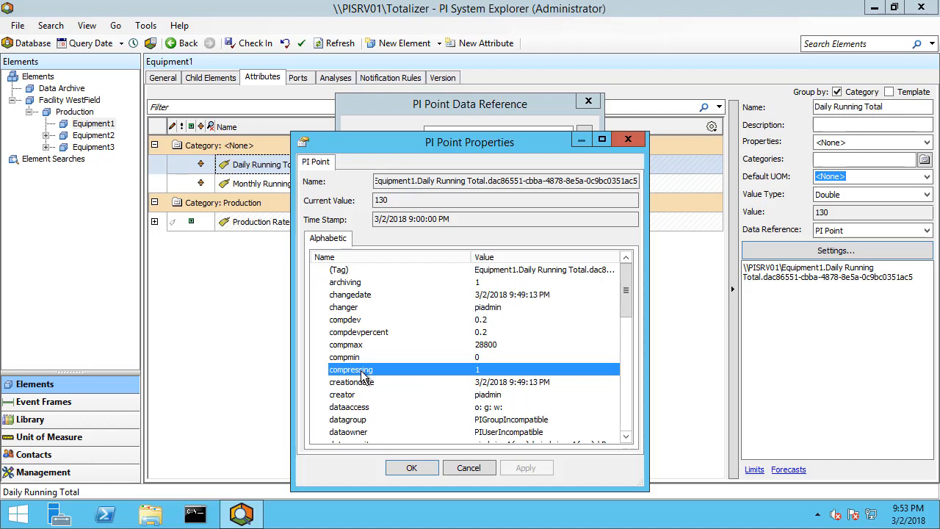
pyautogui.click(462, 468)
pyautogui.click(541, 382)
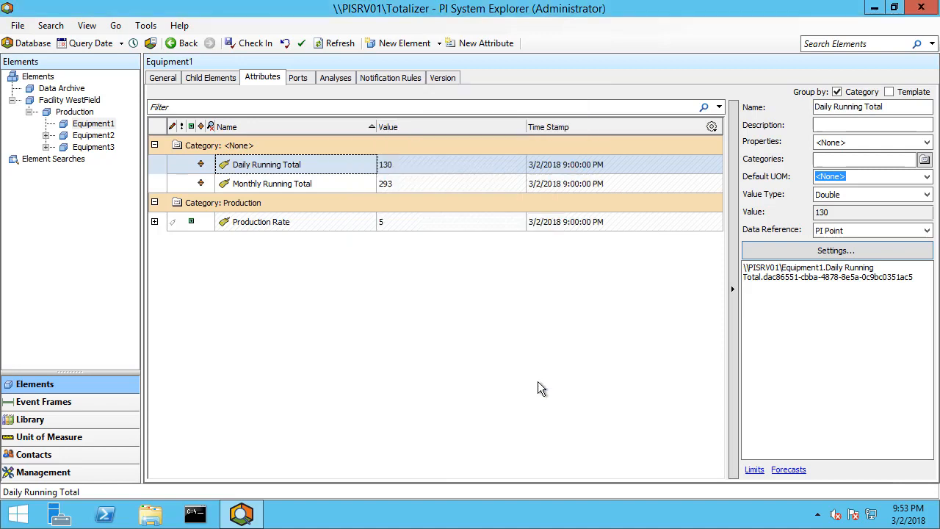
# Examine the trend of the Monthly Running Total attribute from a start time of Jan 1, and close it
pyautogui.click(299, 184)
pyautogui.rightClick(299, 187)
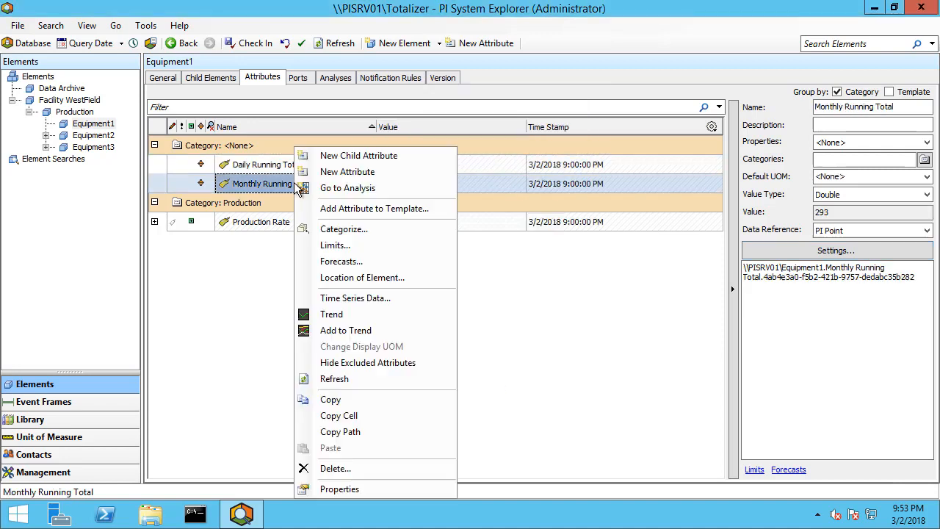
pyautogui.click(328, 314)
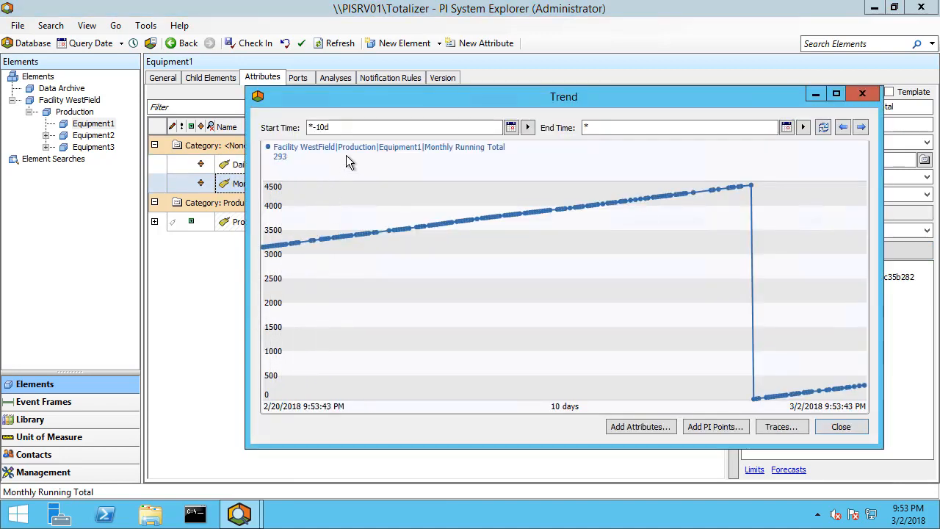
pyautogui.moveTo(360, 127); pyautogui.dragTo(286, 125)
pyautogui.write('Jan1')
pyautogui.press('BackSpace')
pyautogui.write('1')
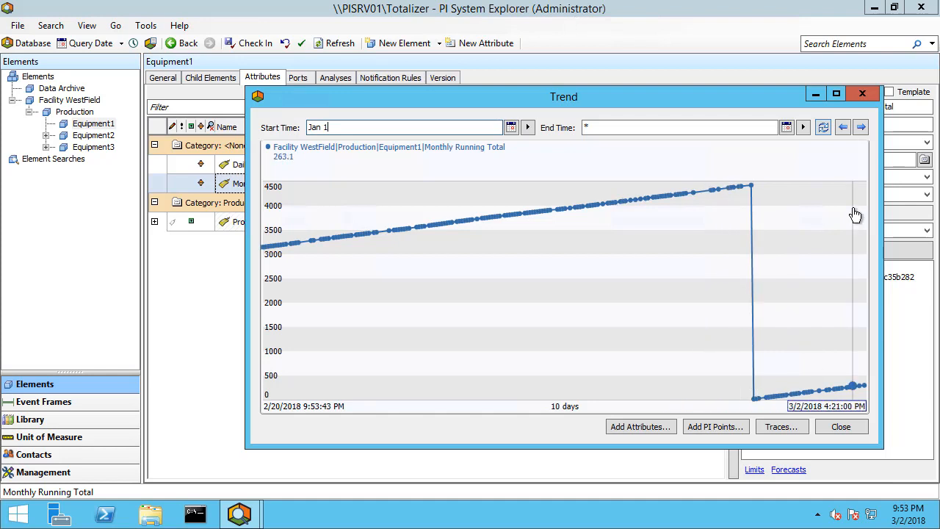
pyautogui.press('Return')
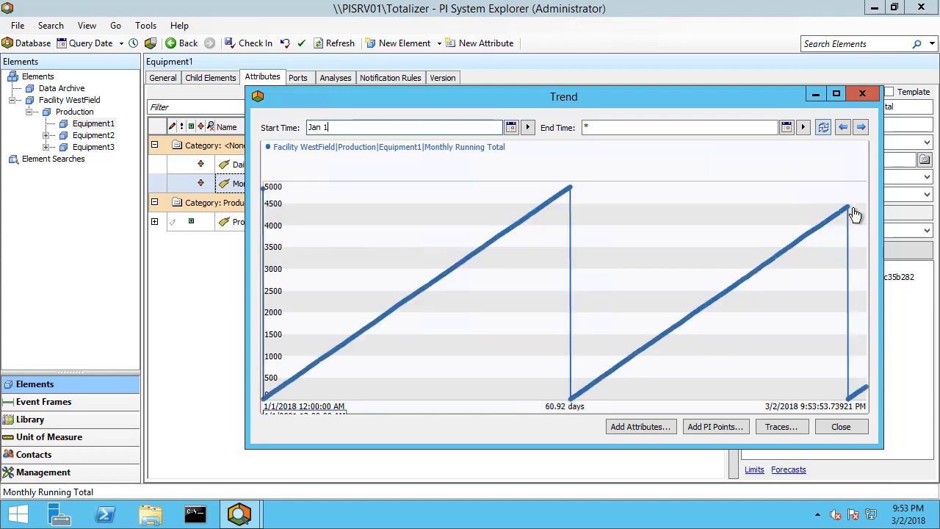
pyautogui.moveTo(569, 193)
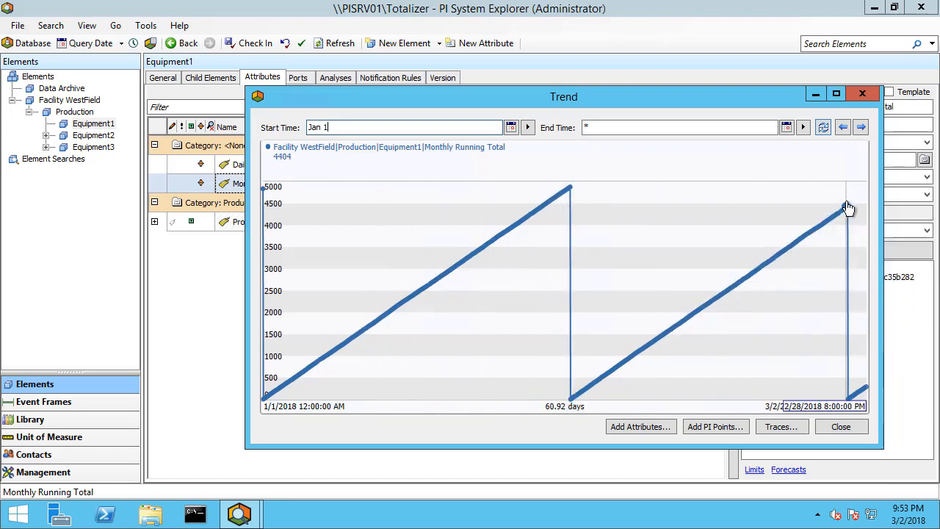
pyautogui.click(840, 425)
# Examine the archived Monthly Running Total data from a start time of *-65d around the January-to-February rollover, and close it
pyautogui.rightClick(267, 187)
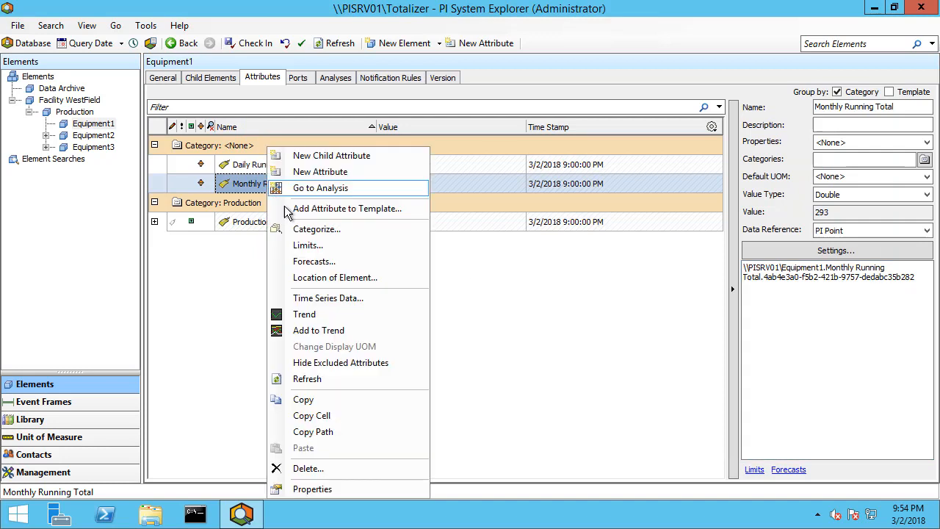
pyautogui.click(319, 298)
pyautogui.moveTo(320, 83); pyautogui.dragTo(231, 71)
pyautogui.write('*')
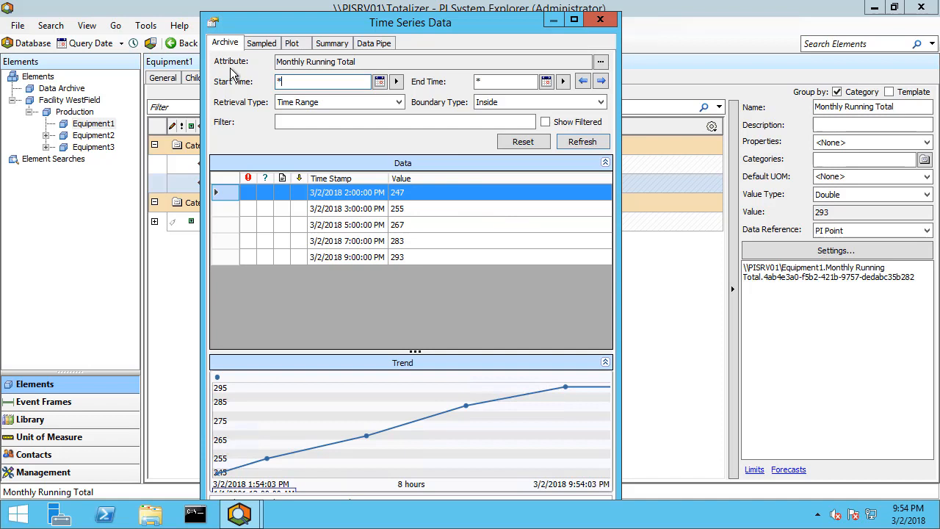
pyautogui.write('-65*')
pyautogui.press('Return')
pyautogui.click(491, 298)
pyautogui.press('BackSpace')
pyautogui.write('d')
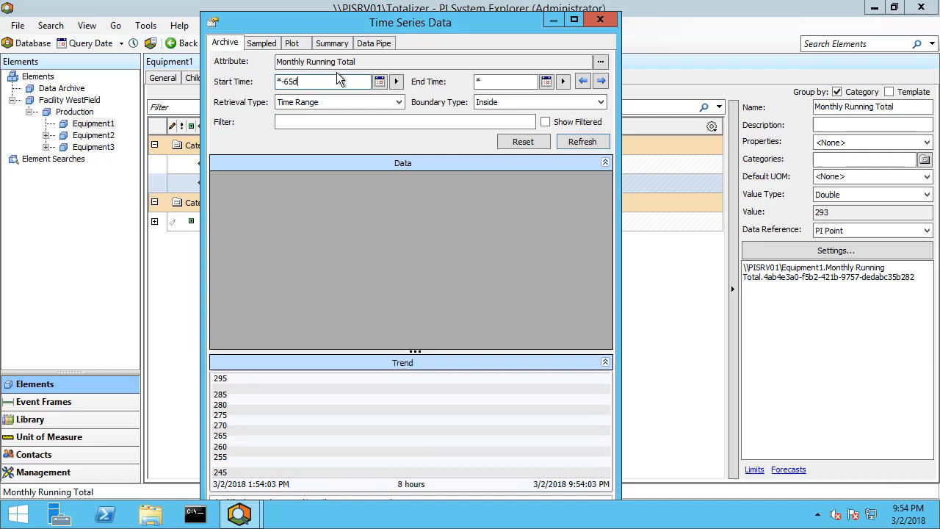
pyautogui.press('Return')
pyautogui.moveTo(603, 197); pyautogui.dragTo(603, 239)
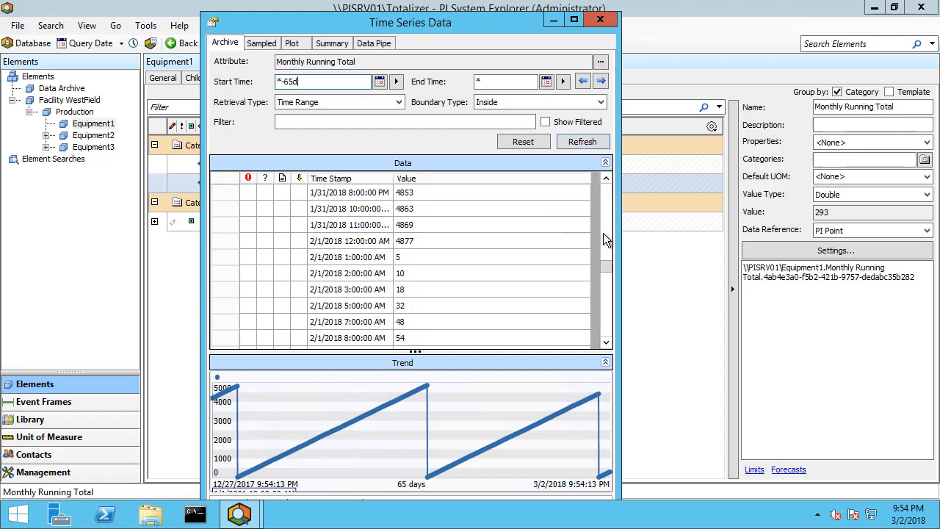
pyautogui.click(419, 225)
pyautogui.click(421, 242)
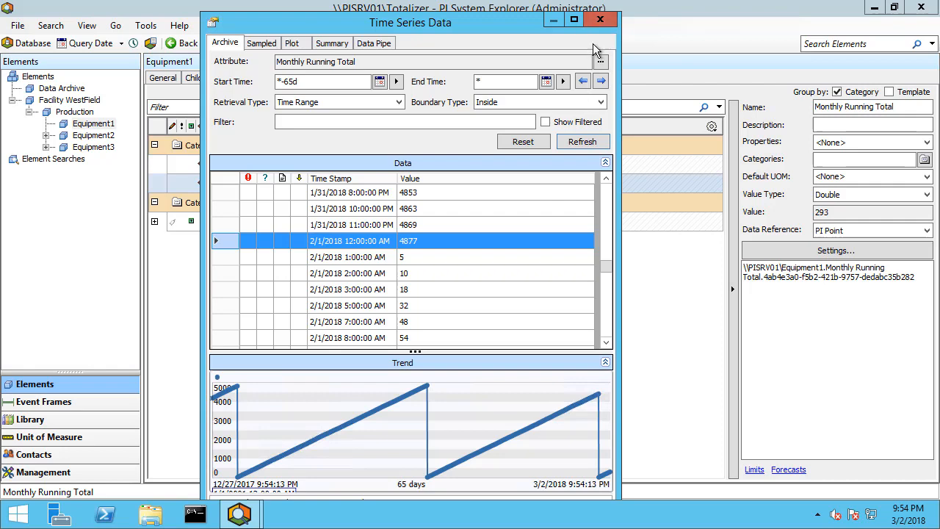
pyautogui.click(599, 19)
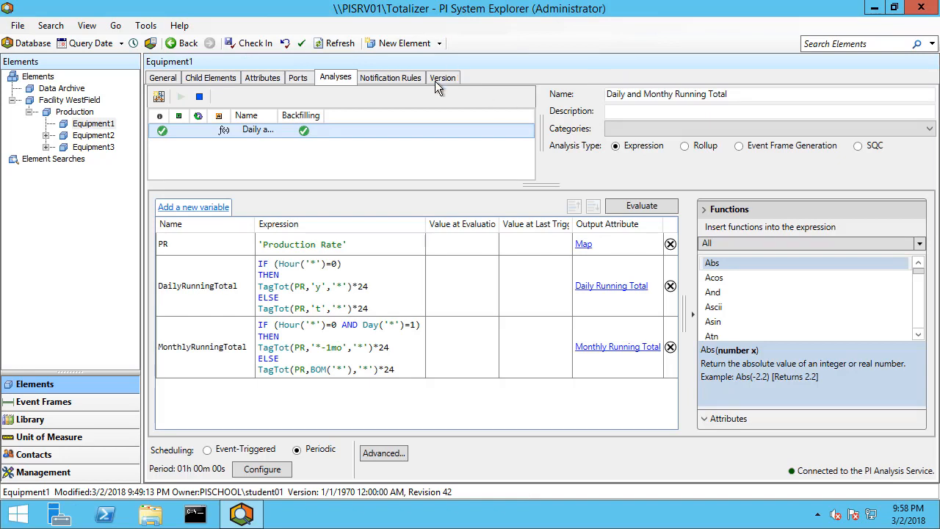
# Create a new expression analysis on Equipment1 named Yearly Running Total
pyautogui.rightClick(329, 153)
pyautogui.click(362, 163)
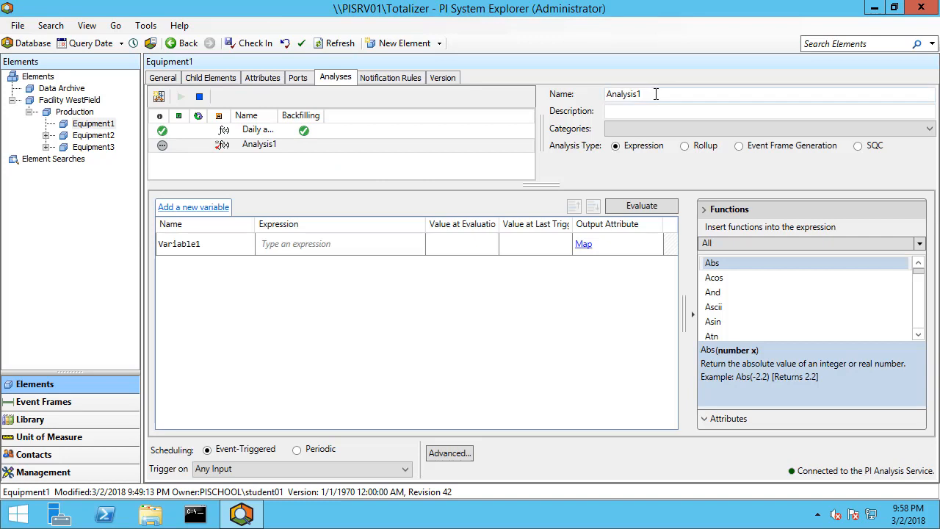
pyautogui.moveTo(663, 93); pyautogui.dragTo(566, 91)
pyautogui.write('Yearly Running Total')
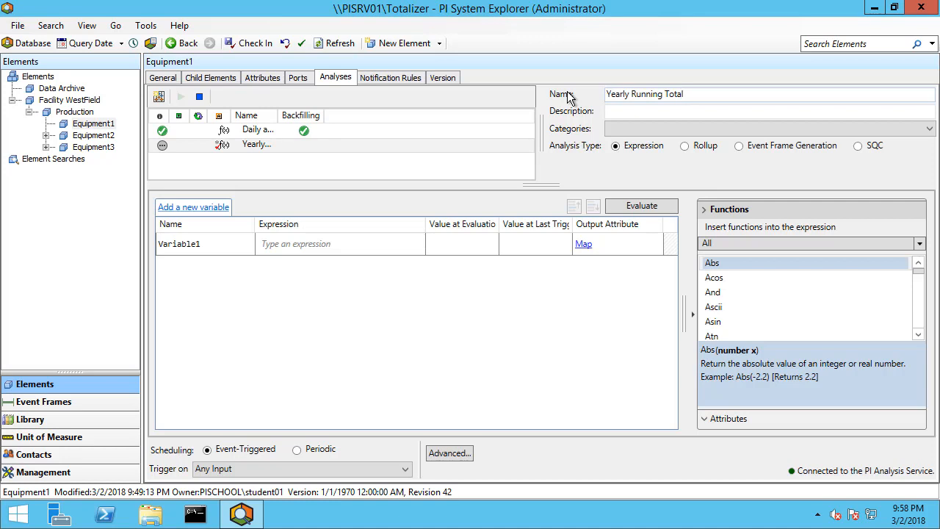
pyautogui.click(296, 168)
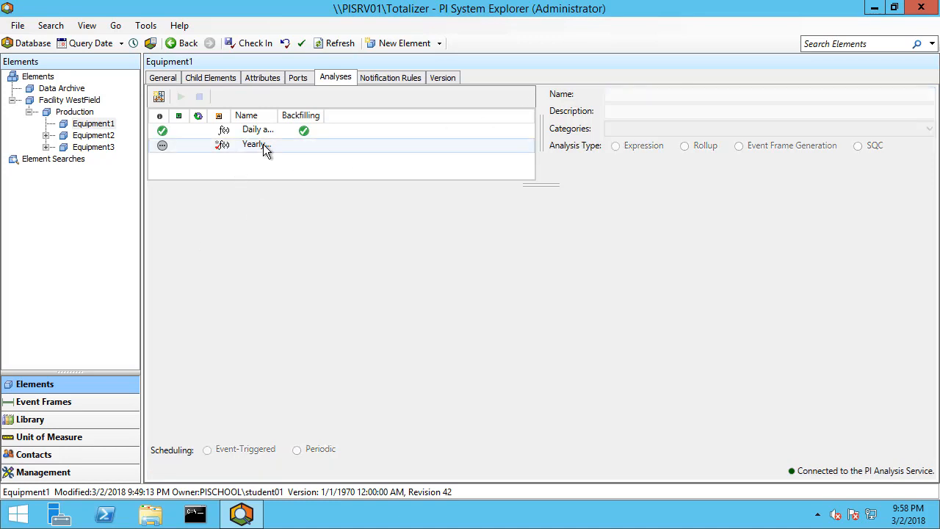
# In the Yearly Running Total analysis, name the first variable PR and set its expression to 'Production Rate'
pyautogui.click(263, 144)
pyautogui.click(204, 243)
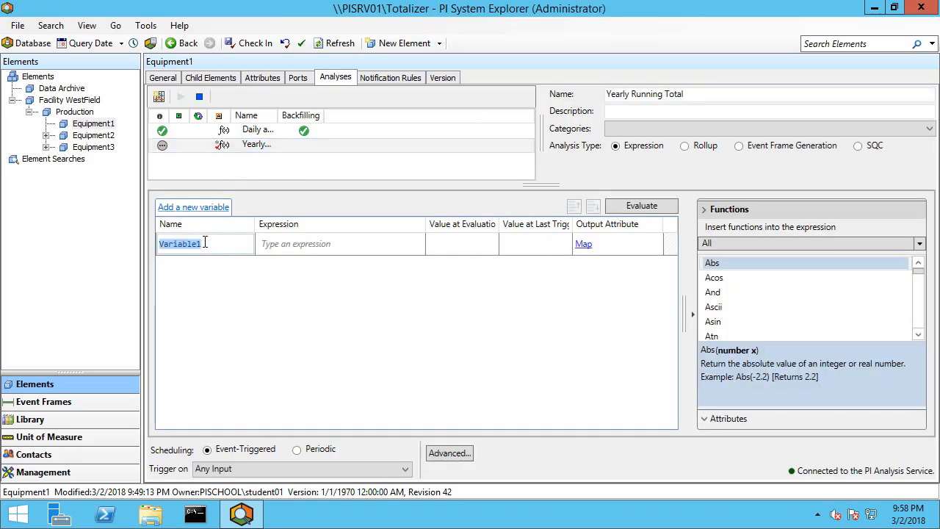
pyautogui.write('PR')
pyautogui.click(307, 240)
pyautogui.write("'Prod")
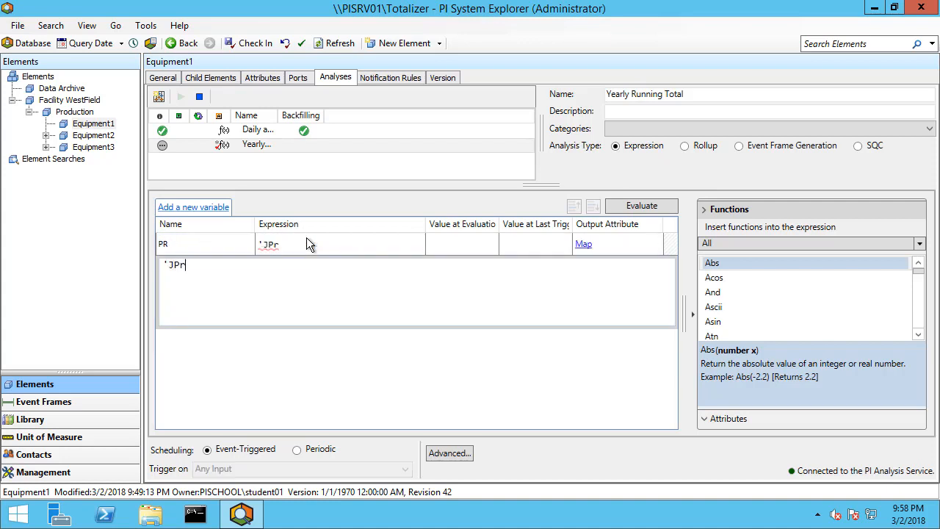
pyautogui.press('BackSpace')
pyautogui.press('BackSpace')
pyautogui.press('BackSpace')
pyautogui.press('BackSpace')
pyautogui.write('Produc')
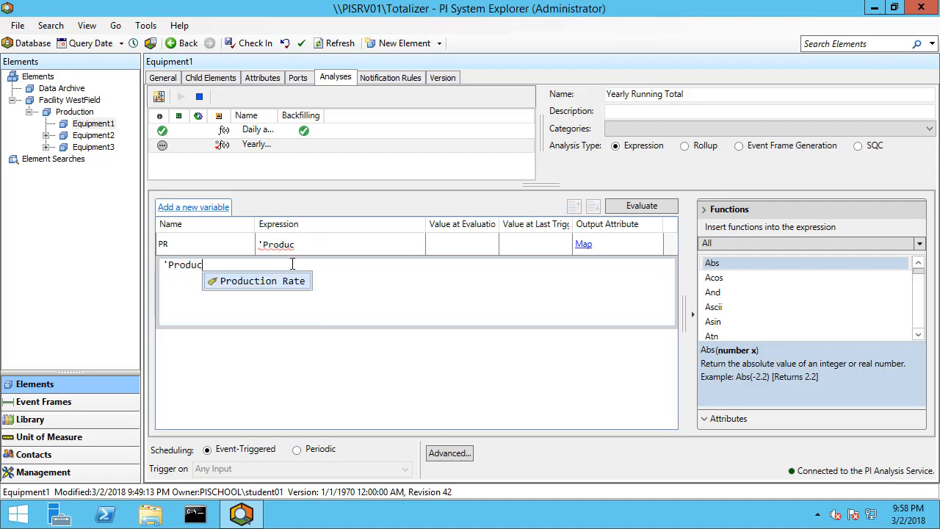
pyautogui.doubleClick(266, 278)
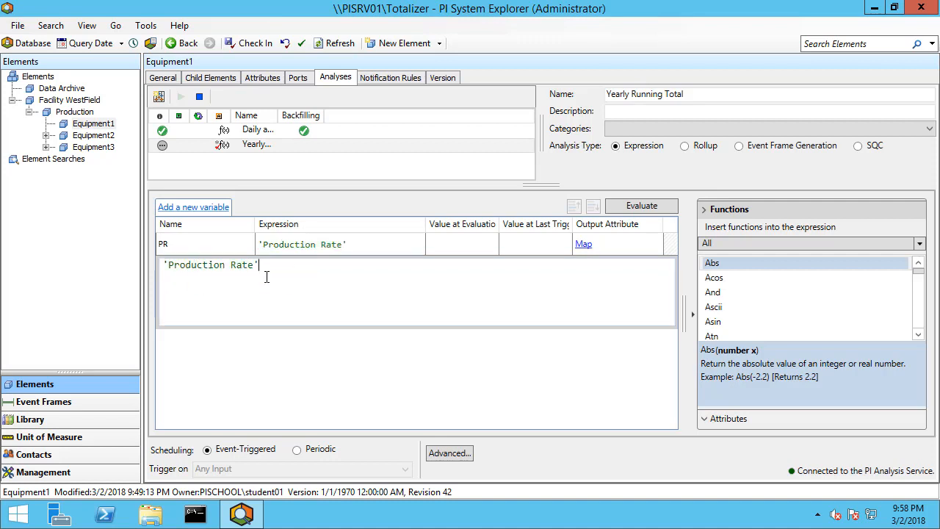
pyautogui.click(307, 373)
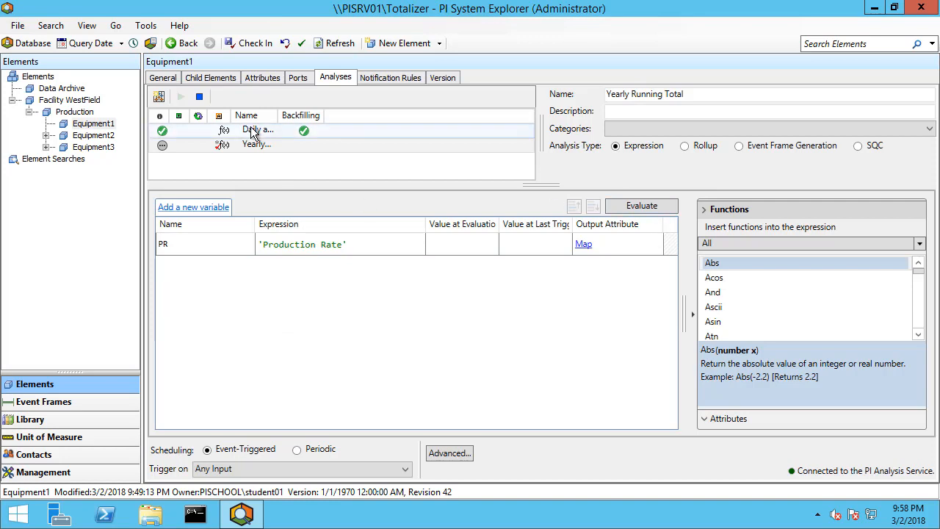
# Name the second variable YearlyRunningTotal and start its expression with an IF () THEN ELSE structure, each part on its own line
pyautogui.click(183, 267)
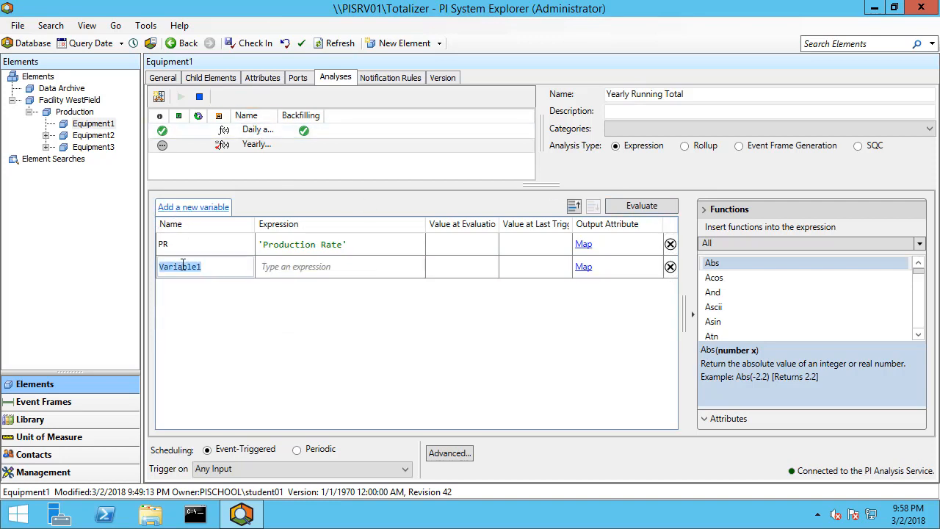
pyautogui.write('YearlyRunningTotal')
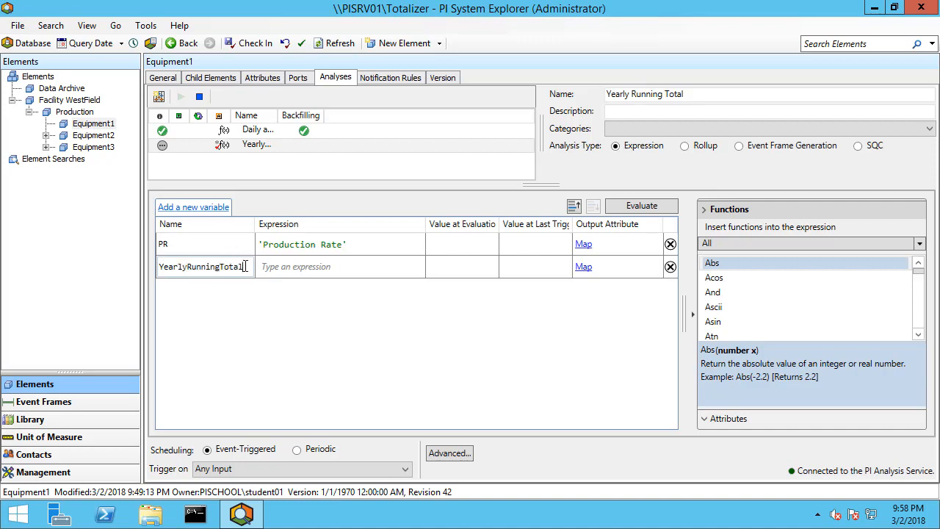
pyautogui.click(276, 275)
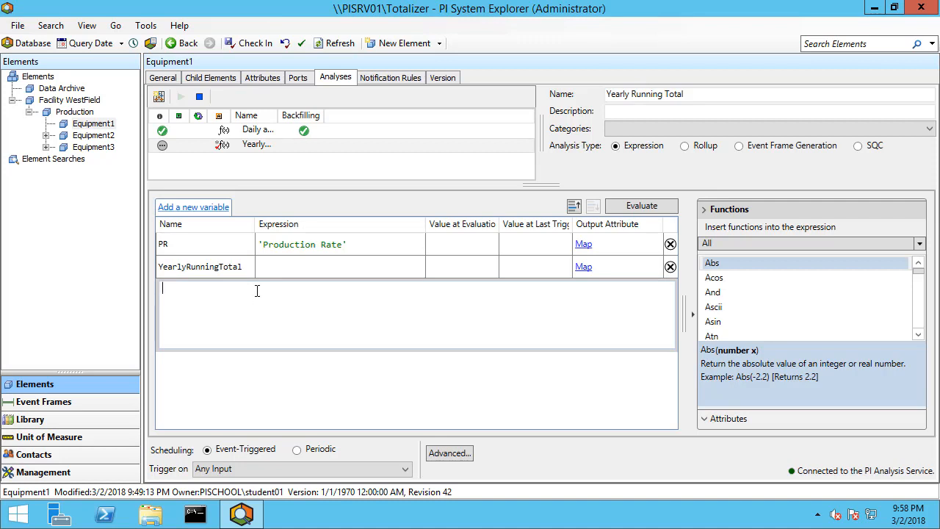
pyautogui.write('IF ()')
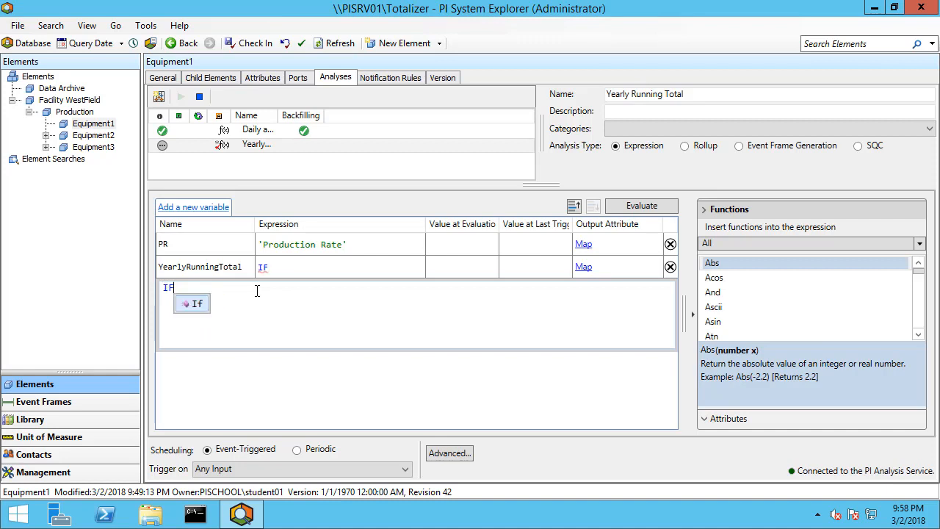
pyautogui.press('Return')
pyautogui.write('THEN')
pyautogui.press('Return')
pyautogui.press('Return')
pyautogui.write('Else(')
pyautogui.press('BackSpace')
pyautogui.press('BackSpace')
pyautogui.press('BackSpace')
pyautogui.press('BackSpace')
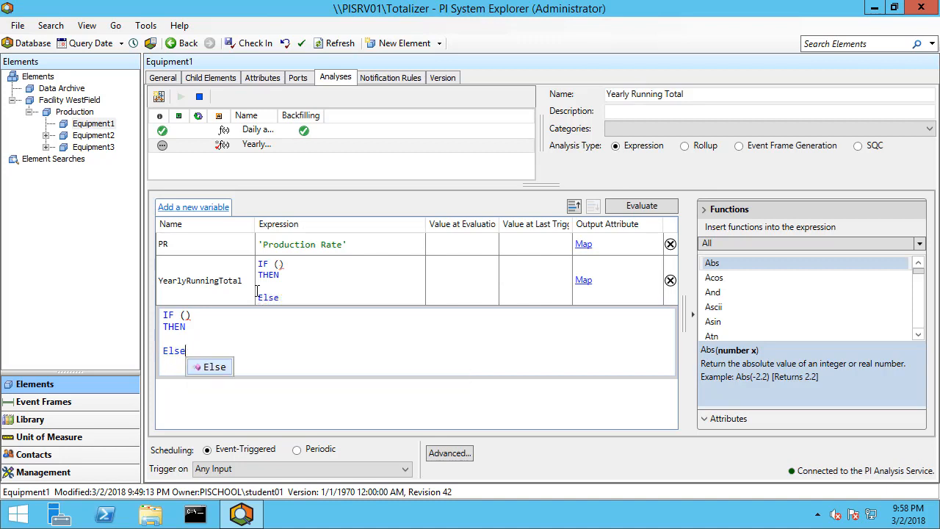
pyautogui.write('LSE')
pyautogui.press('Return')
# Fill the ELSE branch of YearlyRunningTotal with TagTot(PR,BOM('Jan'),'*')*24
pyautogui.write('Ta')
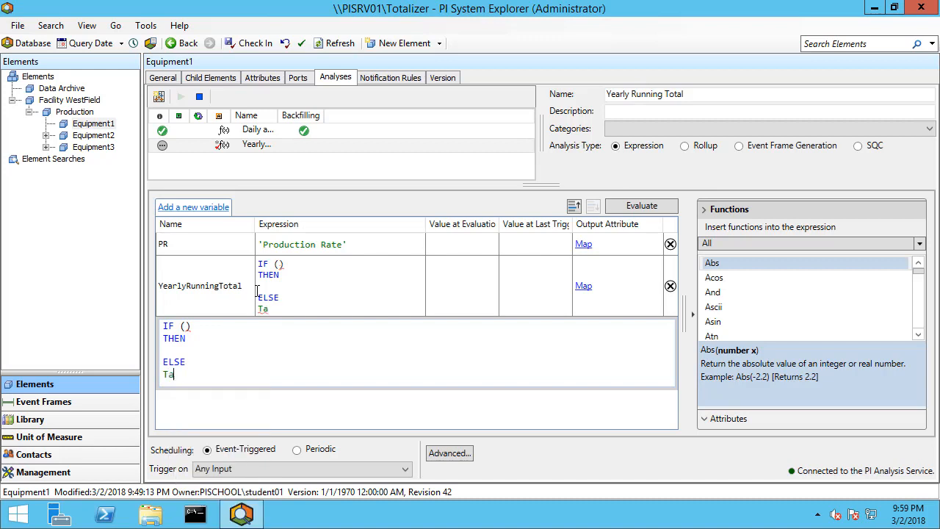
pyautogui.write('gTot(')
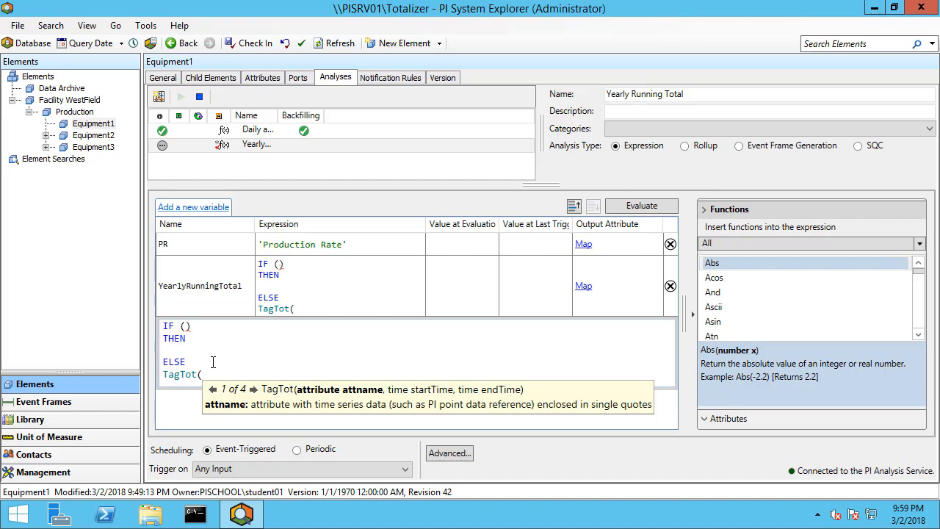
pyautogui.write('PR')
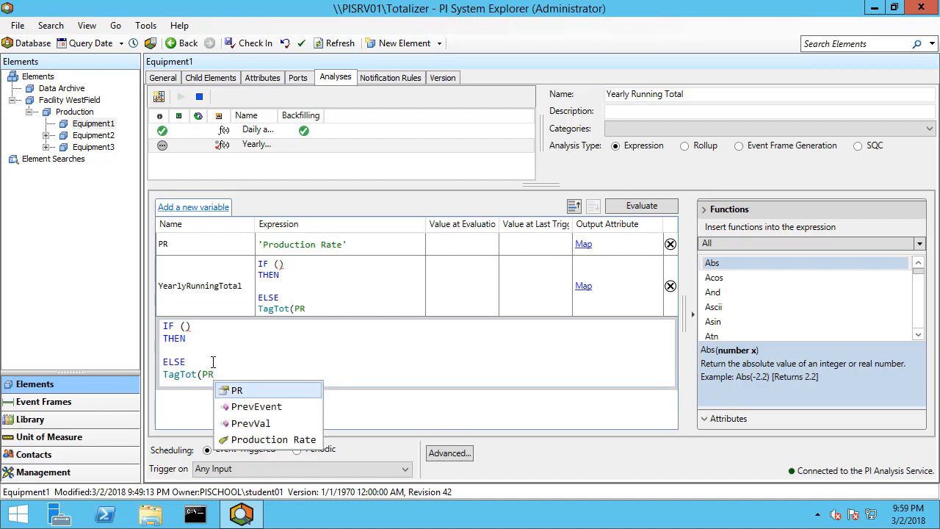
pyautogui.write(',')
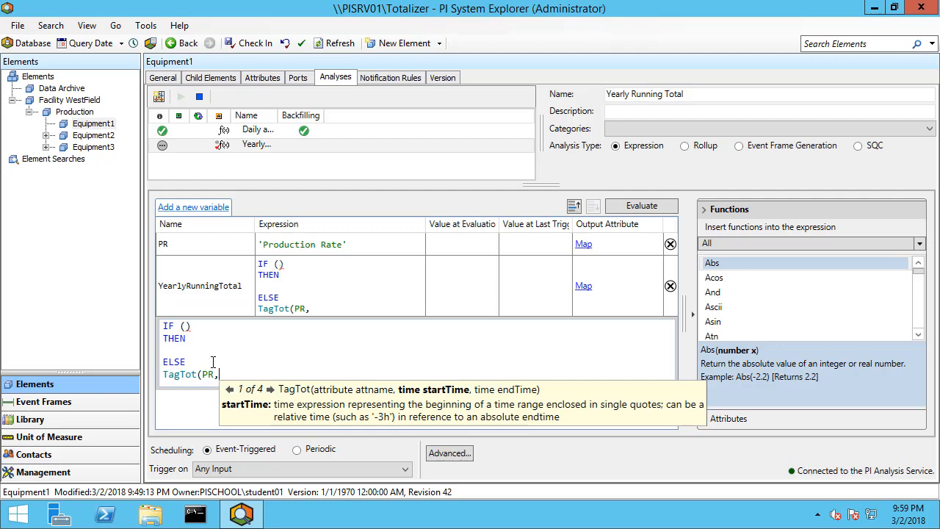
pyautogui.write("'")
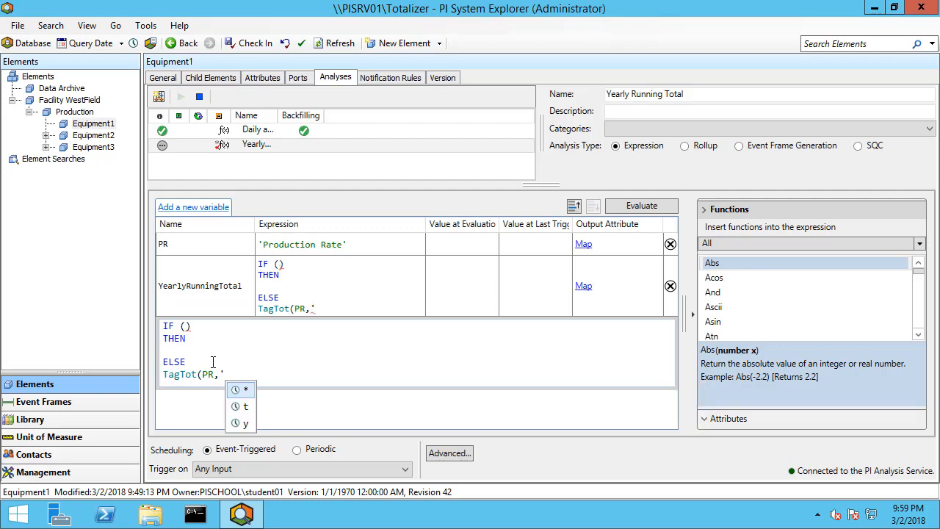
pyautogui.write("Jan'")
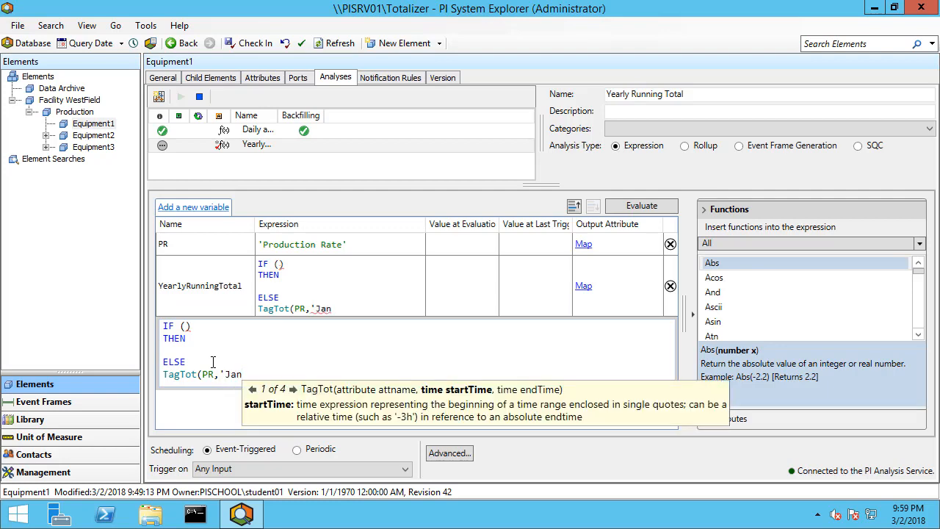
pyautogui.press('Left')
pyautogui.press('Left')
pyautogui.press('Left')
pyautogui.press('Left')
pyautogui.press('Left')
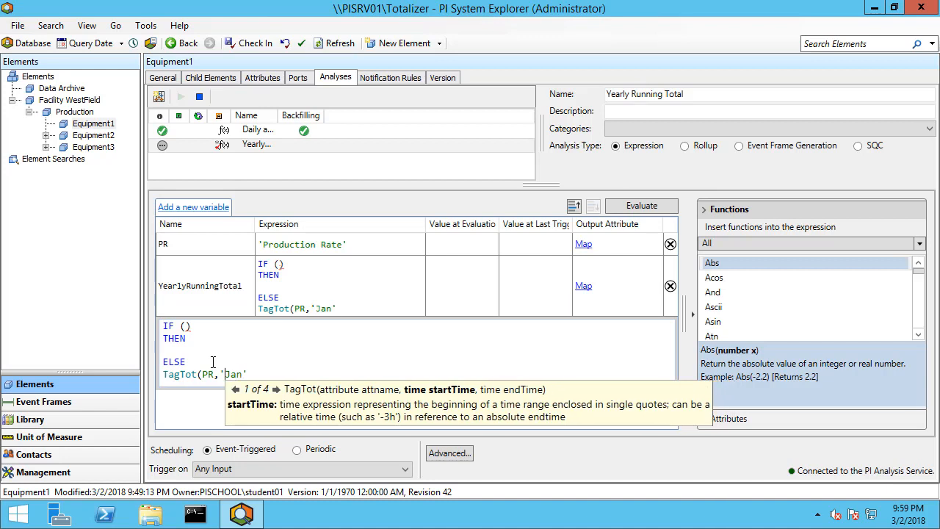
pyautogui.write('BOM(')
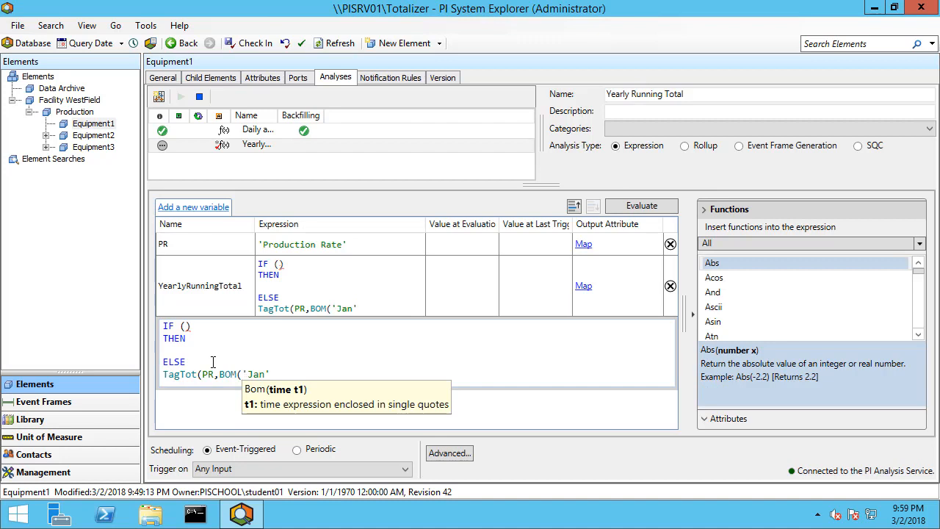
pyautogui.press('Right')
pyautogui.press('Right')
pyautogui.press('Right')
pyautogui.press('Right')
pyautogui.press('Right')
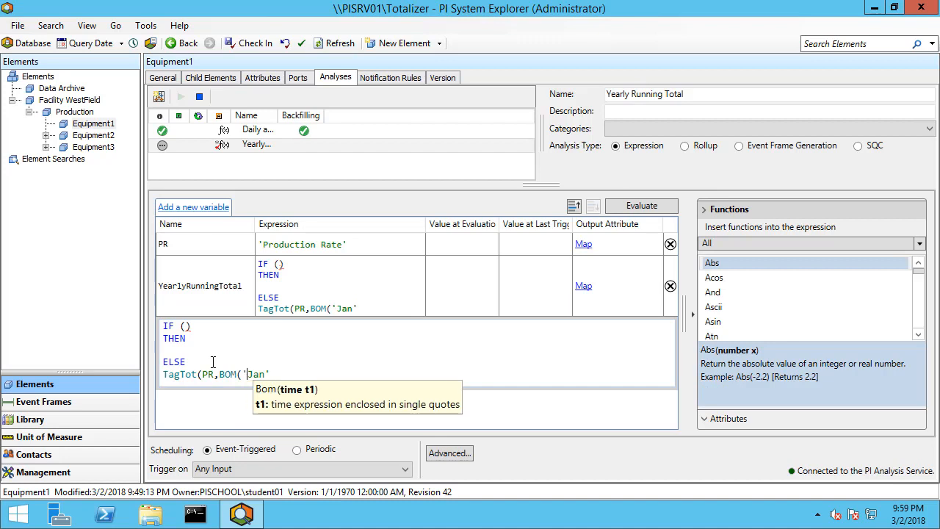
pyautogui.write("),'")
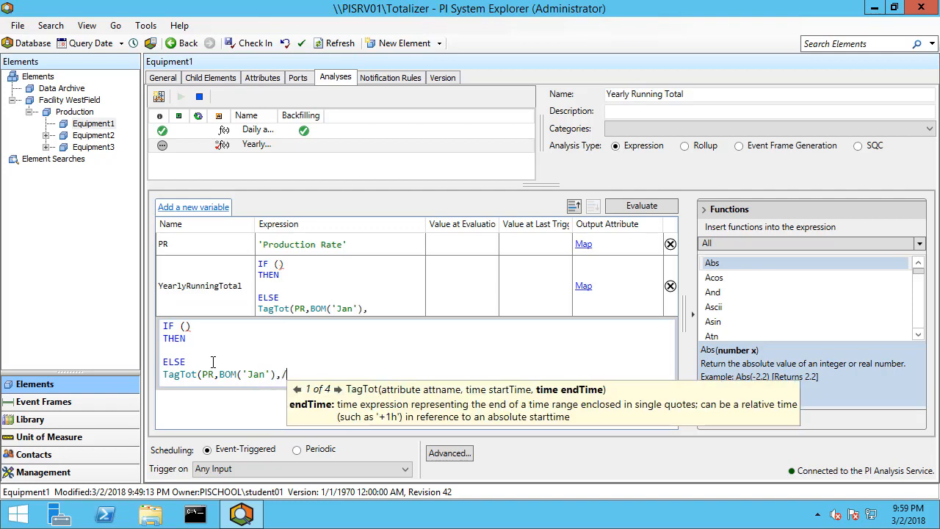
pyautogui.write("*'")
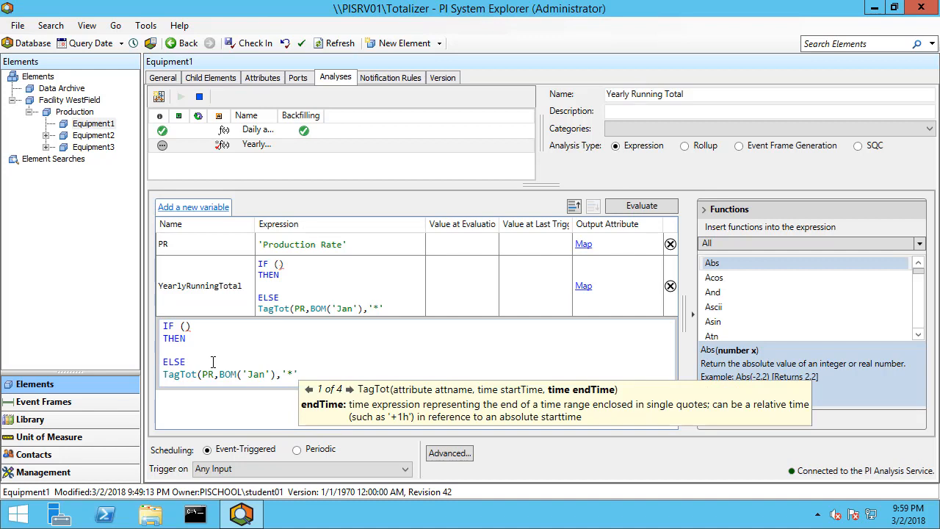
pyautogui.write(')*24')
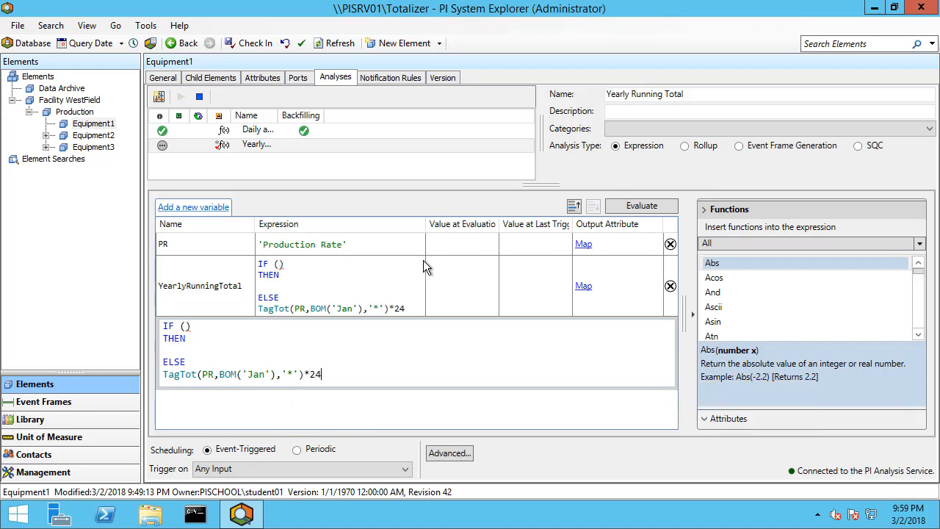
# Copy the TagTot line from the ELSE branch into the empty line of the THEN branch
pyautogui.moveTo(323, 375); pyautogui.dragTo(166, 377)
pyautogui.hotkey('ctrl', 'c')
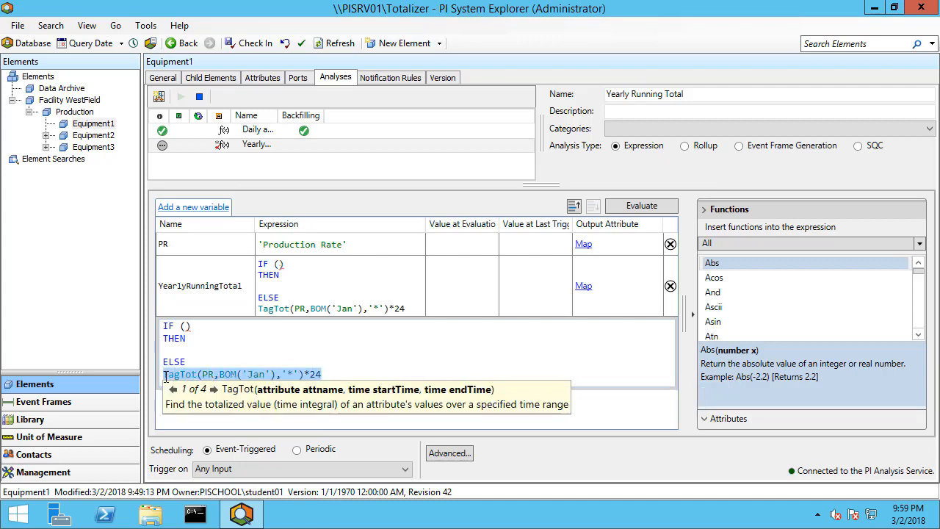
pyautogui.click(188, 350)
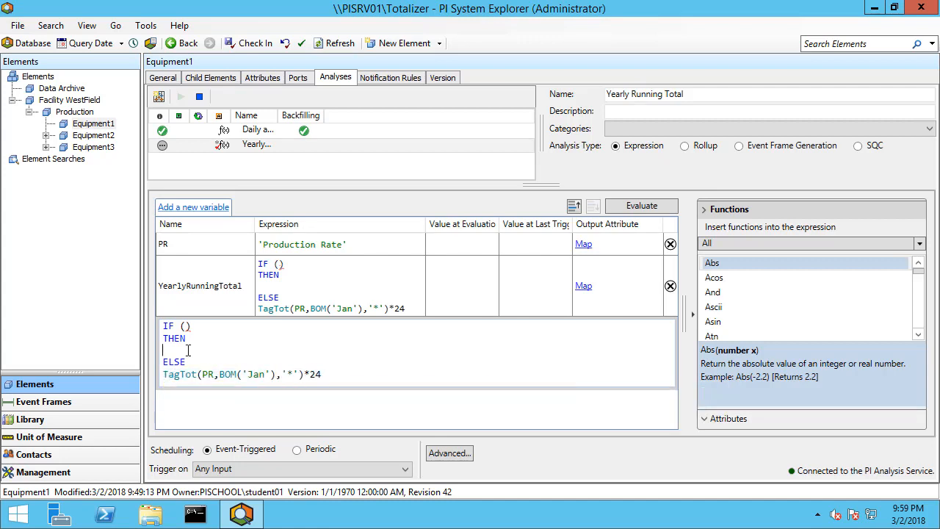
pyautogui.hotkey('ctrl', 'v')
# Replace the start time BOM('Jan') in the THEN branch's TagTot call with '*-1y'
pyautogui.click(271, 350)
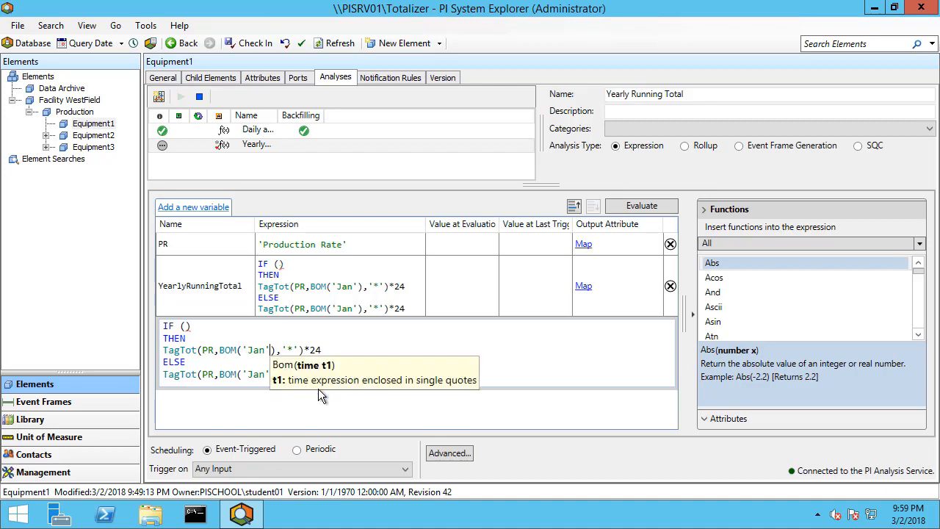
pyautogui.press('Right')
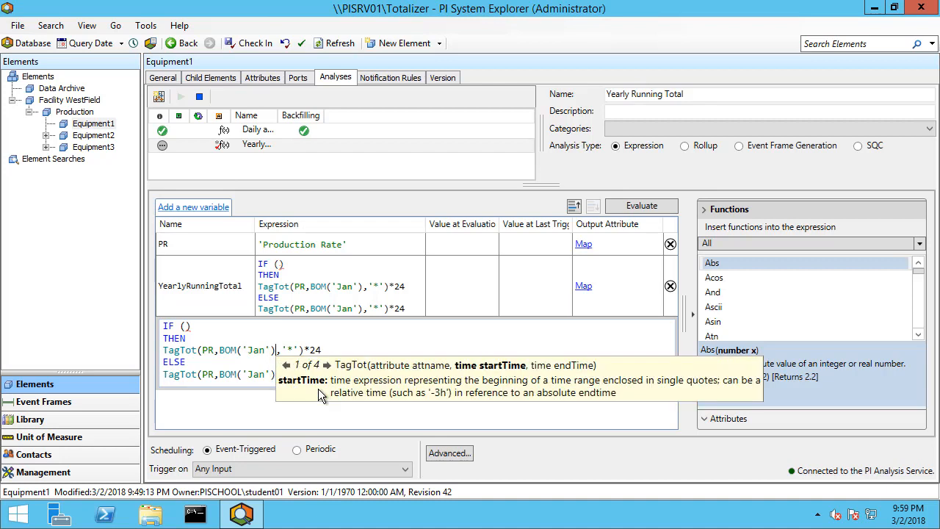
pyautogui.press('BackSpace')
pyautogui.press('BackSpace')
pyautogui.press('BackSpace')
pyautogui.press('BackSpace')
pyautogui.press('BackSpace')
pyautogui.press('BackSpace')
pyautogui.press('BackSpace')
pyautogui.press('BackSpace')
pyautogui.press('BackSpace')
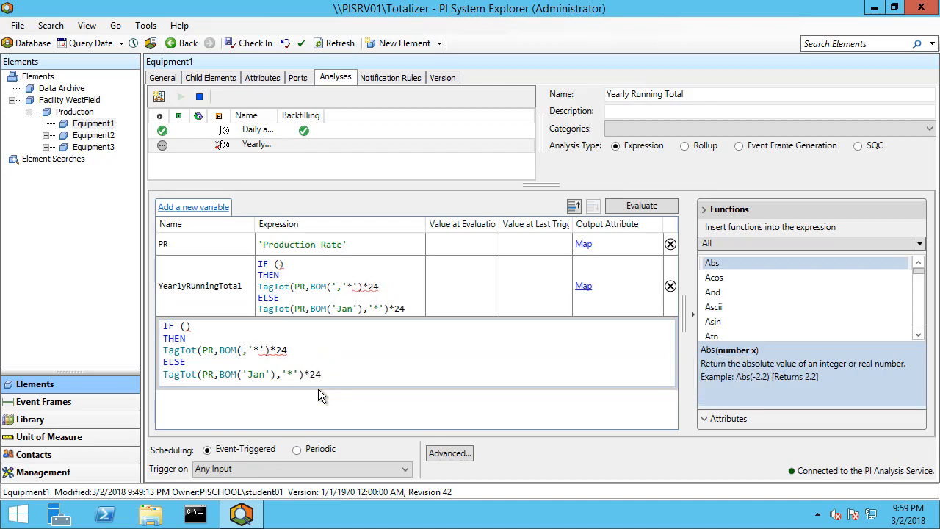
pyautogui.press('BackSpace')
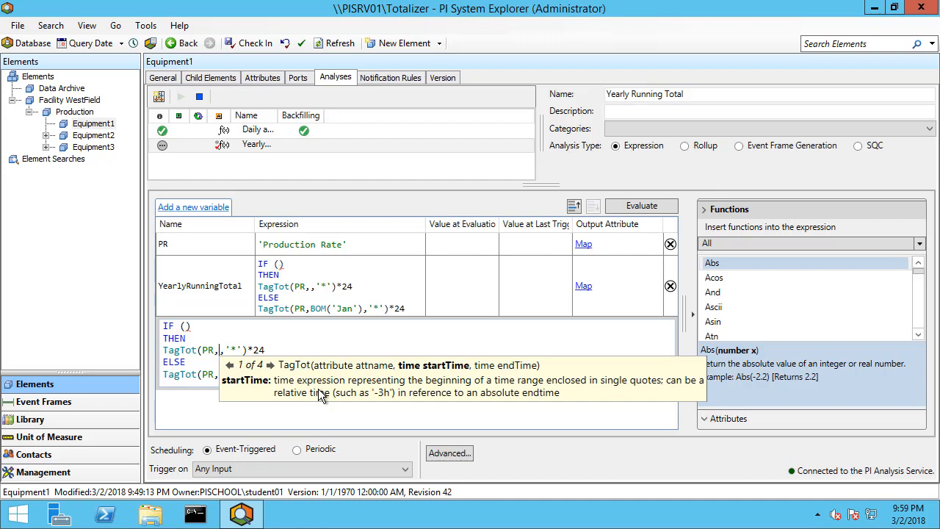
pyautogui.write("'1-")
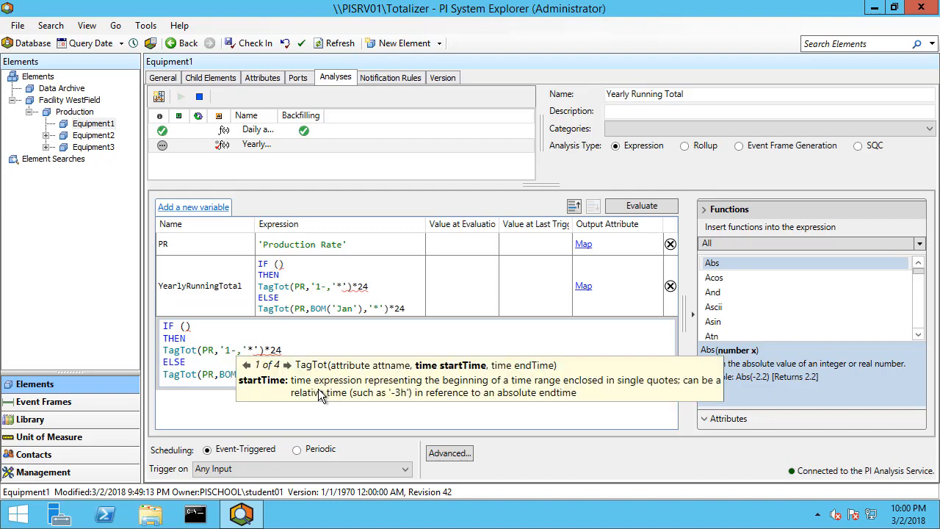
pyautogui.press('BackSpace')
pyautogui.press('BackSpace')
pyautogui.write('*-1')
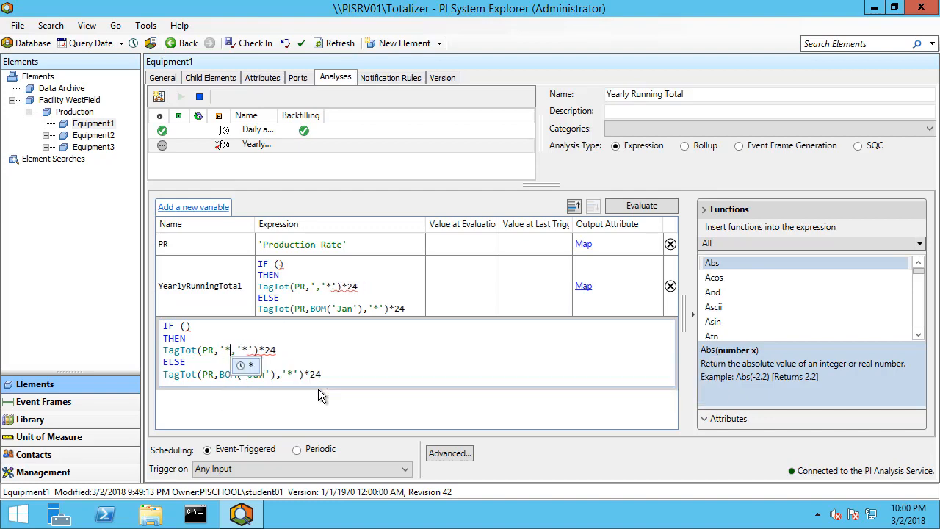
pyautogui.write("y'")
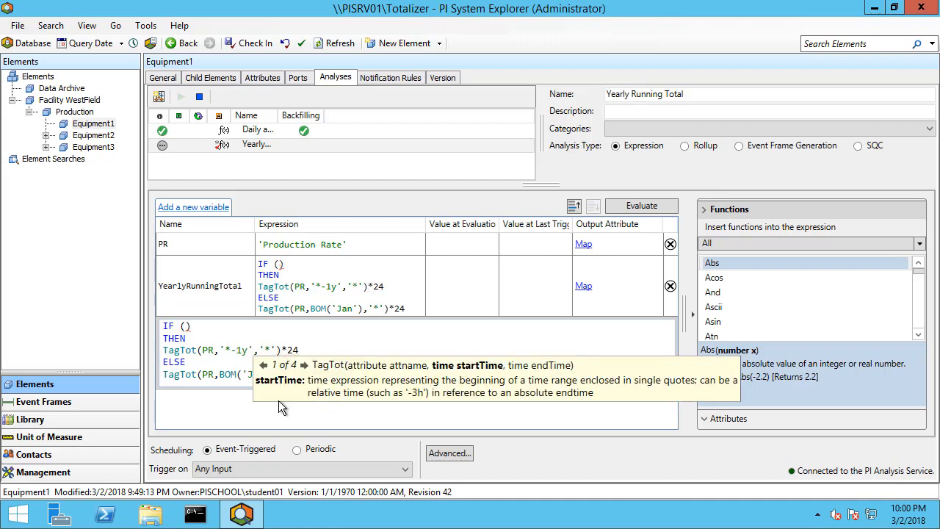
# Set the IF condition of YearlyRunningTotal to (Hour('*')=0 AND Day('*')=1 AND Month('*')=1)
pyautogui.click(186, 326)
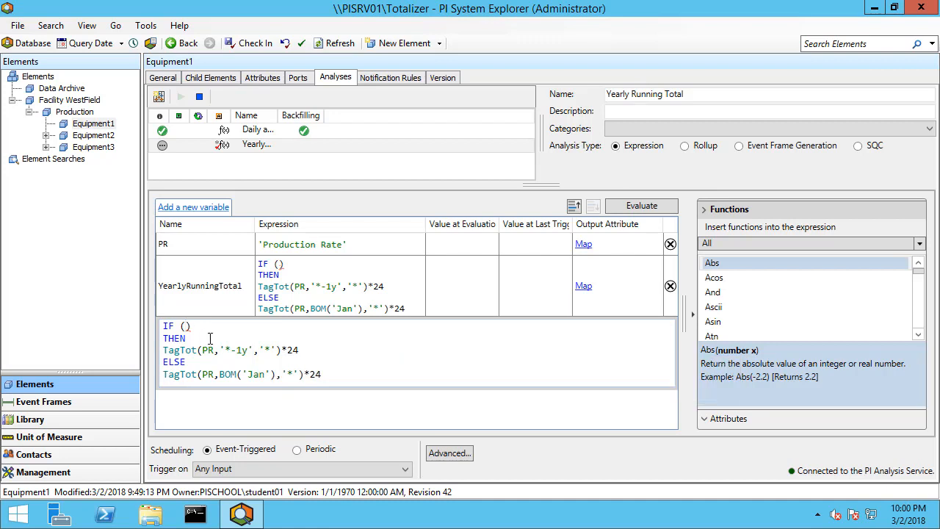
pyautogui.write('Hout')
pyautogui.press('BackSpace')
pyautogui.write("r('*')=0 AND")
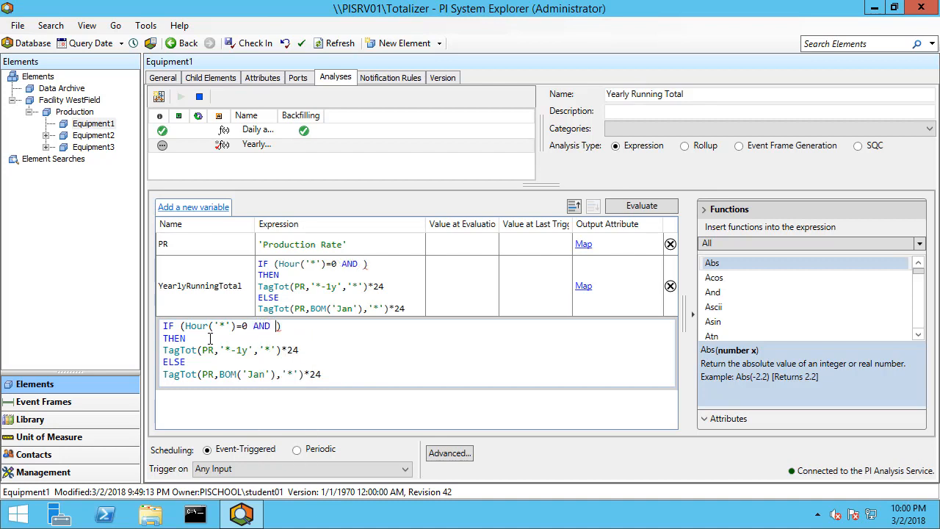
pyautogui.write(" Day('")
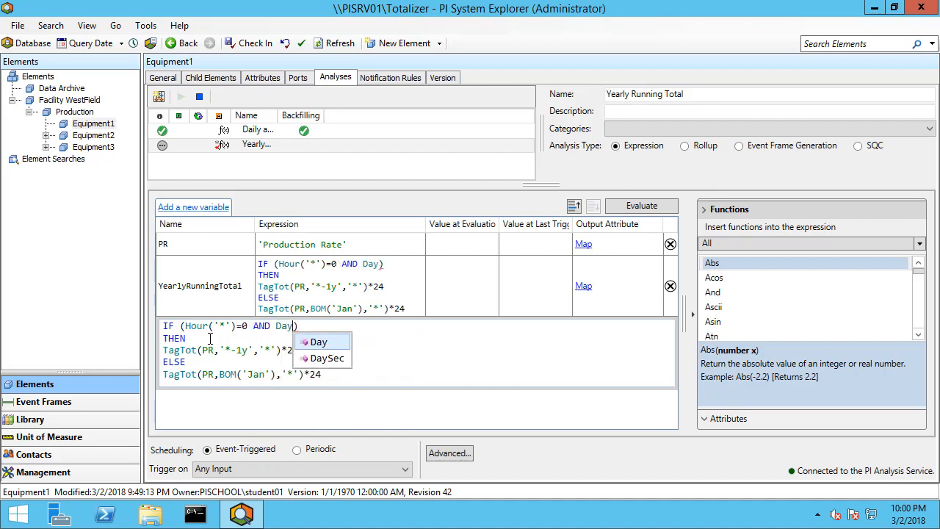
pyautogui.write("*'")
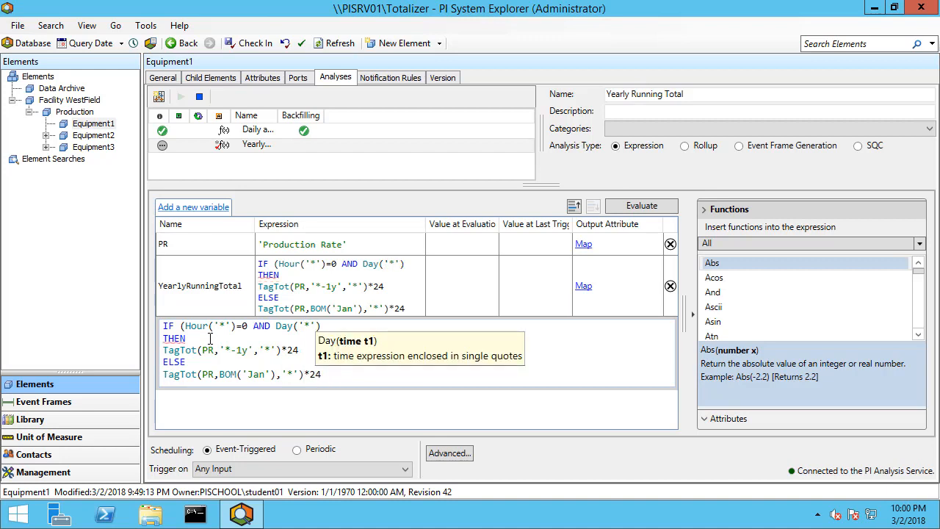
pyautogui.press('Right')
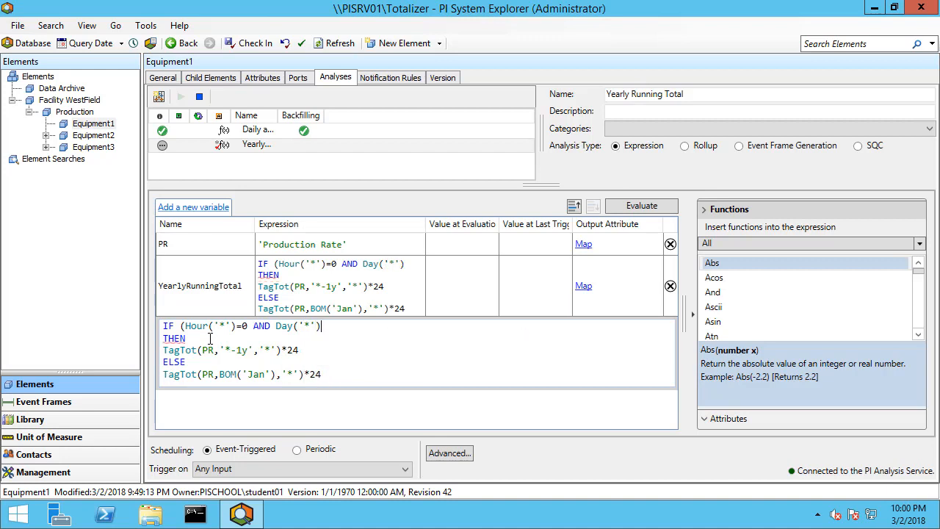
pyautogui.write('=1 AND Month')
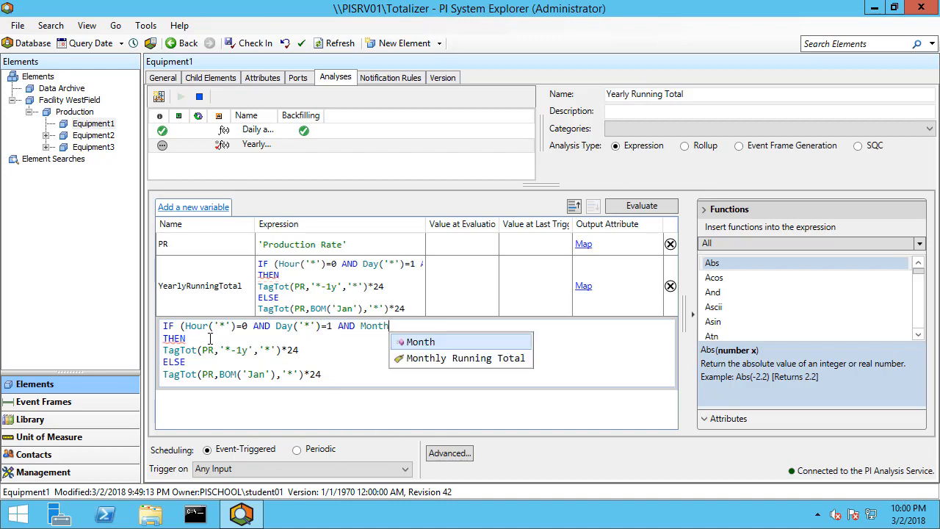
pyautogui.write("('*")
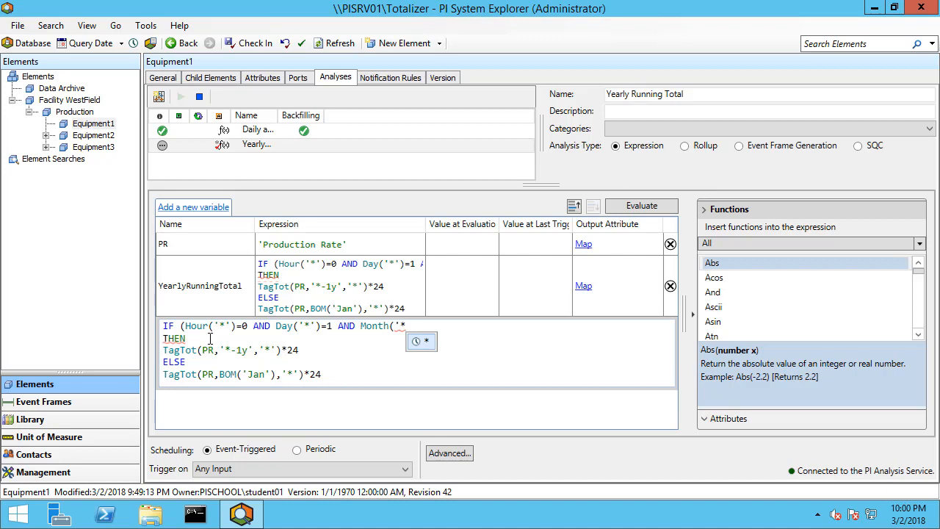
pyautogui.write("')=1)")
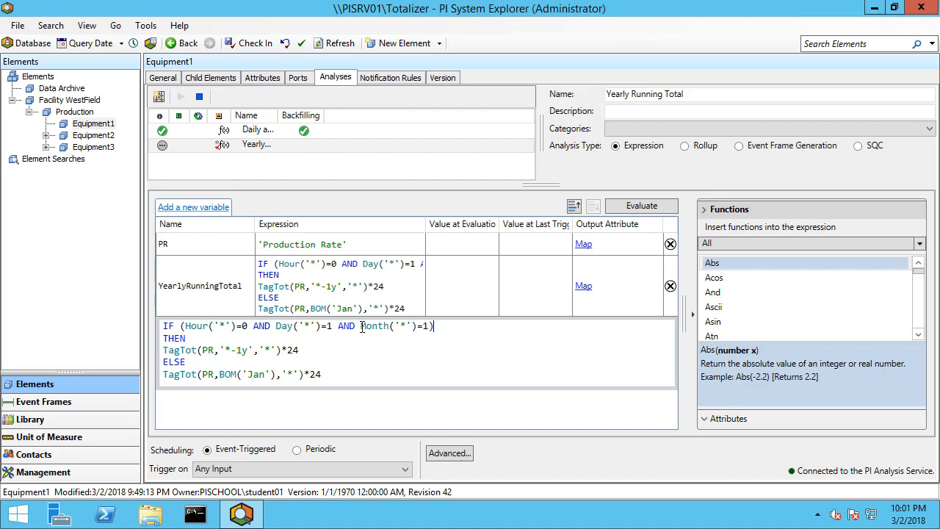
# Schedule the Yearly Running Total analysis to run periodically, every day at 12:00 AM
pyautogui.click(297, 450)
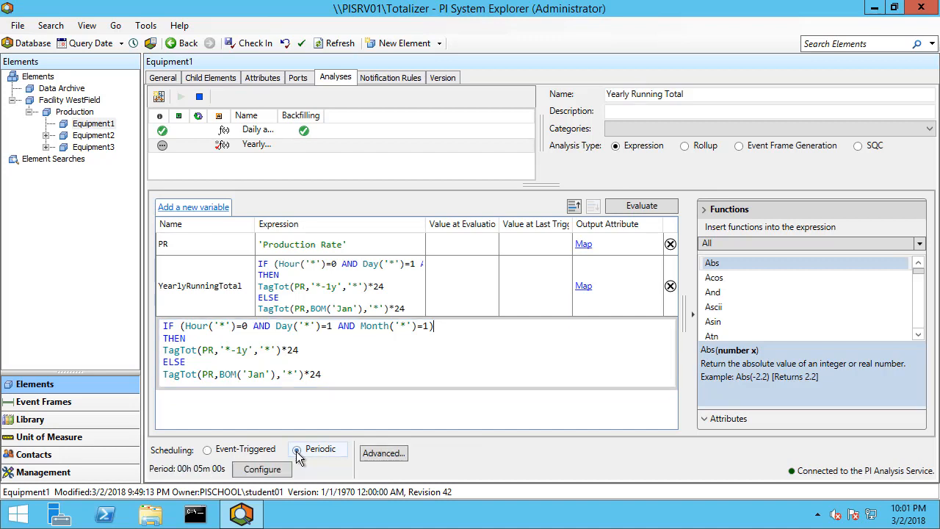
pyautogui.click(268, 471)
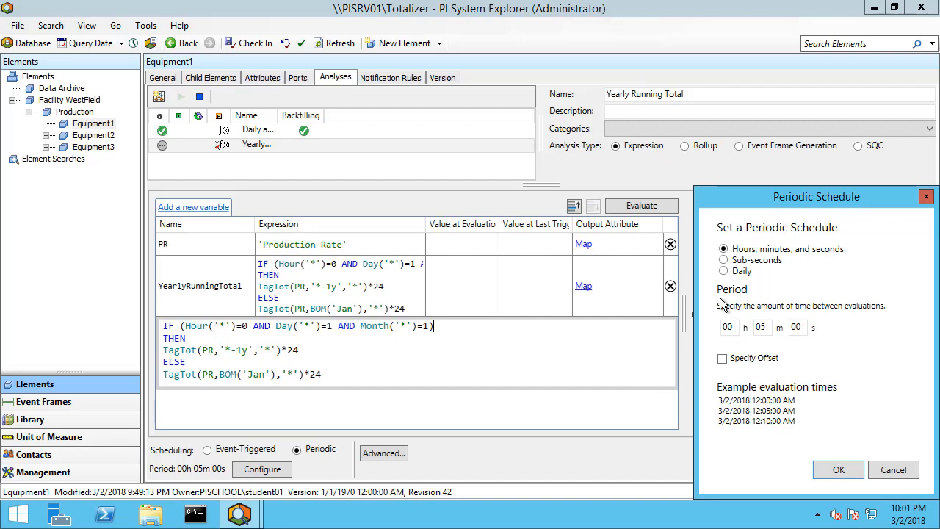
pyautogui.click(723, 271)
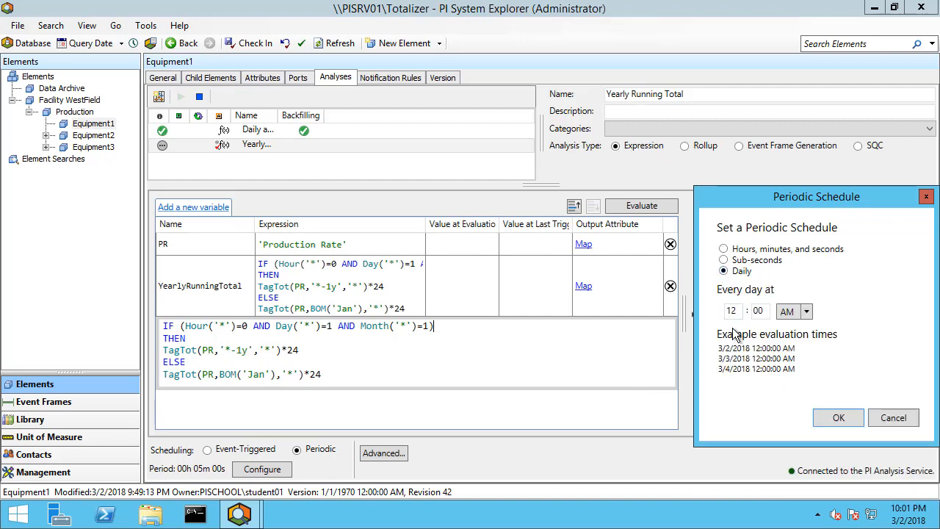
pyautogui.click(835, 417)
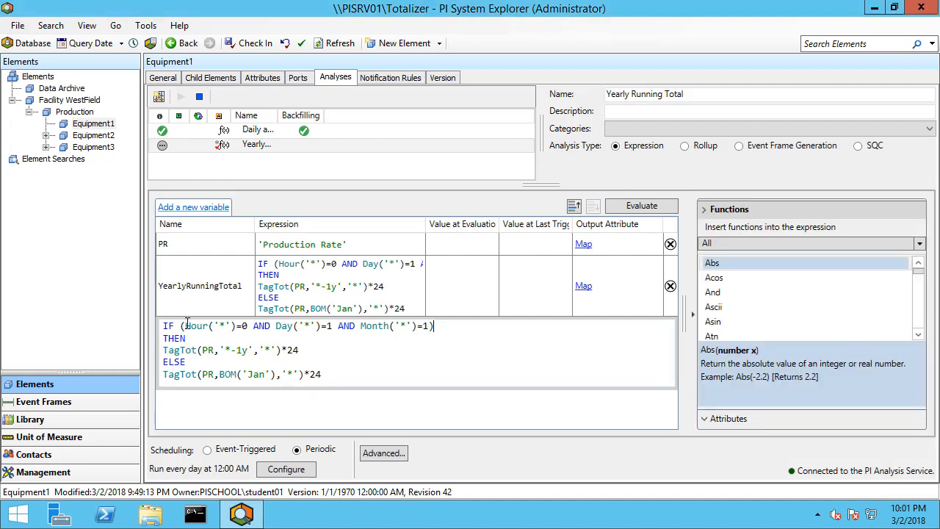
pyautogui.moveTo(233, 325); pyautogui.dragTo(252, 326)
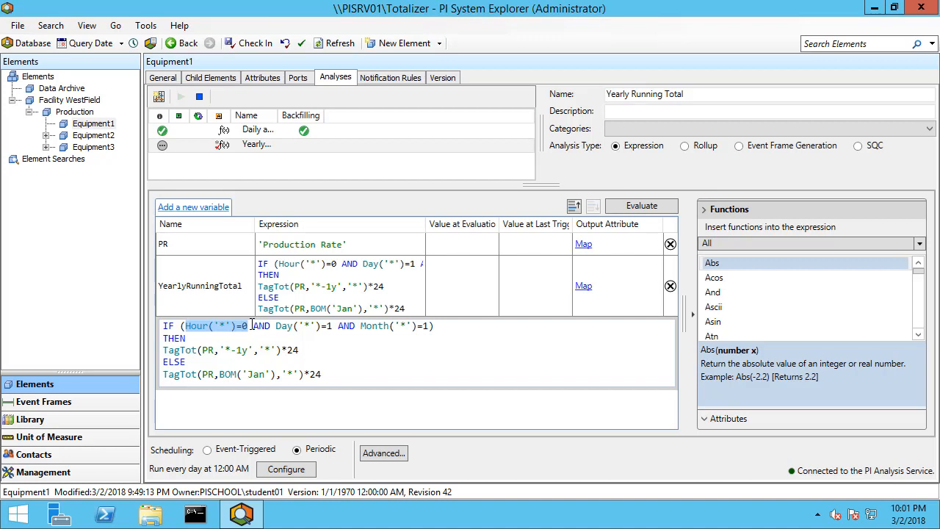
# Map the YearlyRunningTotal output to a new attribute named Yearly Running Total on data server PISRV01, with value type Double and saved history
pyautogui.click(259, 79)
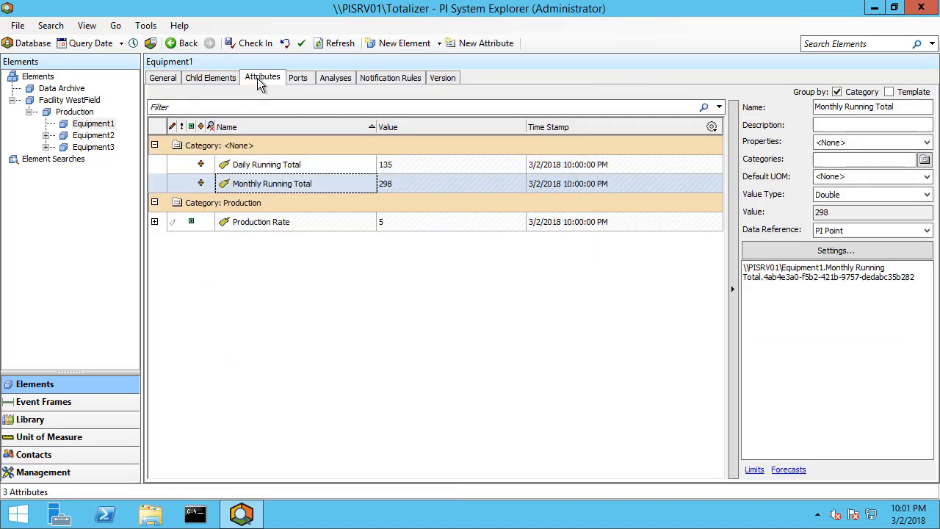
pyautogui.click(326, 77)
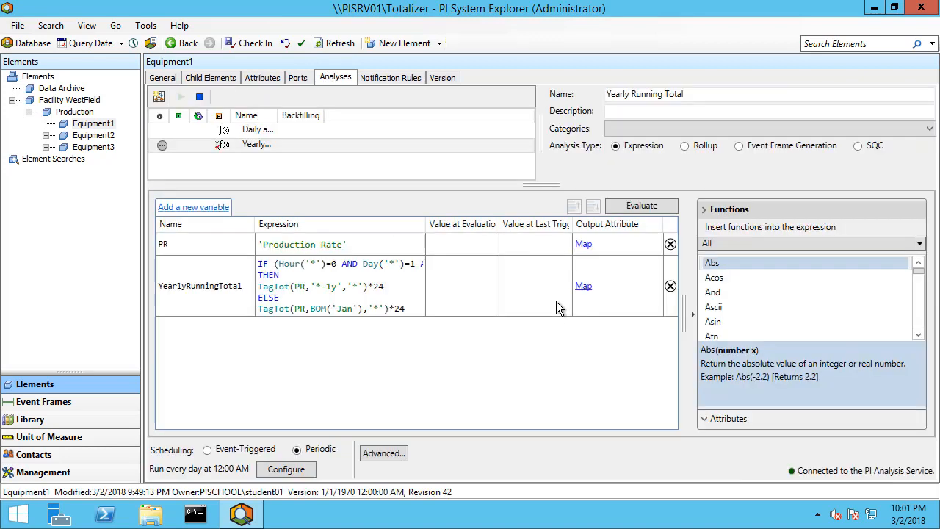
pyautogui.click(585, 286)
pyautogui.click(602, 297)
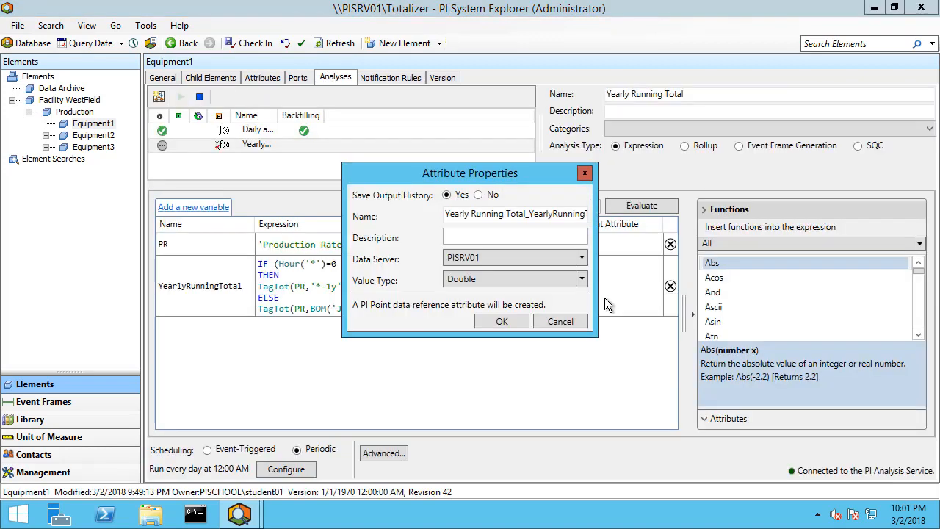
pyautogui.moveTo(528, 214); pyautogui.dragTo(587, 214)
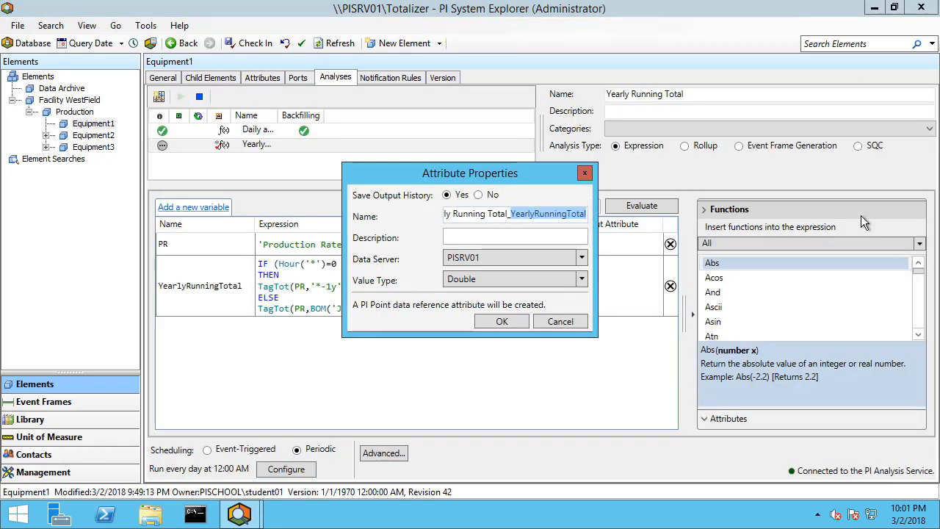
pyautogui.press('BackSpace')
pyautogui.press('BackSpace')
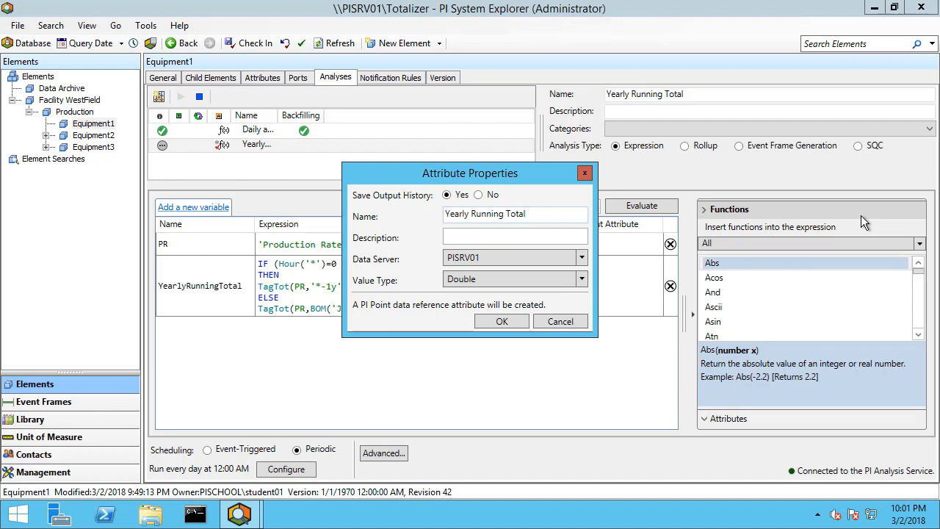
pyautogui.click(507, 321)
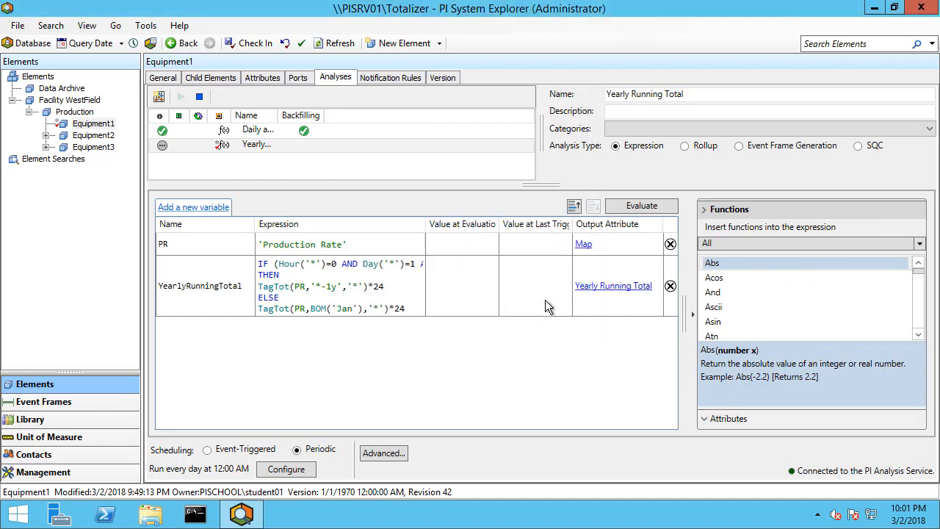
# Evaluate the Yearly Running Total expressions and check in the Equipment1 changes
pyautogui.click(639, 206)
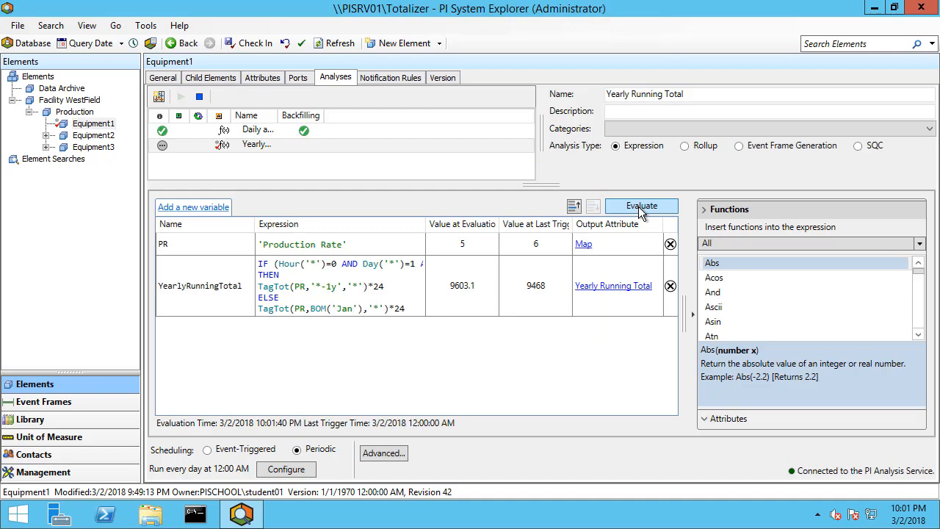
pyautogui.click(264, 50)
pyautogui.click(596, 364)
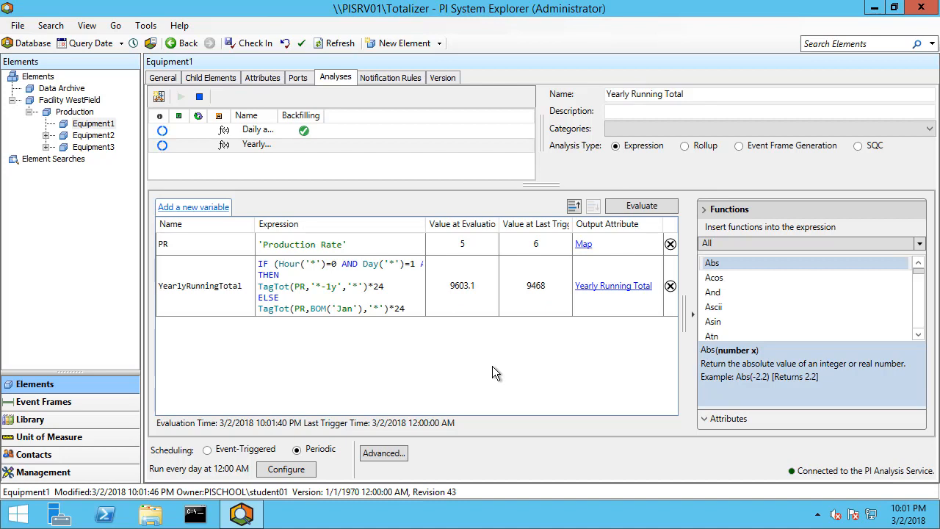
# Backfill the Yearly Running Total analysis from *-90d to *, permanently deleting existing data and recalculating
pyautogui.rightClick(254, 145)
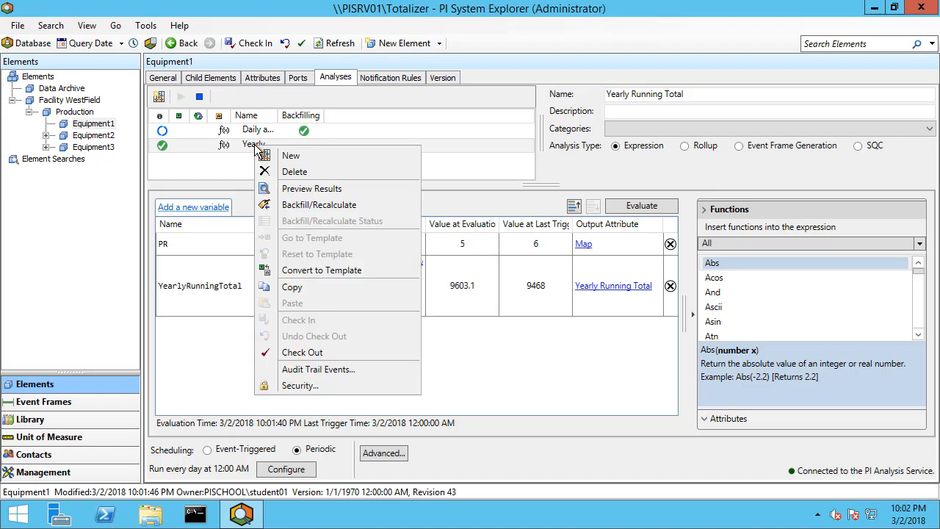
pyautogui.click(290, 200)
pyautogui.click(704, 364)
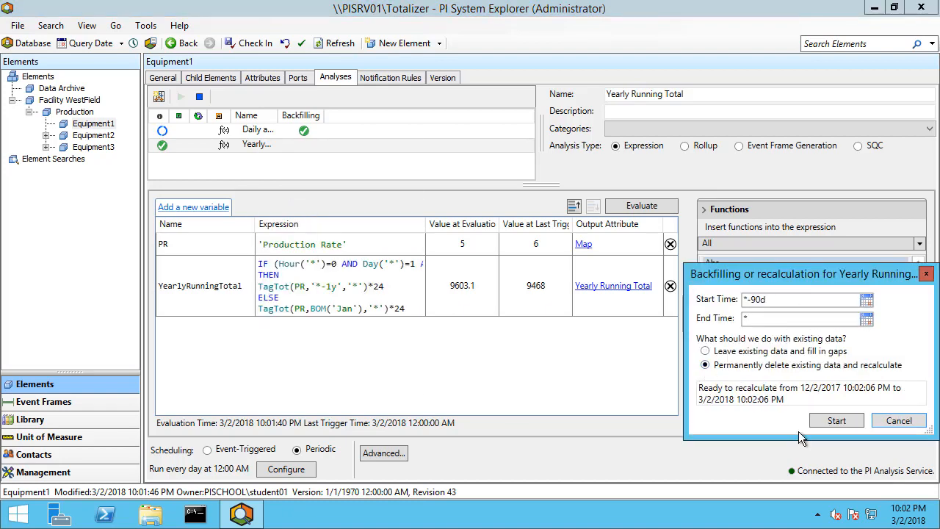
pyautogui.click(826, 421)
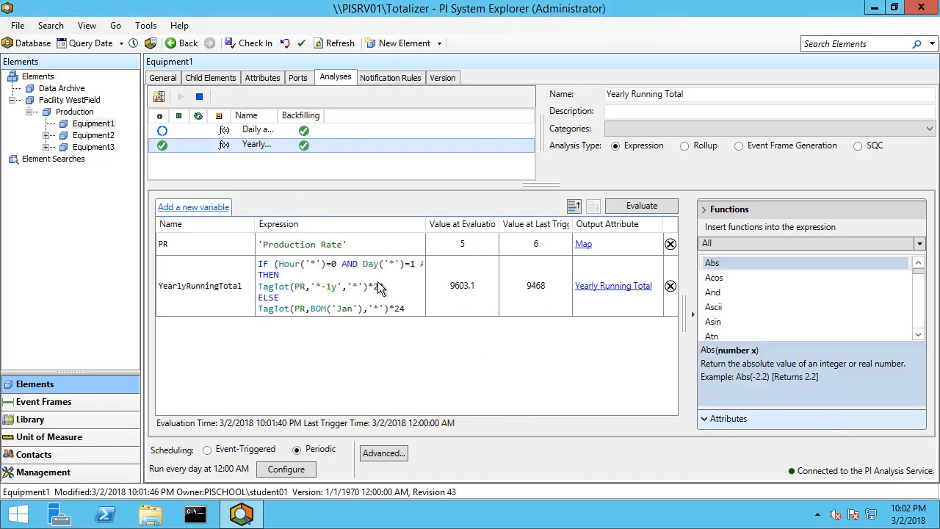
# Examine a trend of Equipment1's Yearly Running Total attribute from Jan 1 to *, and close the trend
pyautogui.click(262, 77)
pyautogui.rightClick(249, 207)
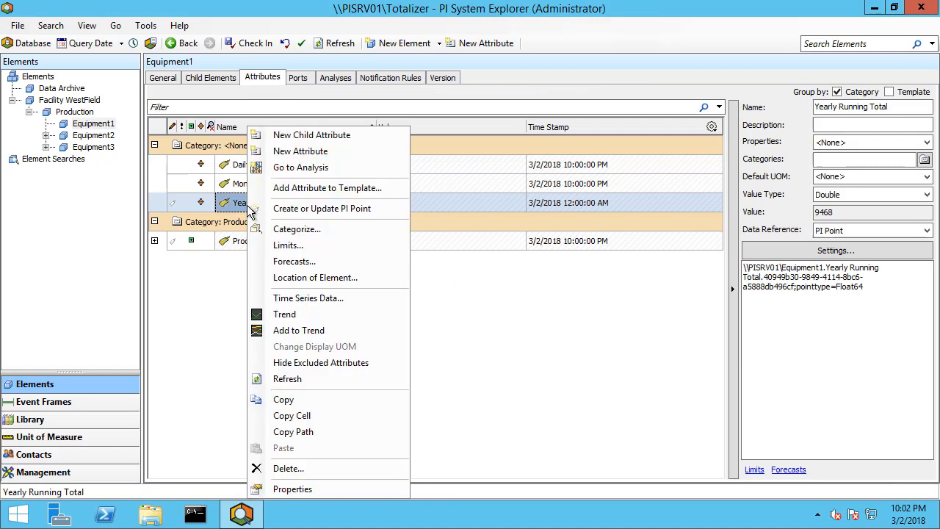
pyautogui.click(293, 312)
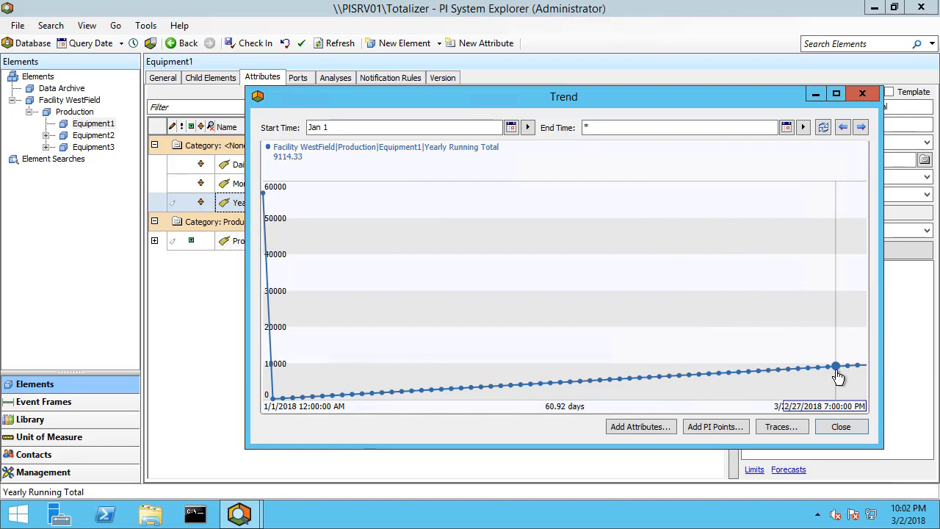
pyautogui.click(856, 429)
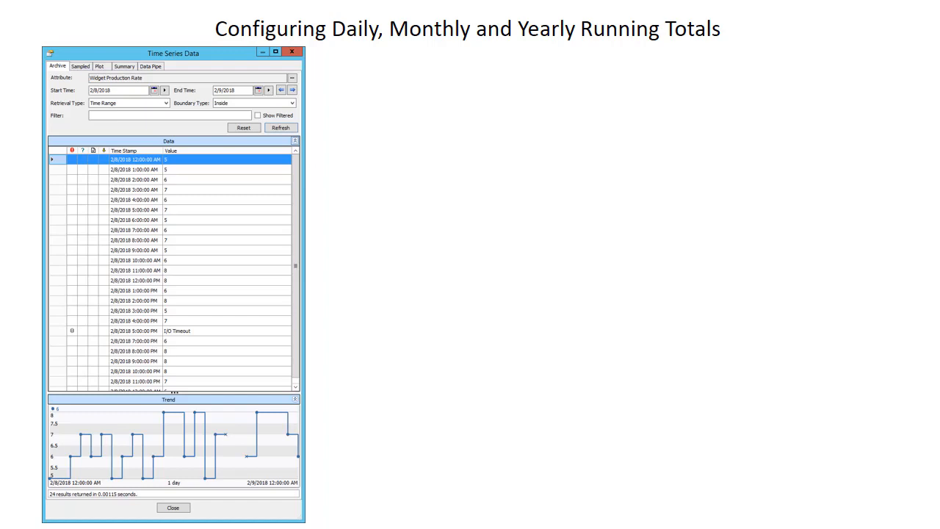
pyautogui.press('Right')
pyautogui.press('Right')
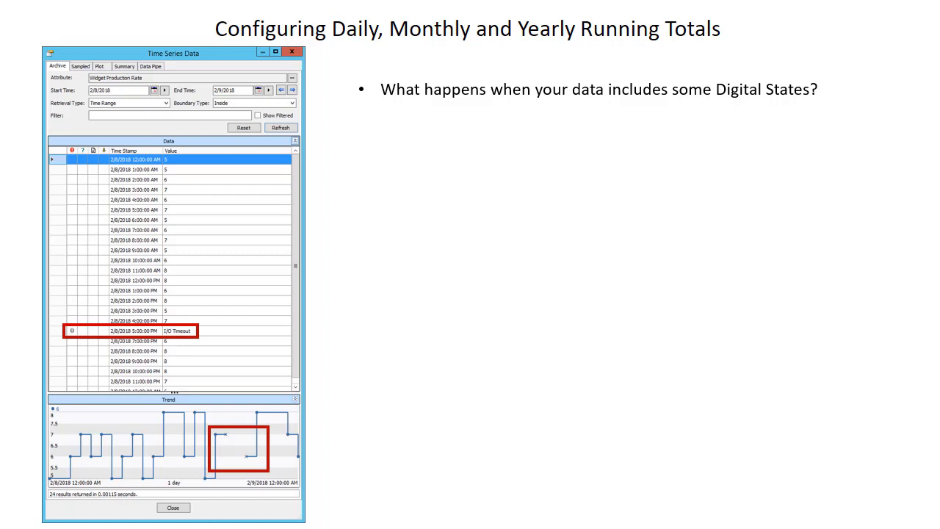
pyautogui.press('Right')
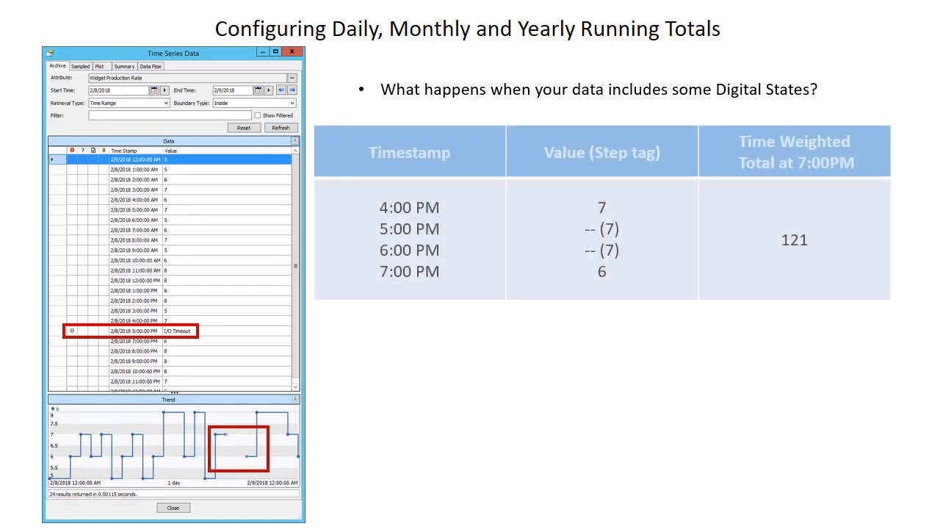